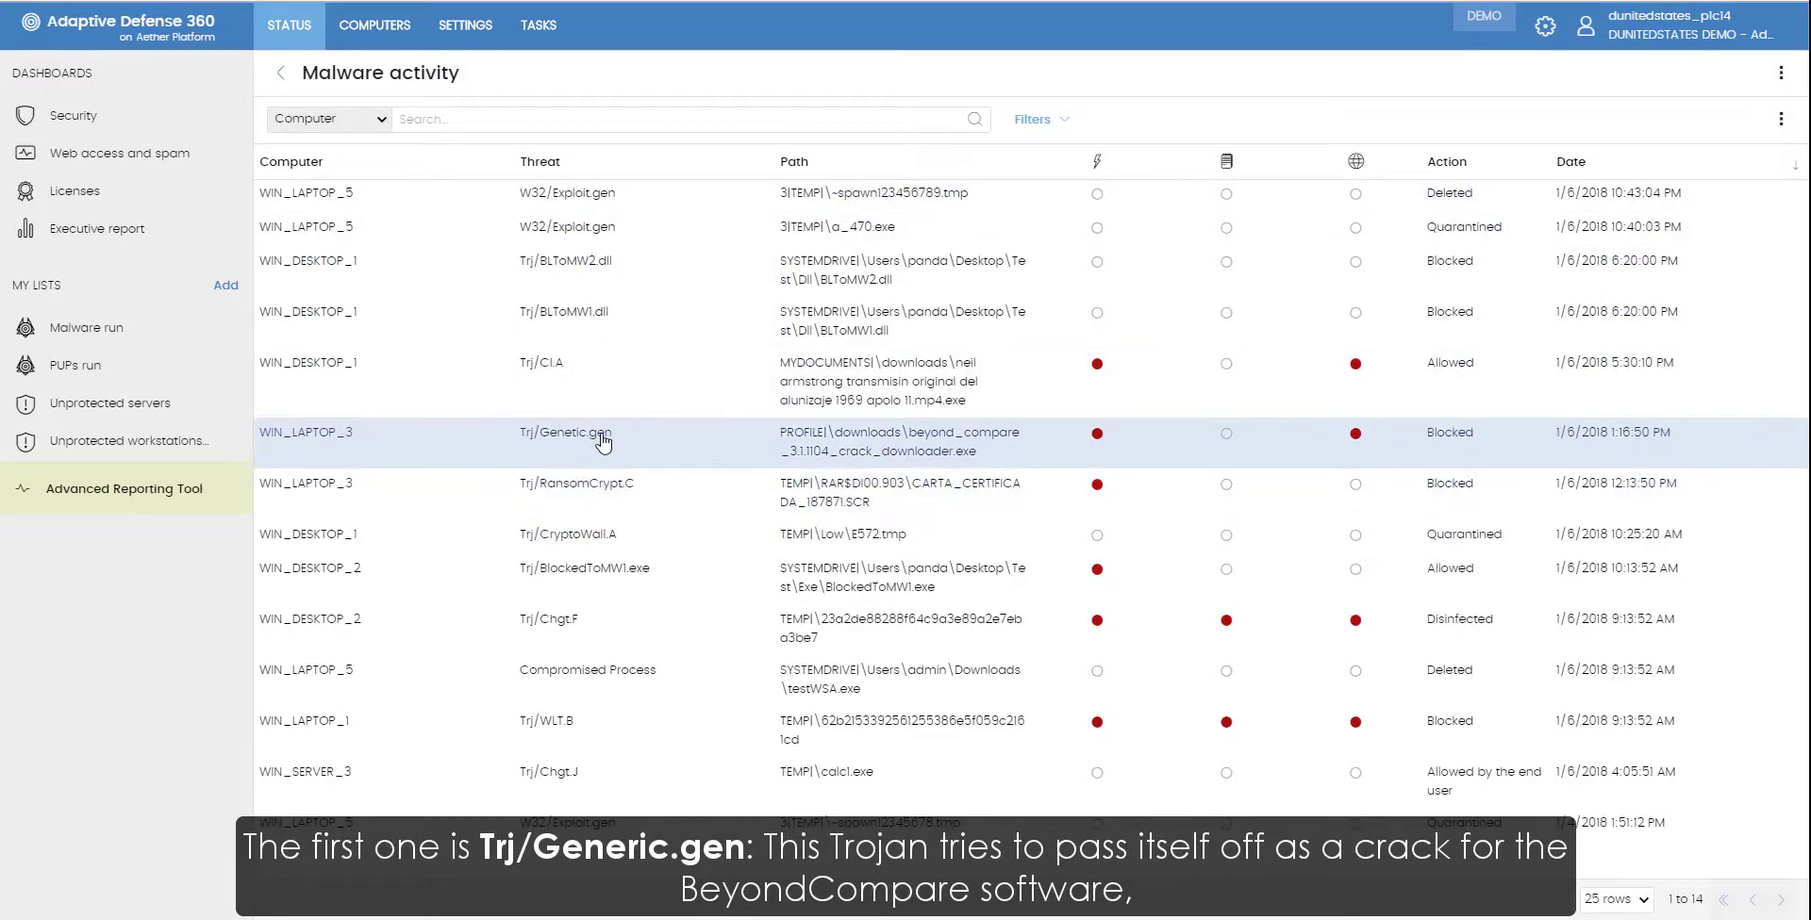
Step: Open the Trj/Genetic.gen detection details and view its life cycle on the Activity tab
left_click(602, 438)
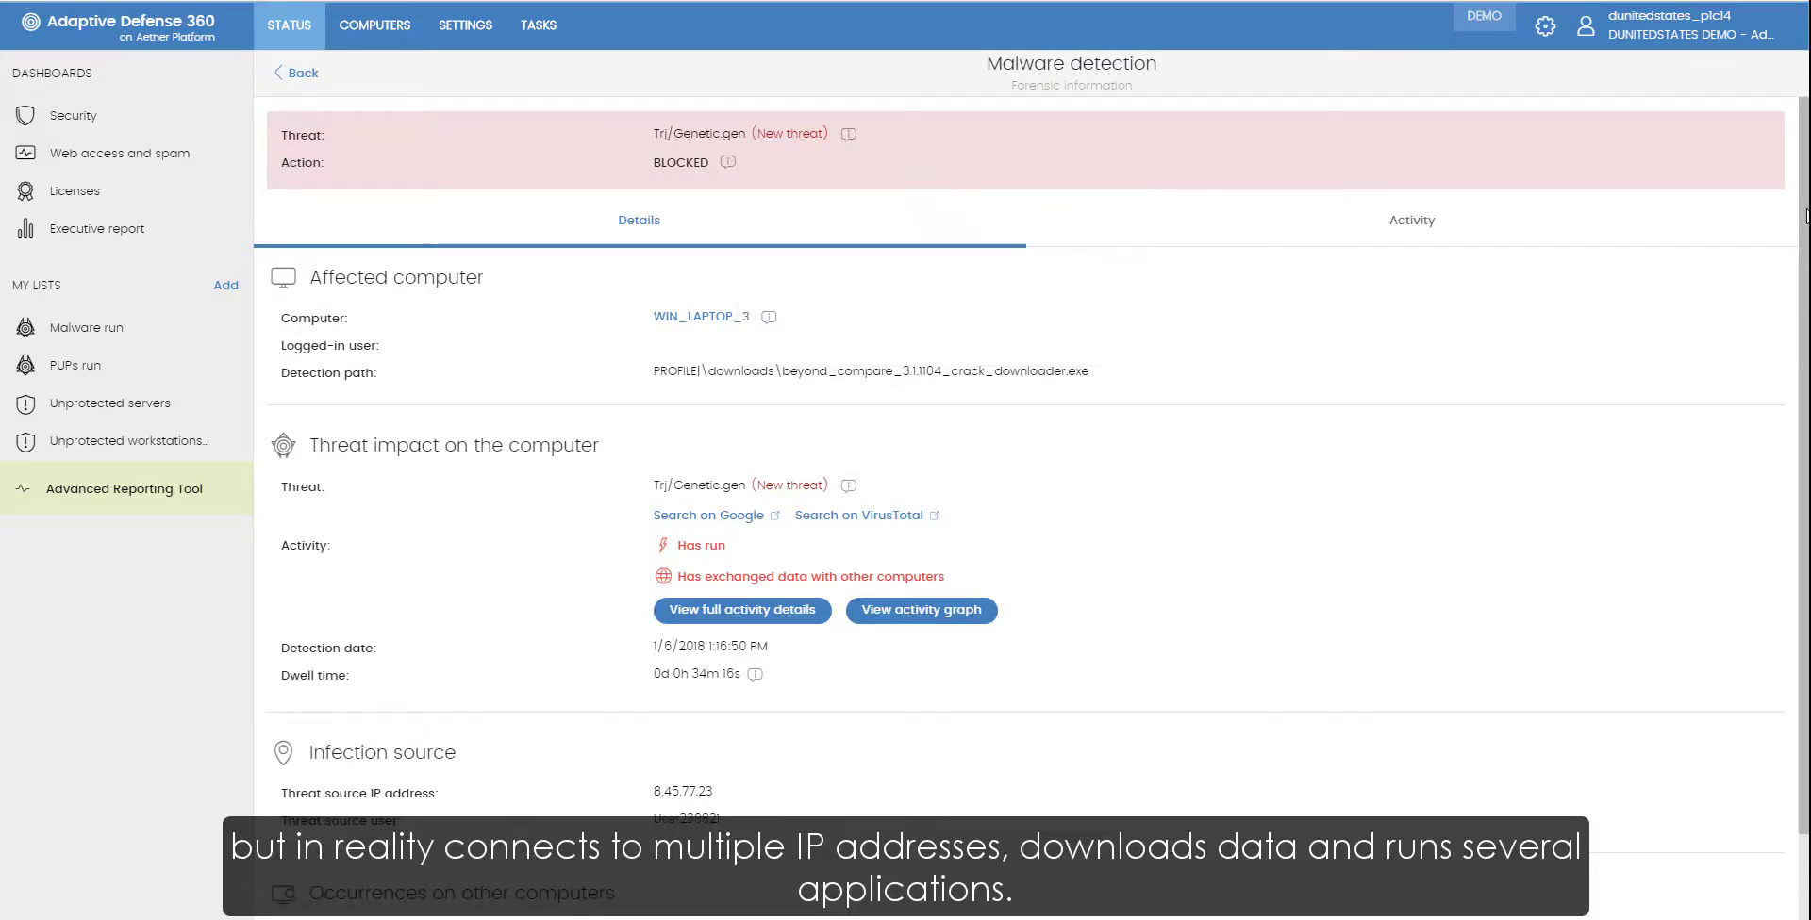
scroll(1807, 219, "down", 2)
scroll(1797, 165, "up", 2)
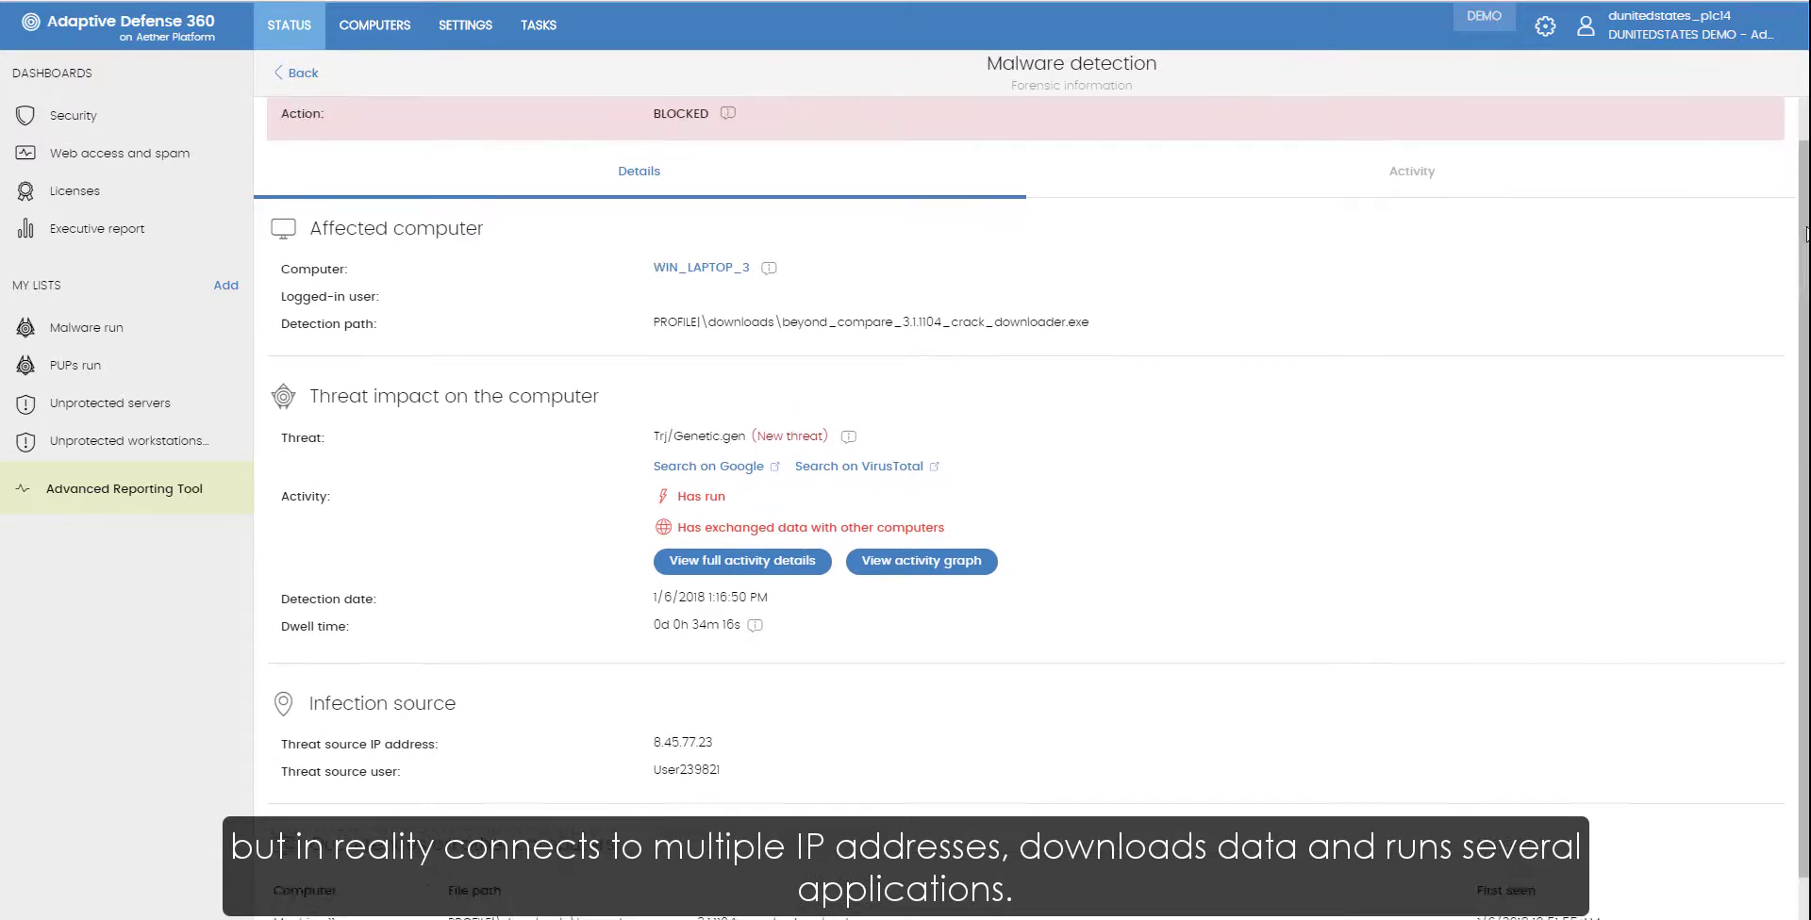
left_click(1424, 227)
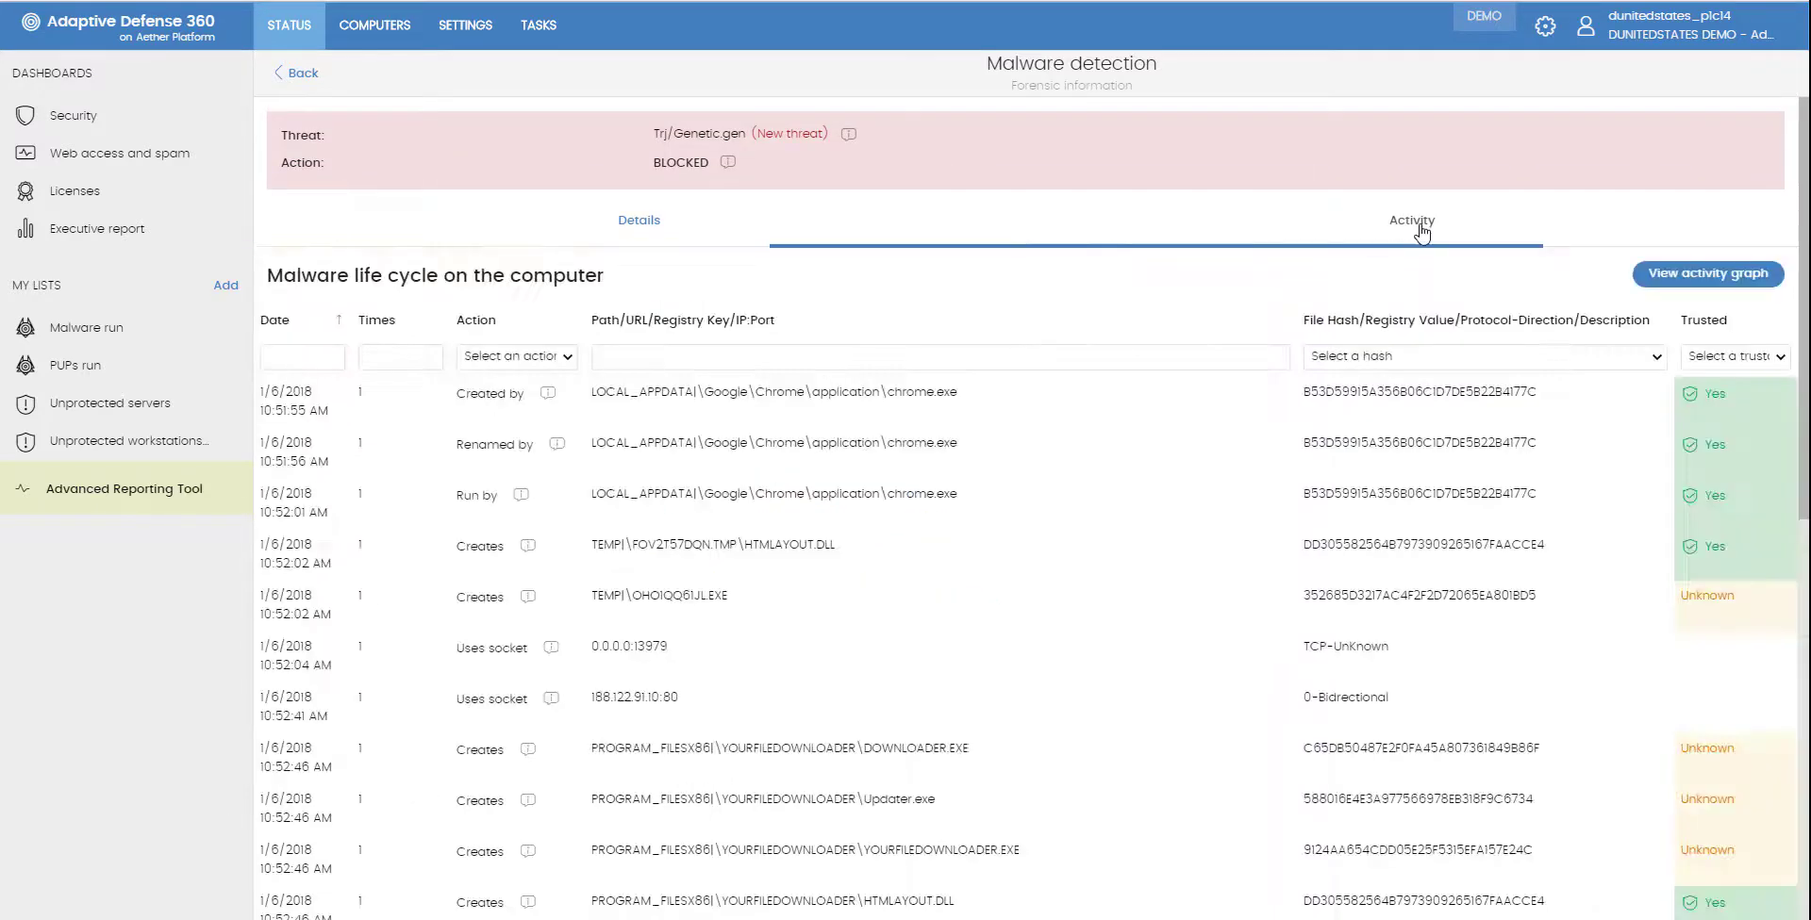
scroll(1807, 672, "down", 15)
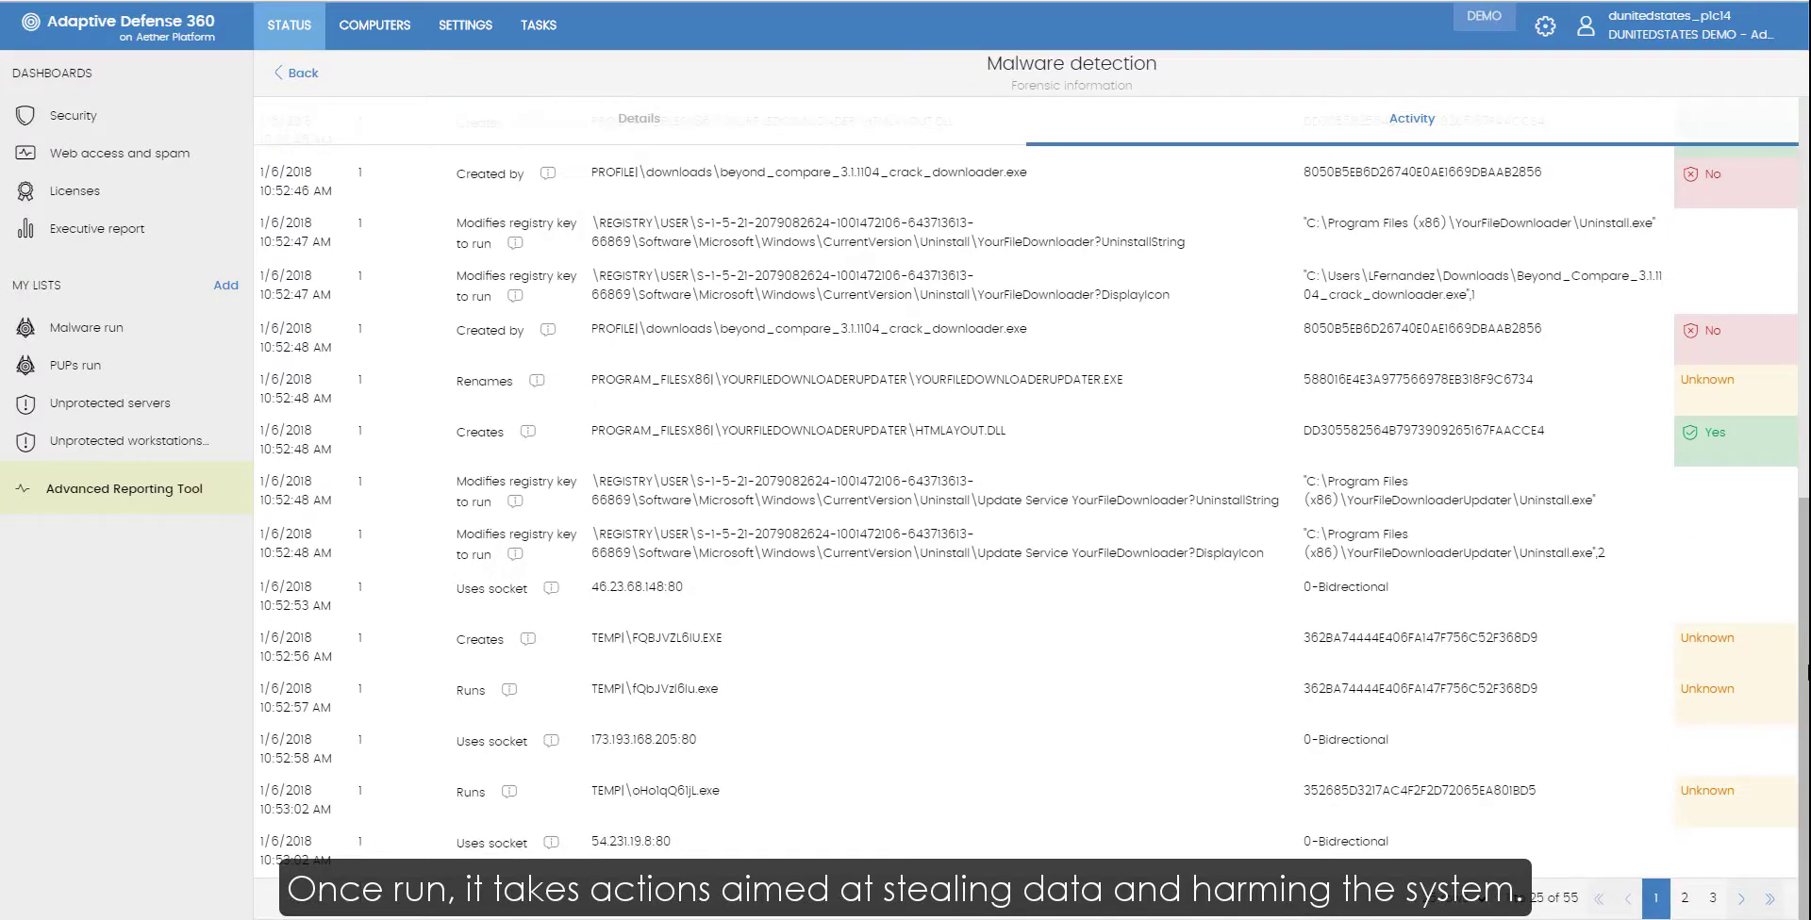
scroll(1807, 603, "up", 5)
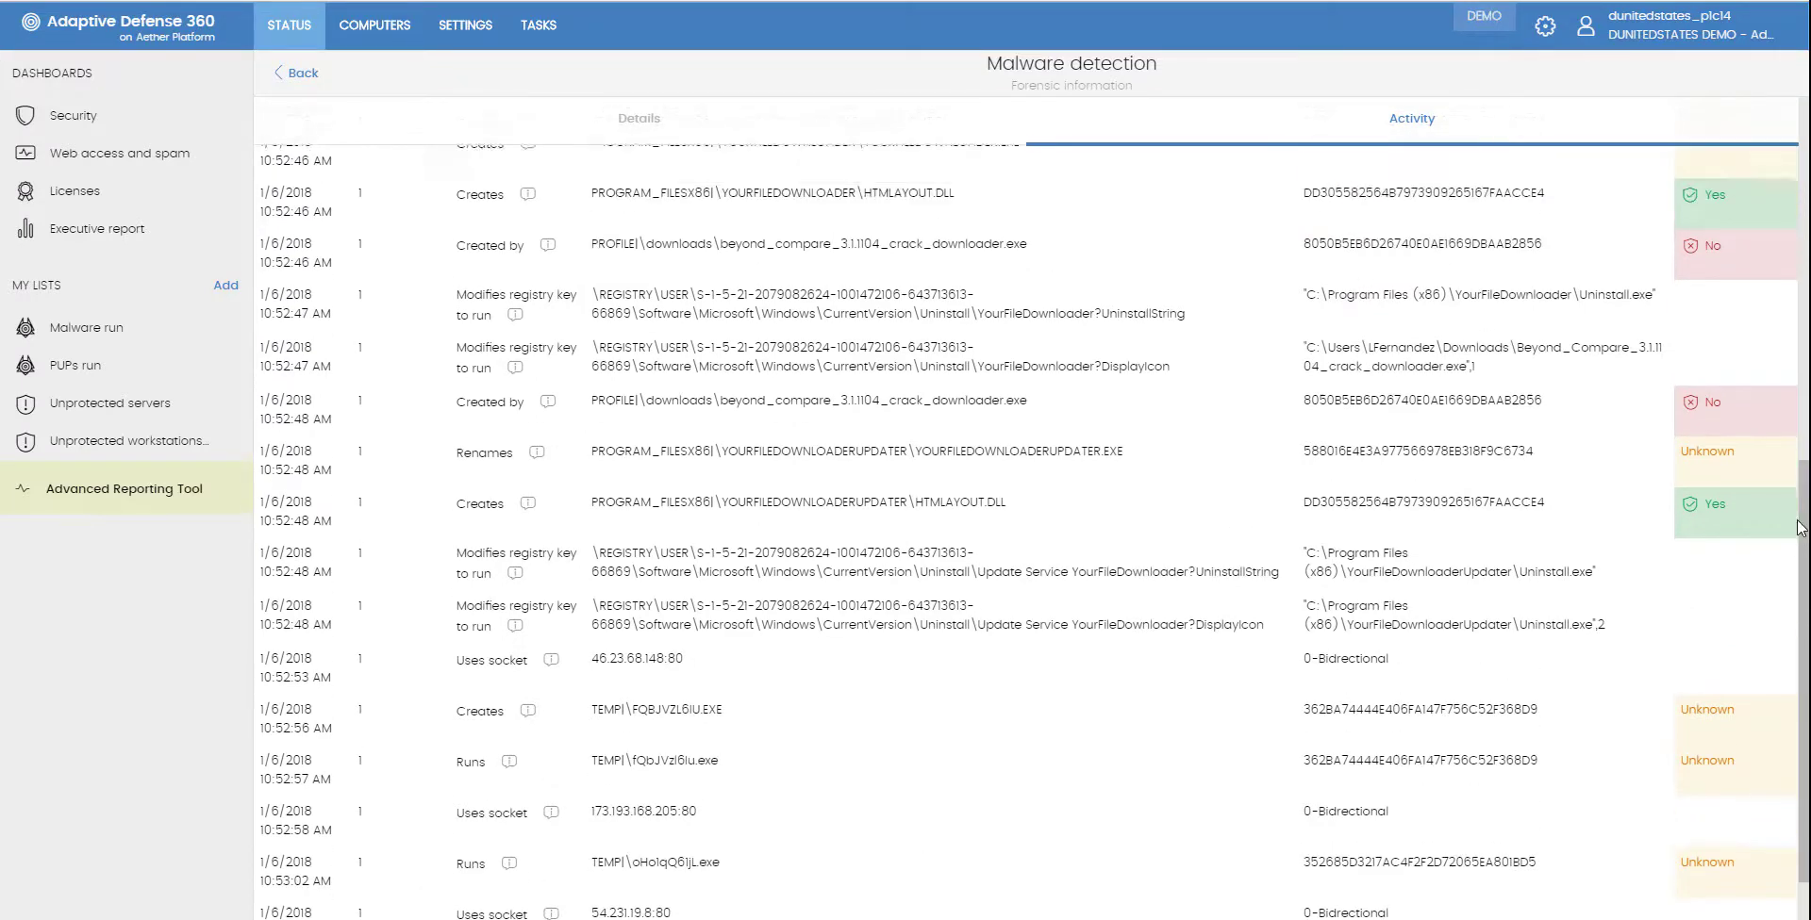
scroll(1775, 346, "up", 4)
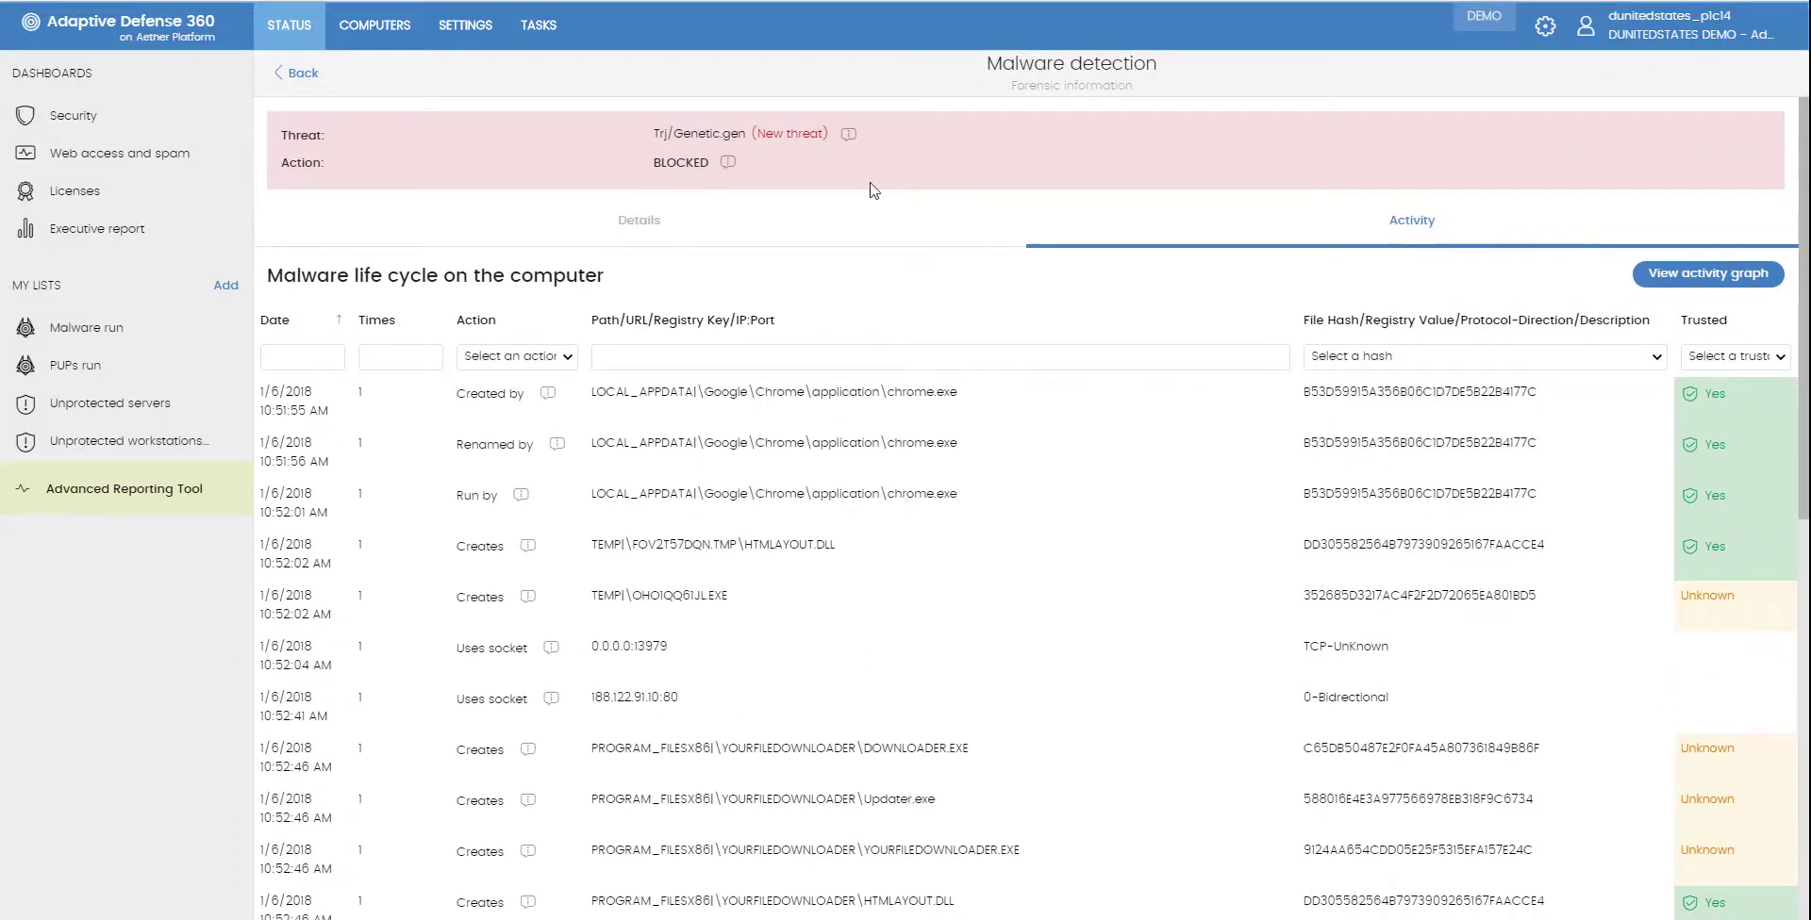
Step: View the Trj/CryptoWall.A life cycle of iexplore, powershell and conhost actions
left_click(306, 75)
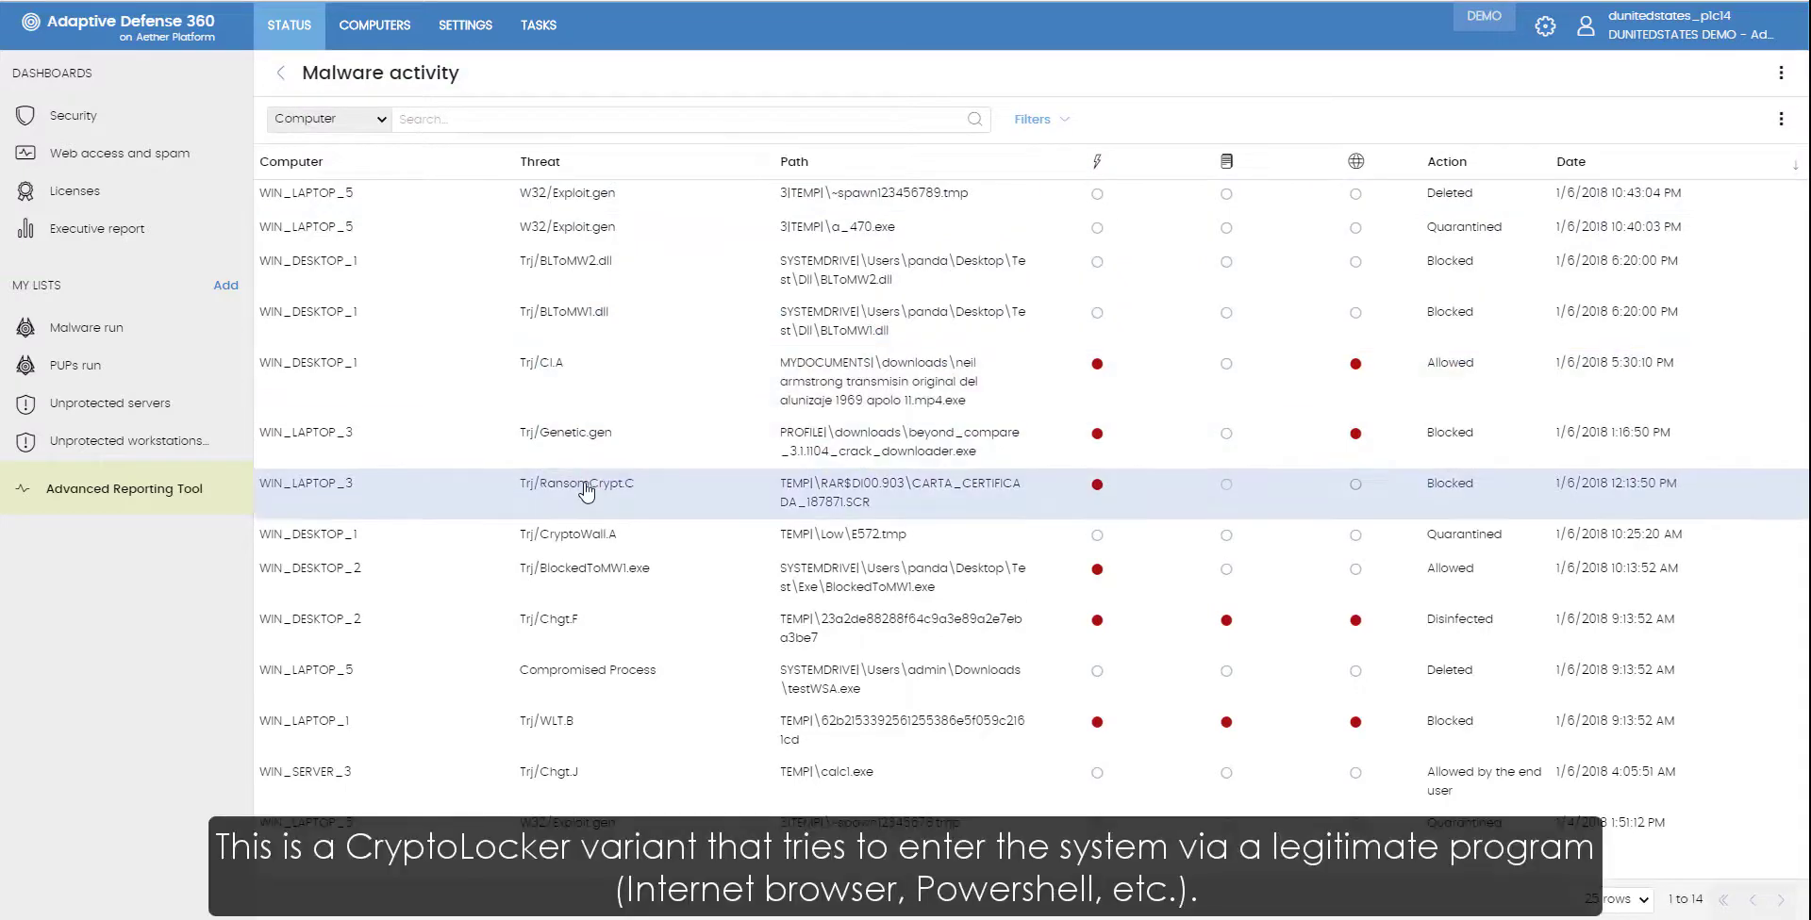
left_click(592, 532)
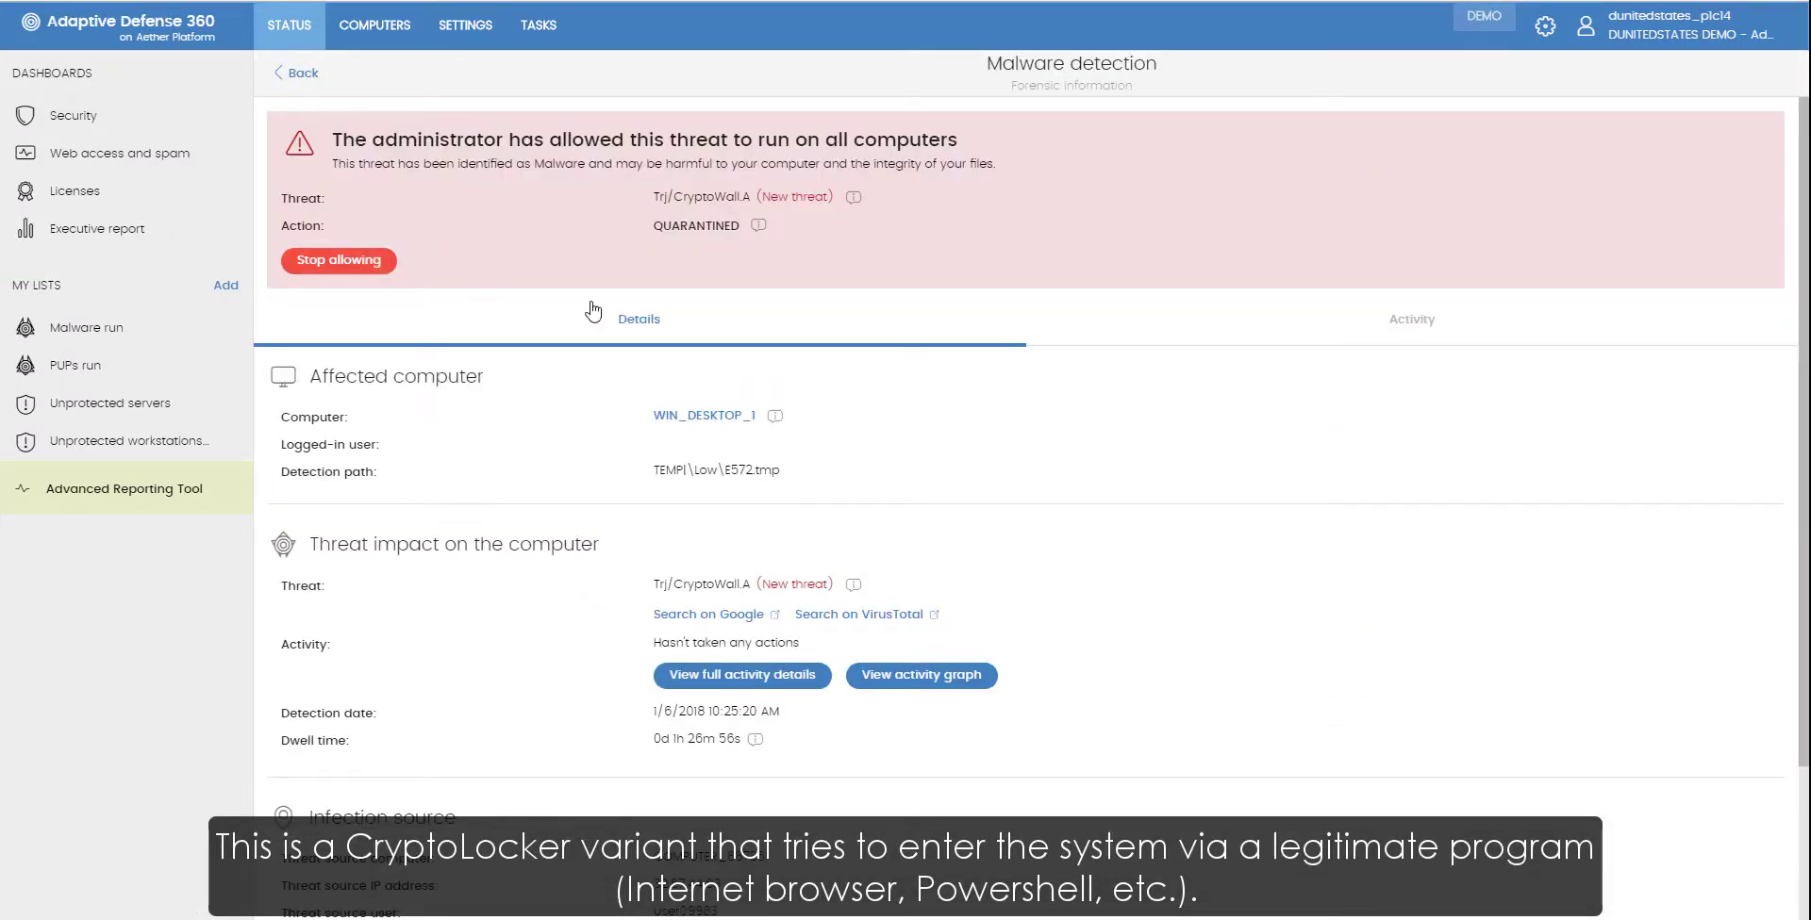
mouse_move(759, 231)
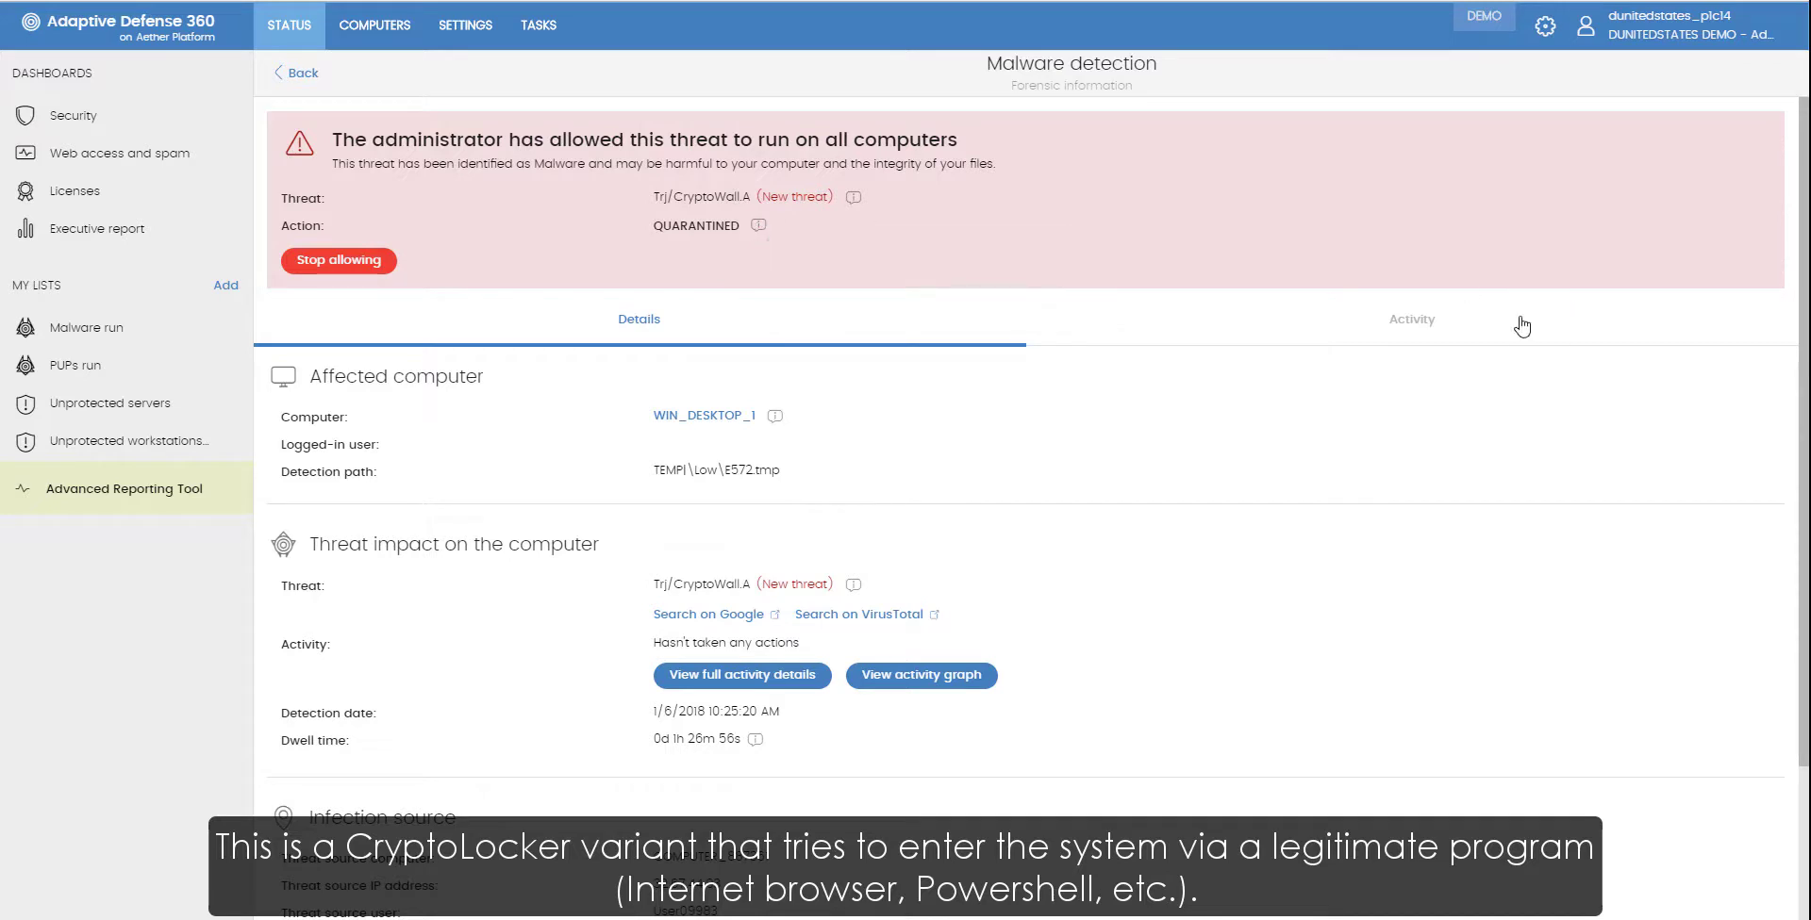
scroll(1770, 494, "down", 2)
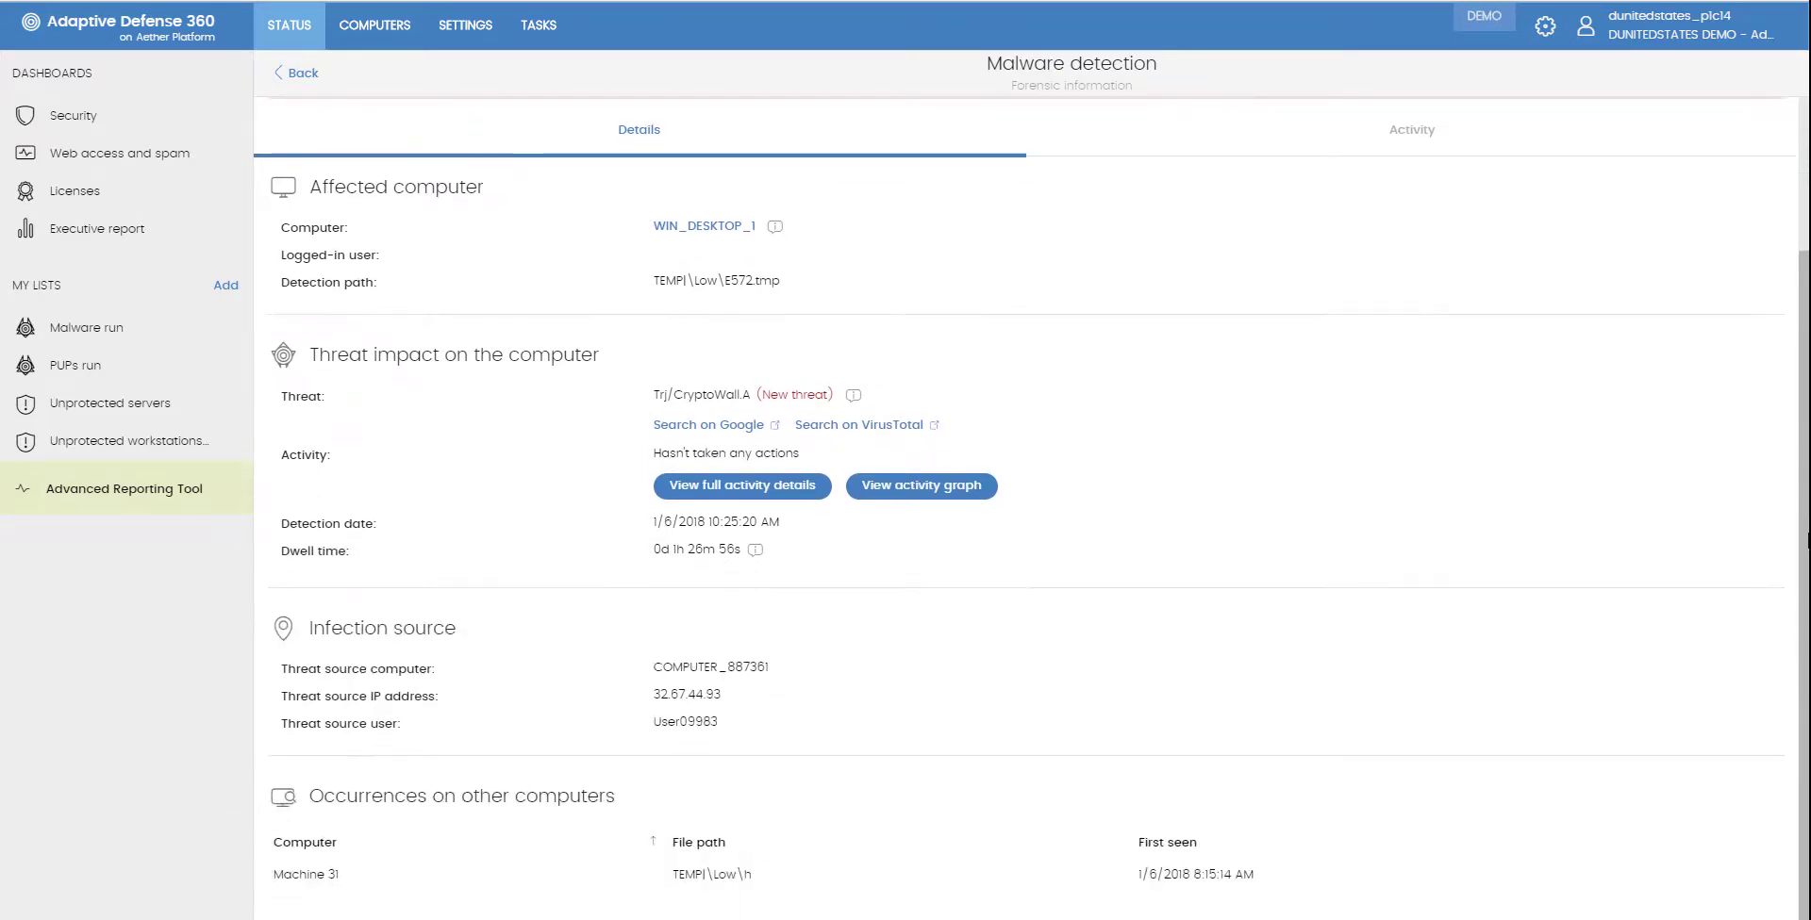
left_click(1419, 132)
scroll(1808, 482, "down", 3)
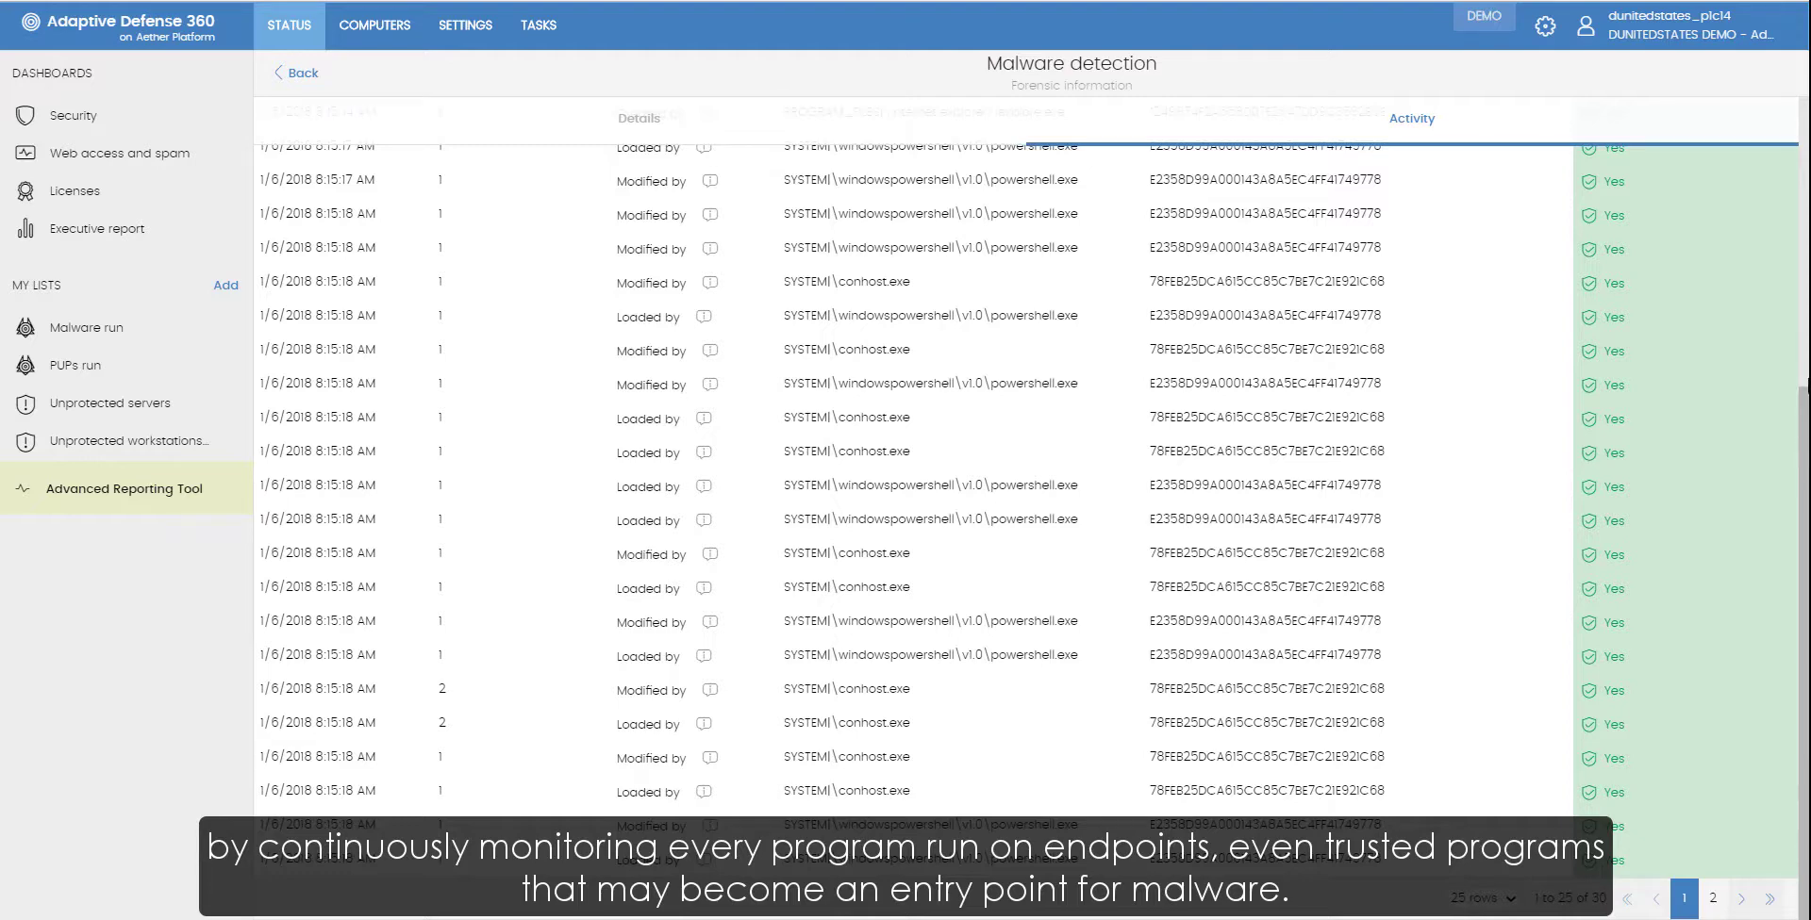
scroll(1034, 509, "up", 3)
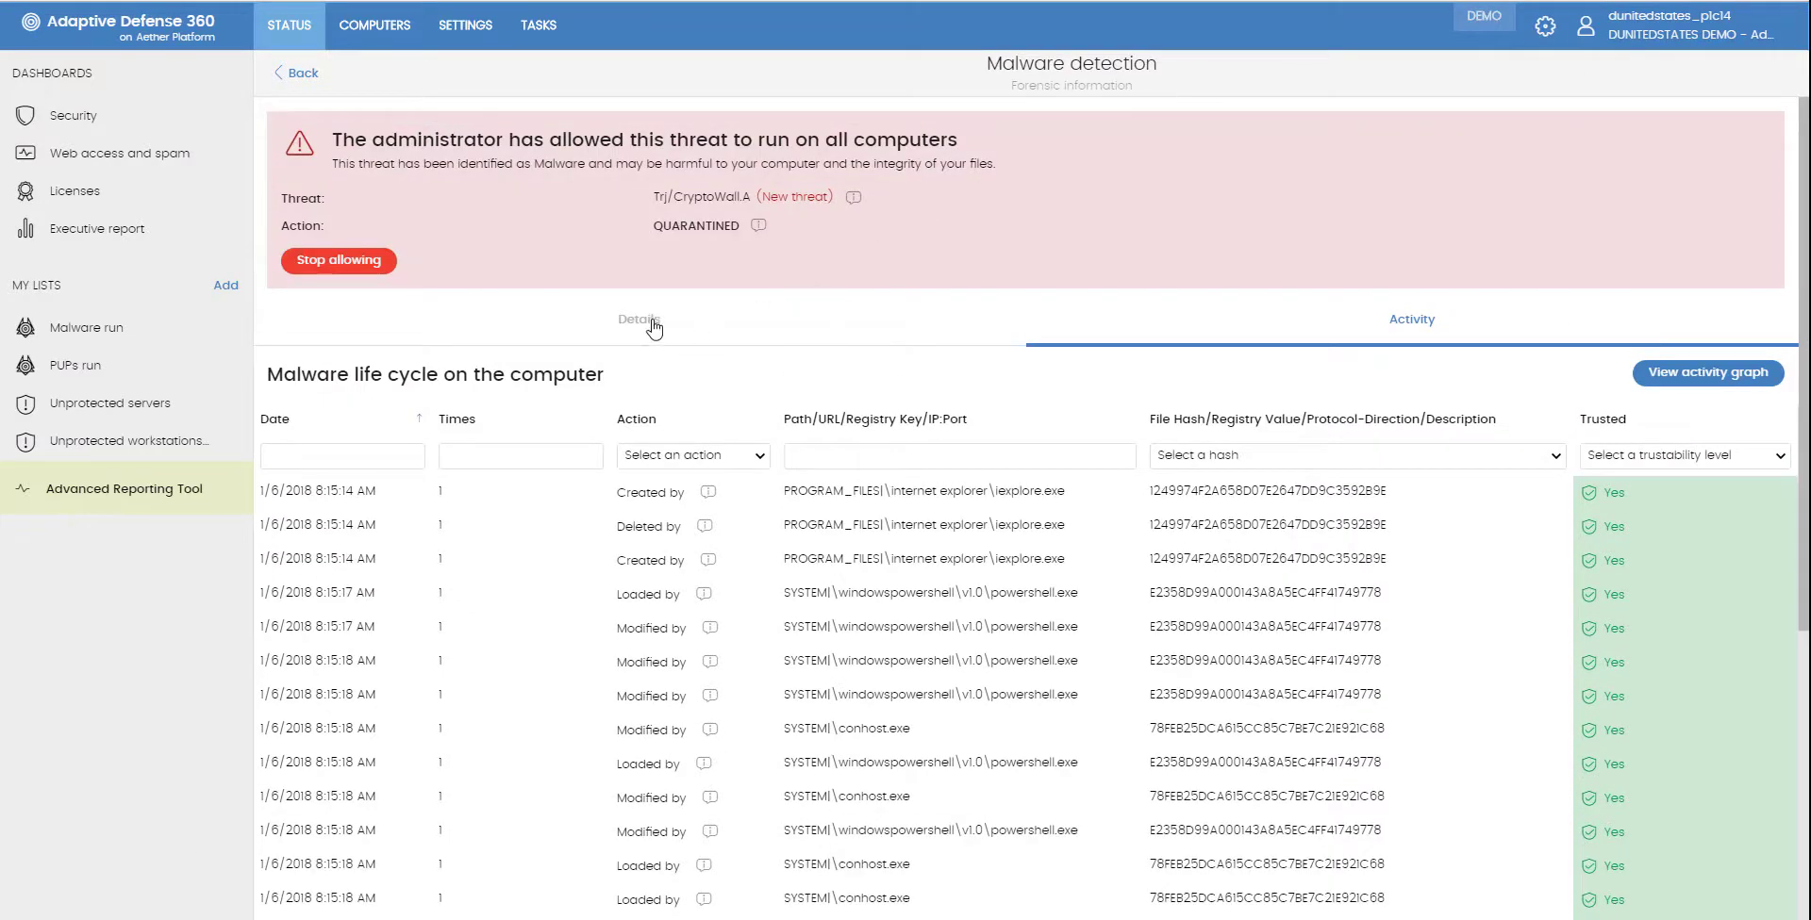
Step: Return to the Security dashboard and scroll to the PUP activity widget
left_click(291, 73)
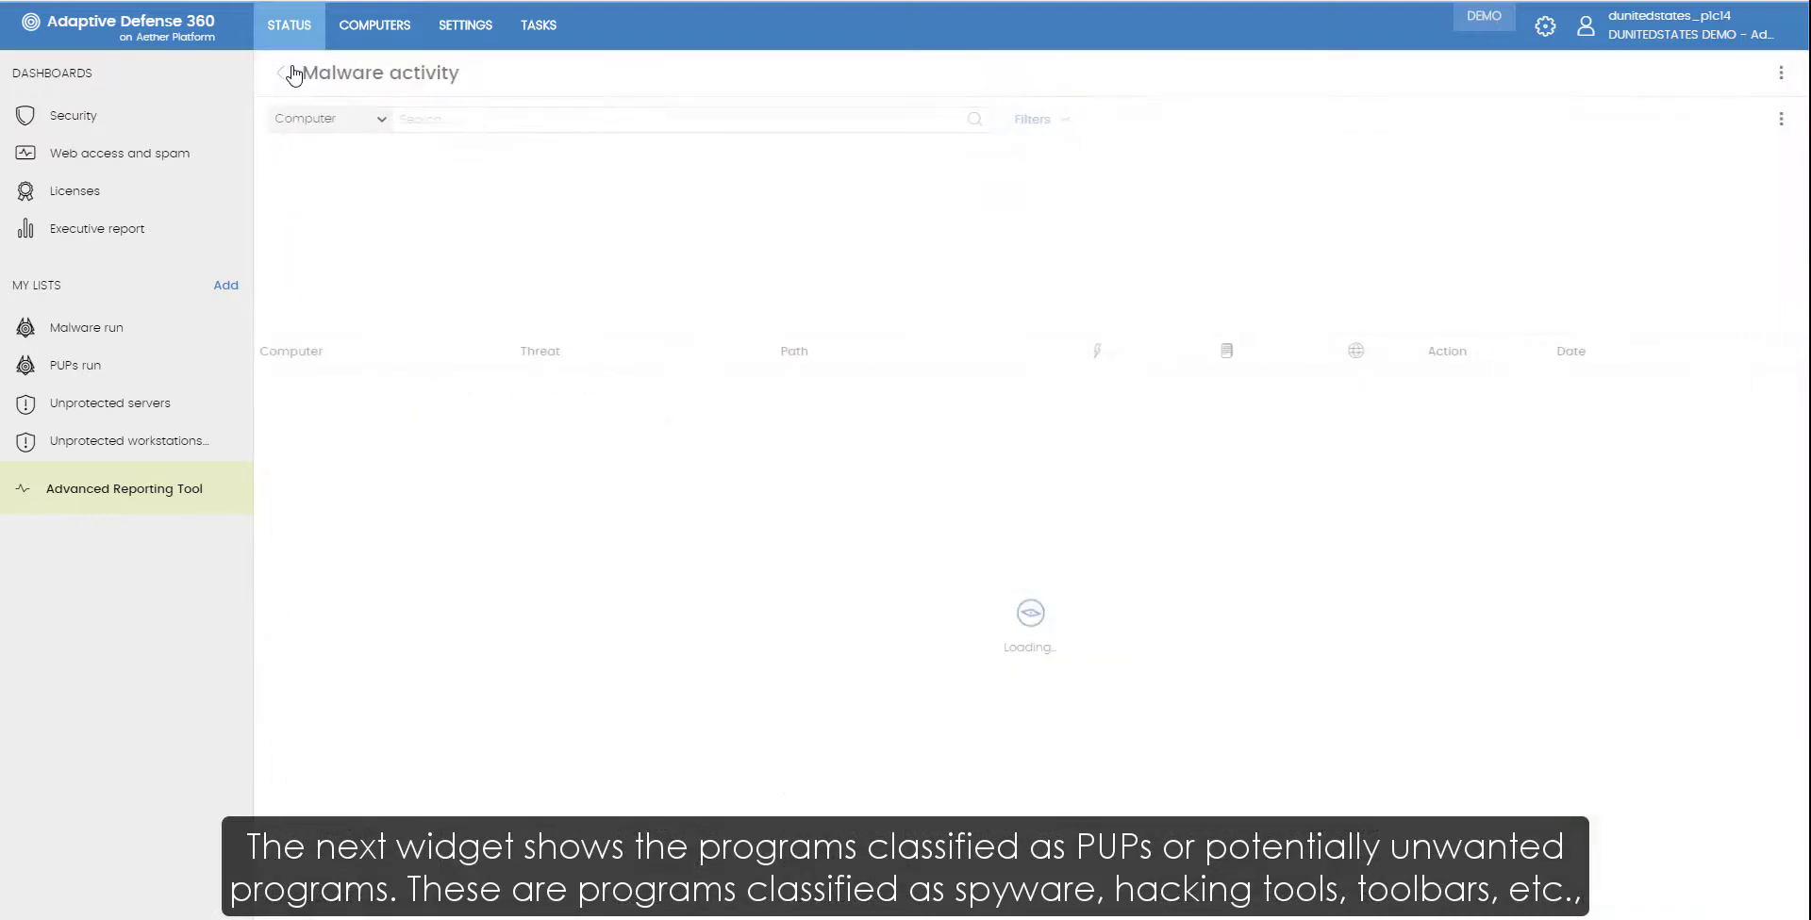
left_click(281, 73)
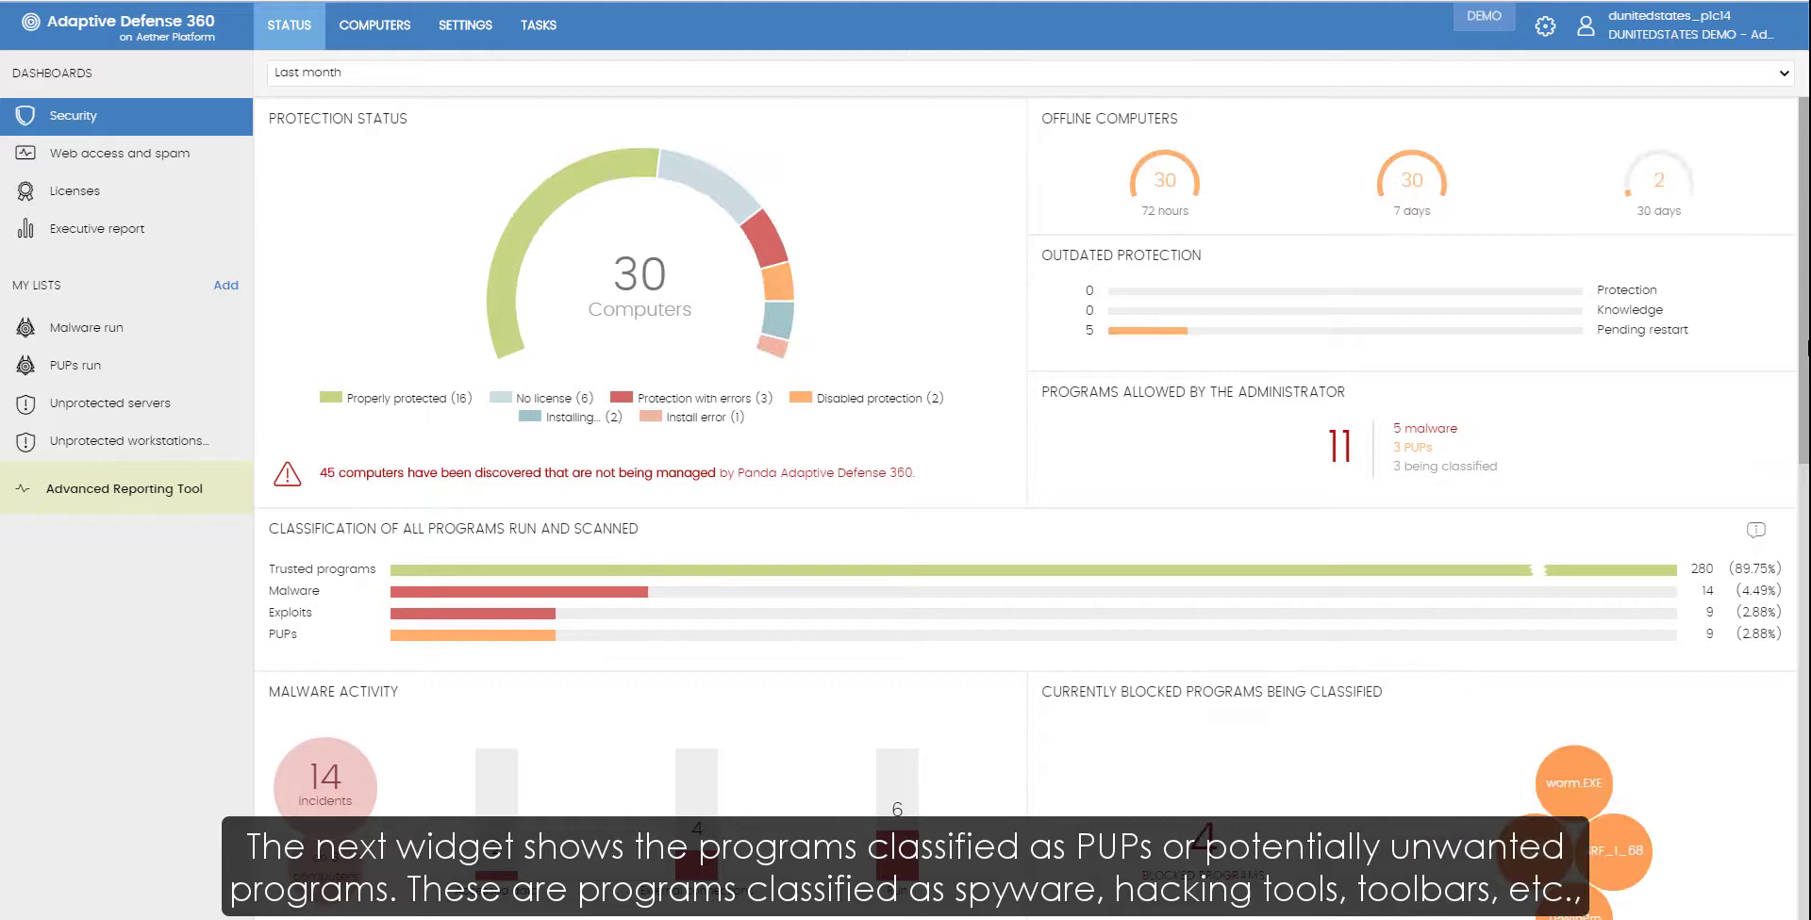
left_click_drag(1805, 347, 1805, 607)
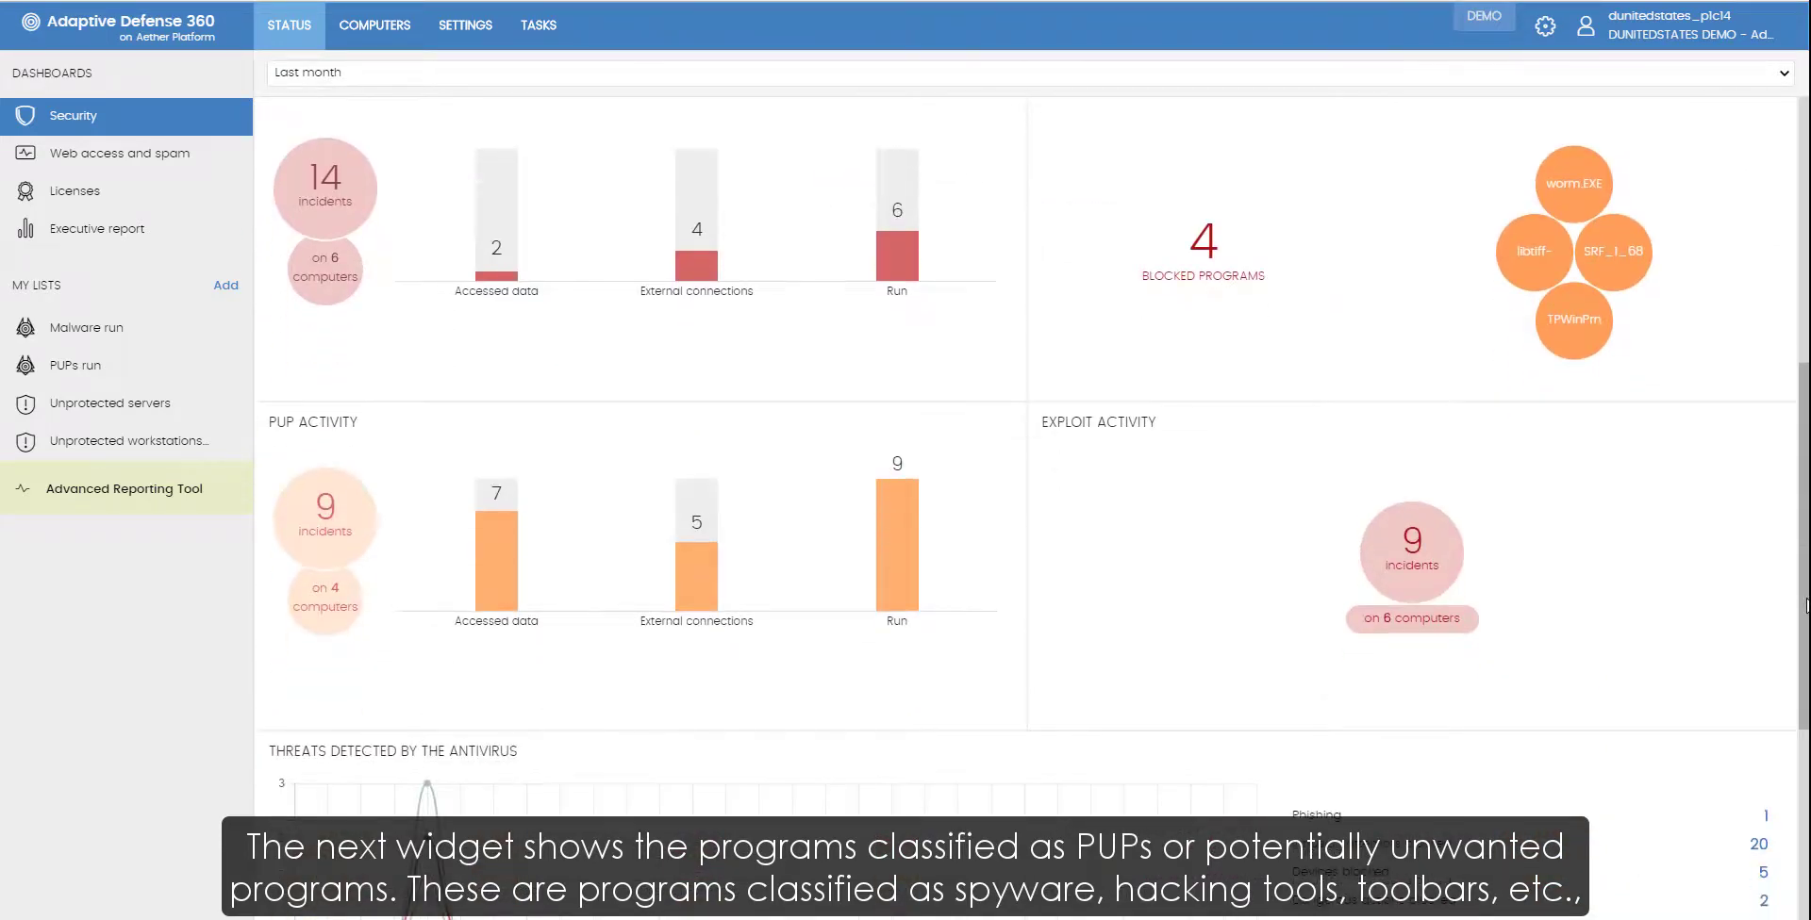
scroll(1805, 607, "up", 1)
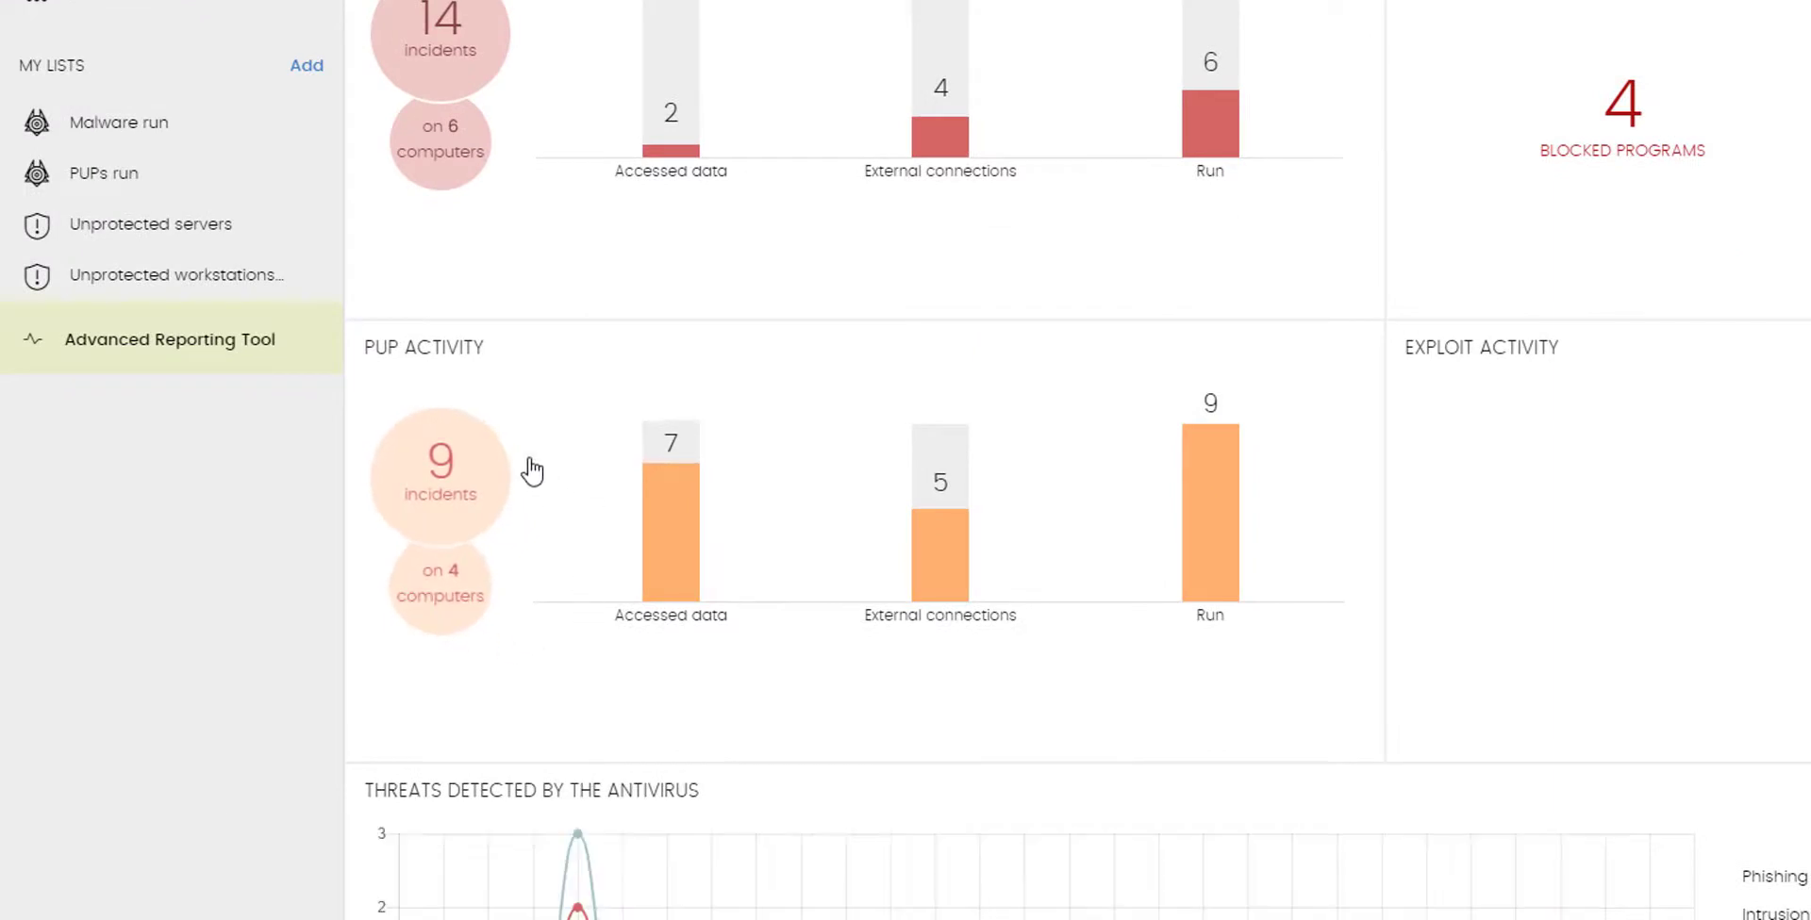
Step: Open the list of nine PUP activity detections and toggle its filter panel
left_click(437, 457)
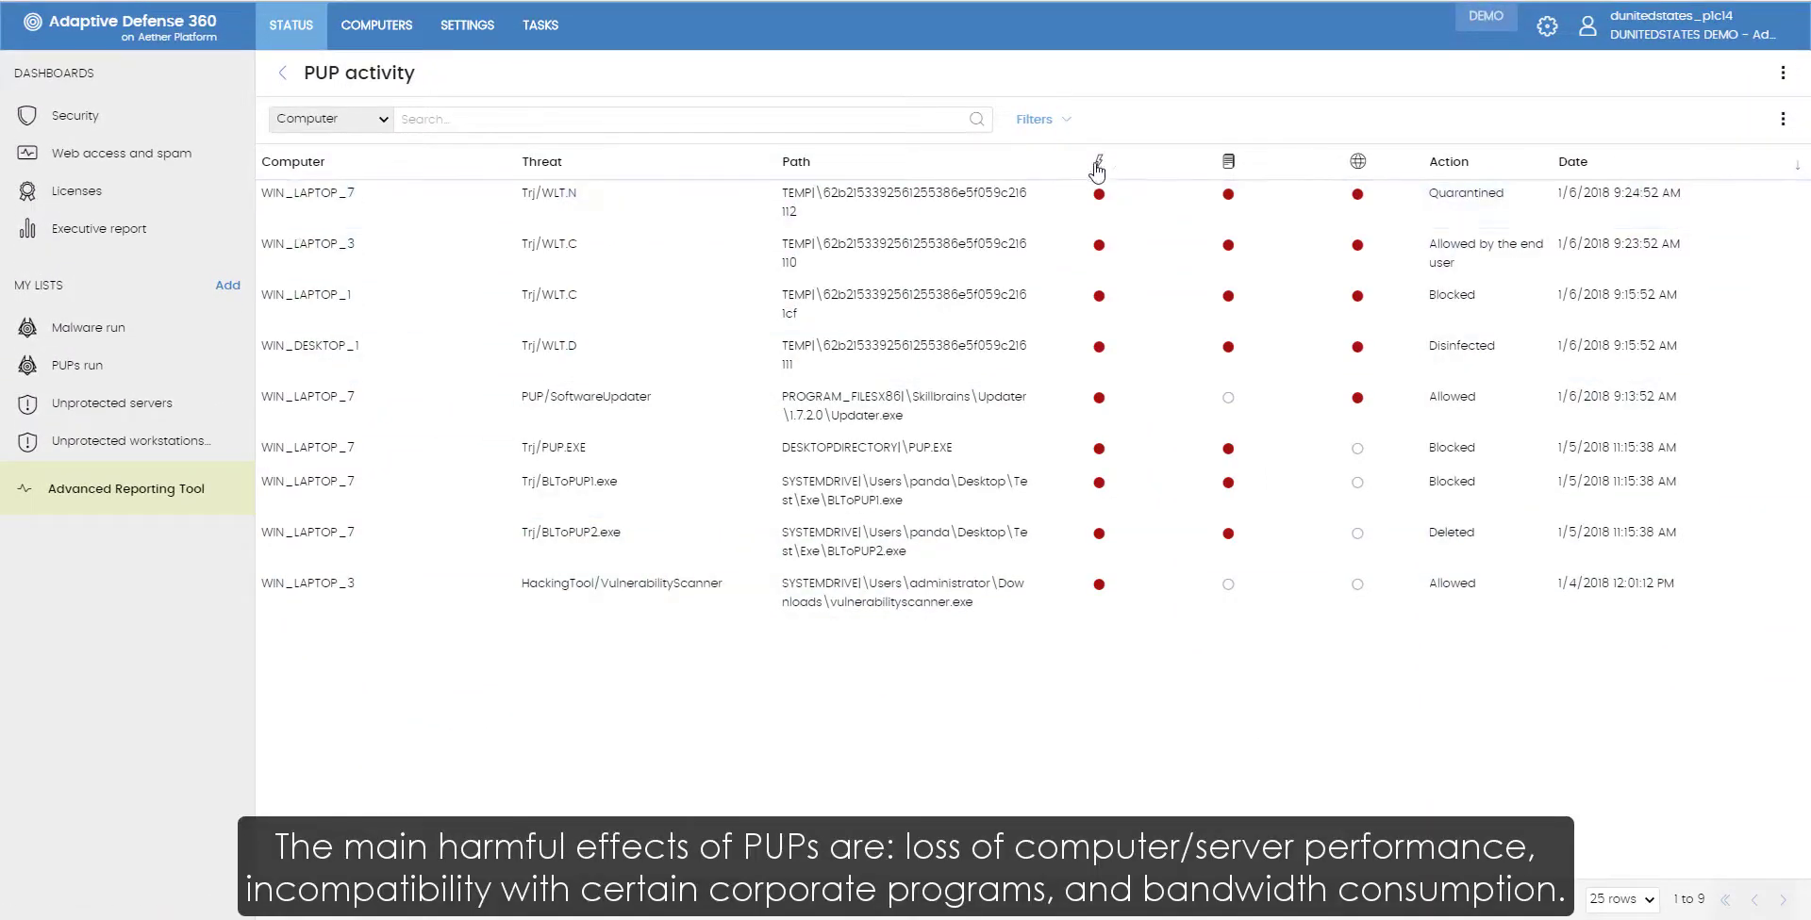
left_click(1074, 130)
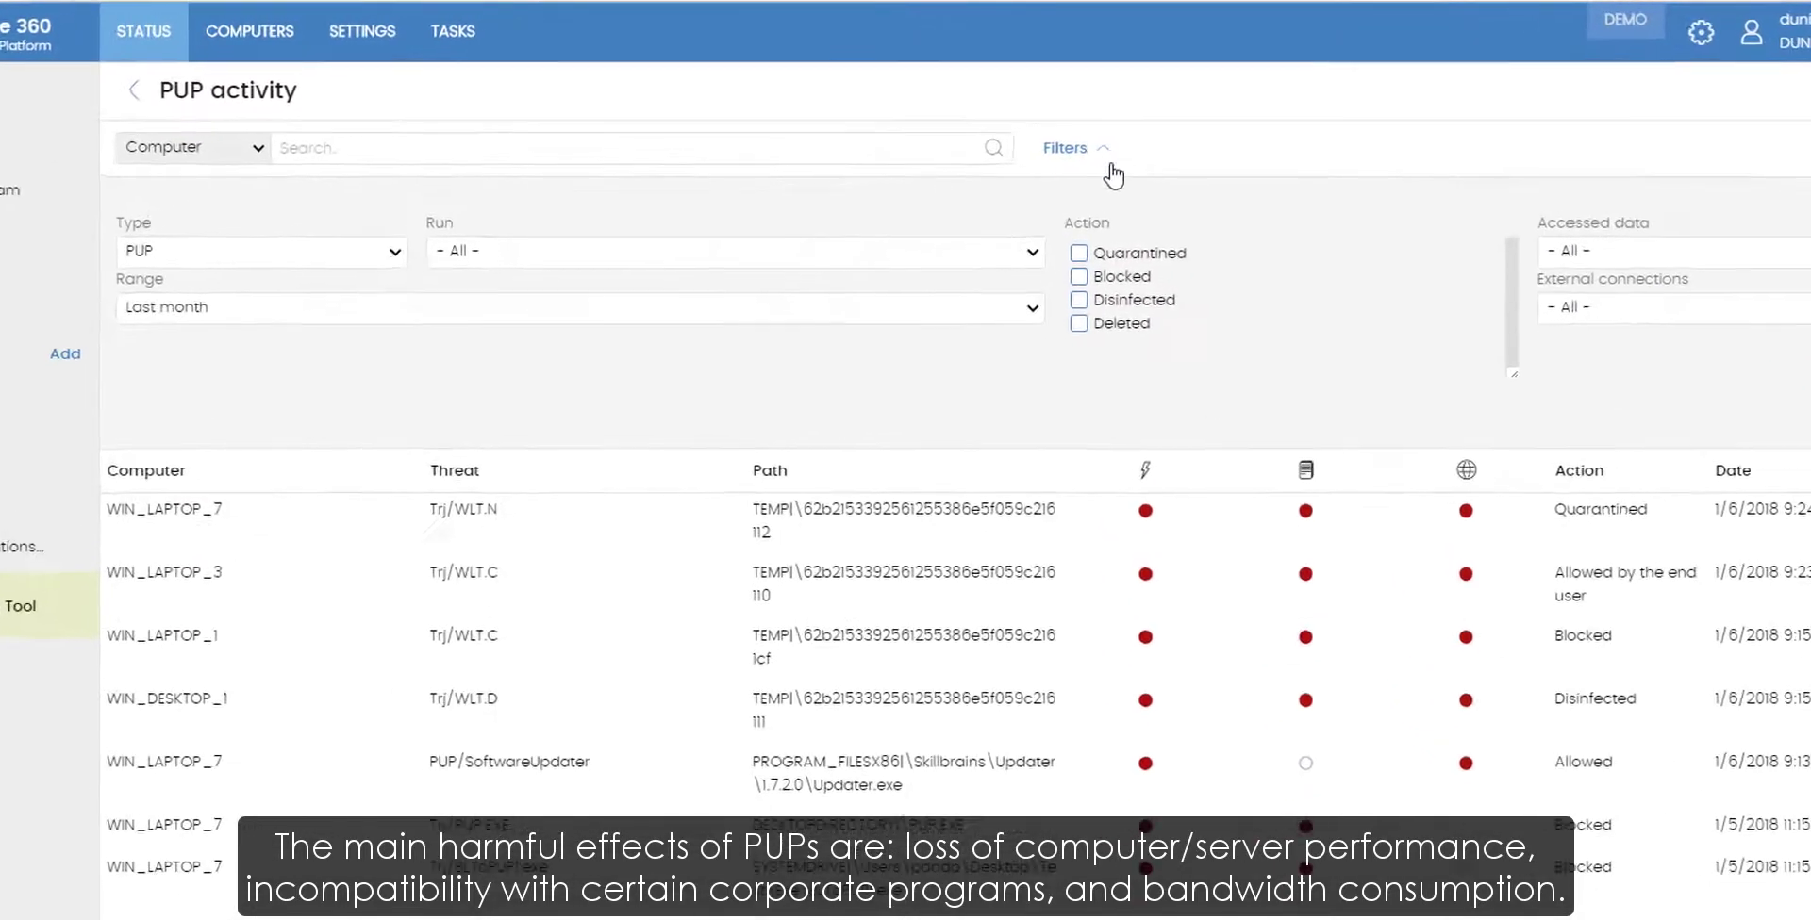
mouse_move(1151, 486)
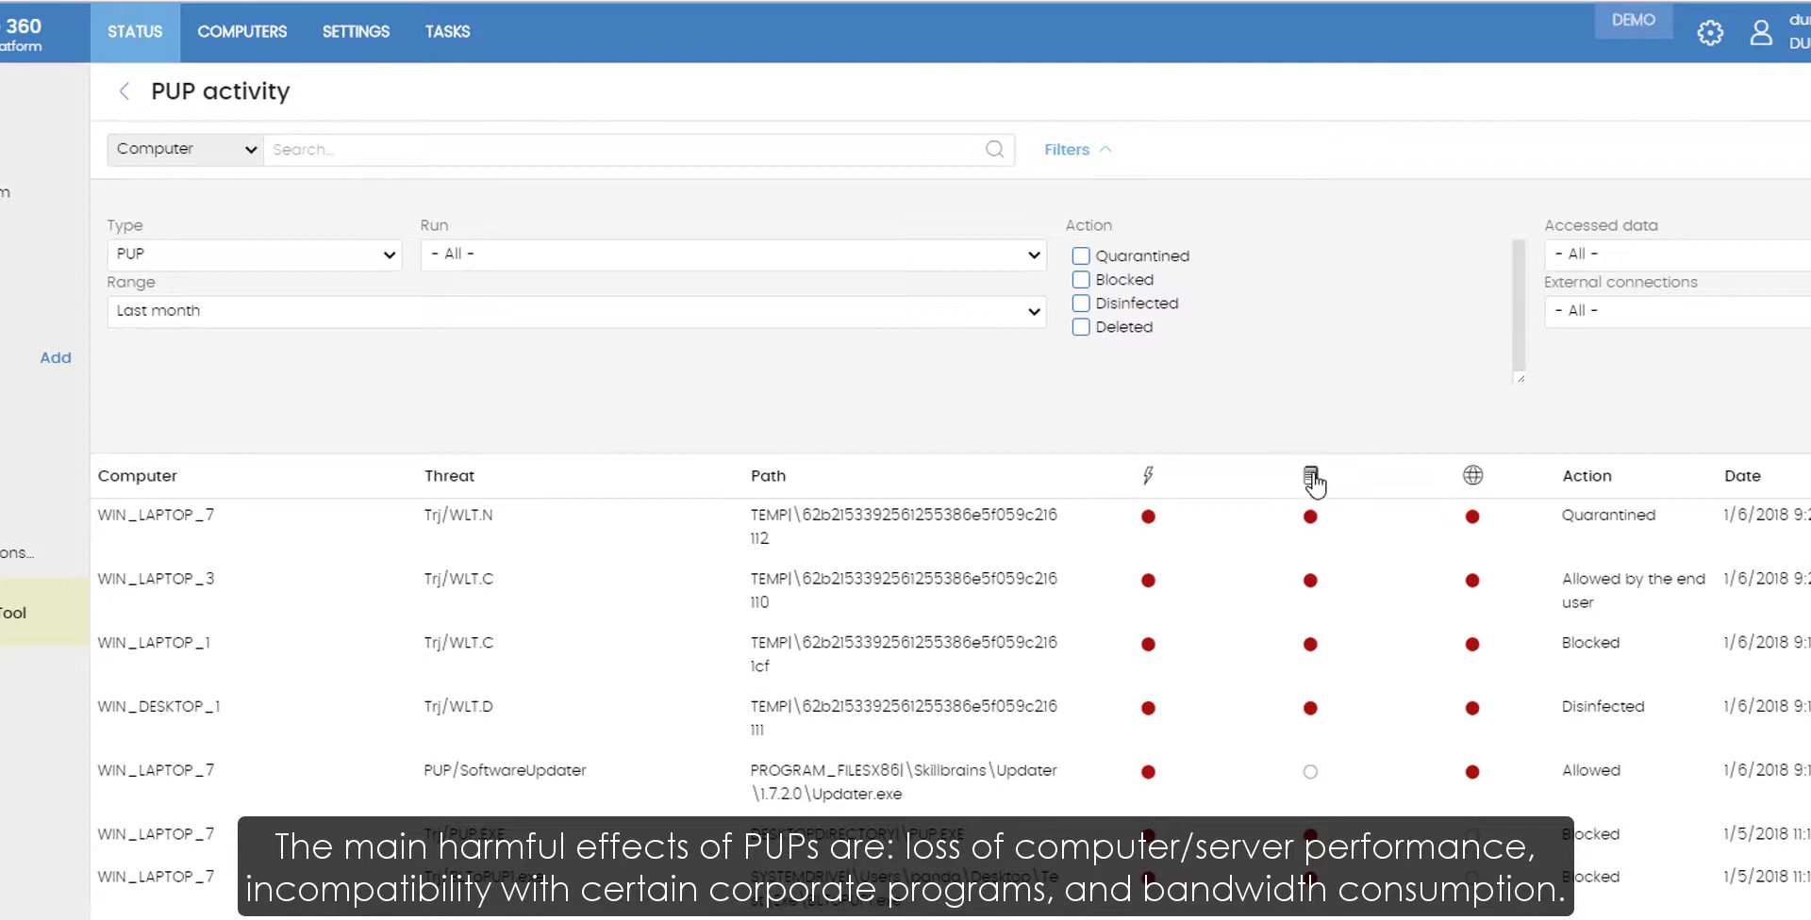
mouse_move(1313, 481)
mouse_move(1472, 483)
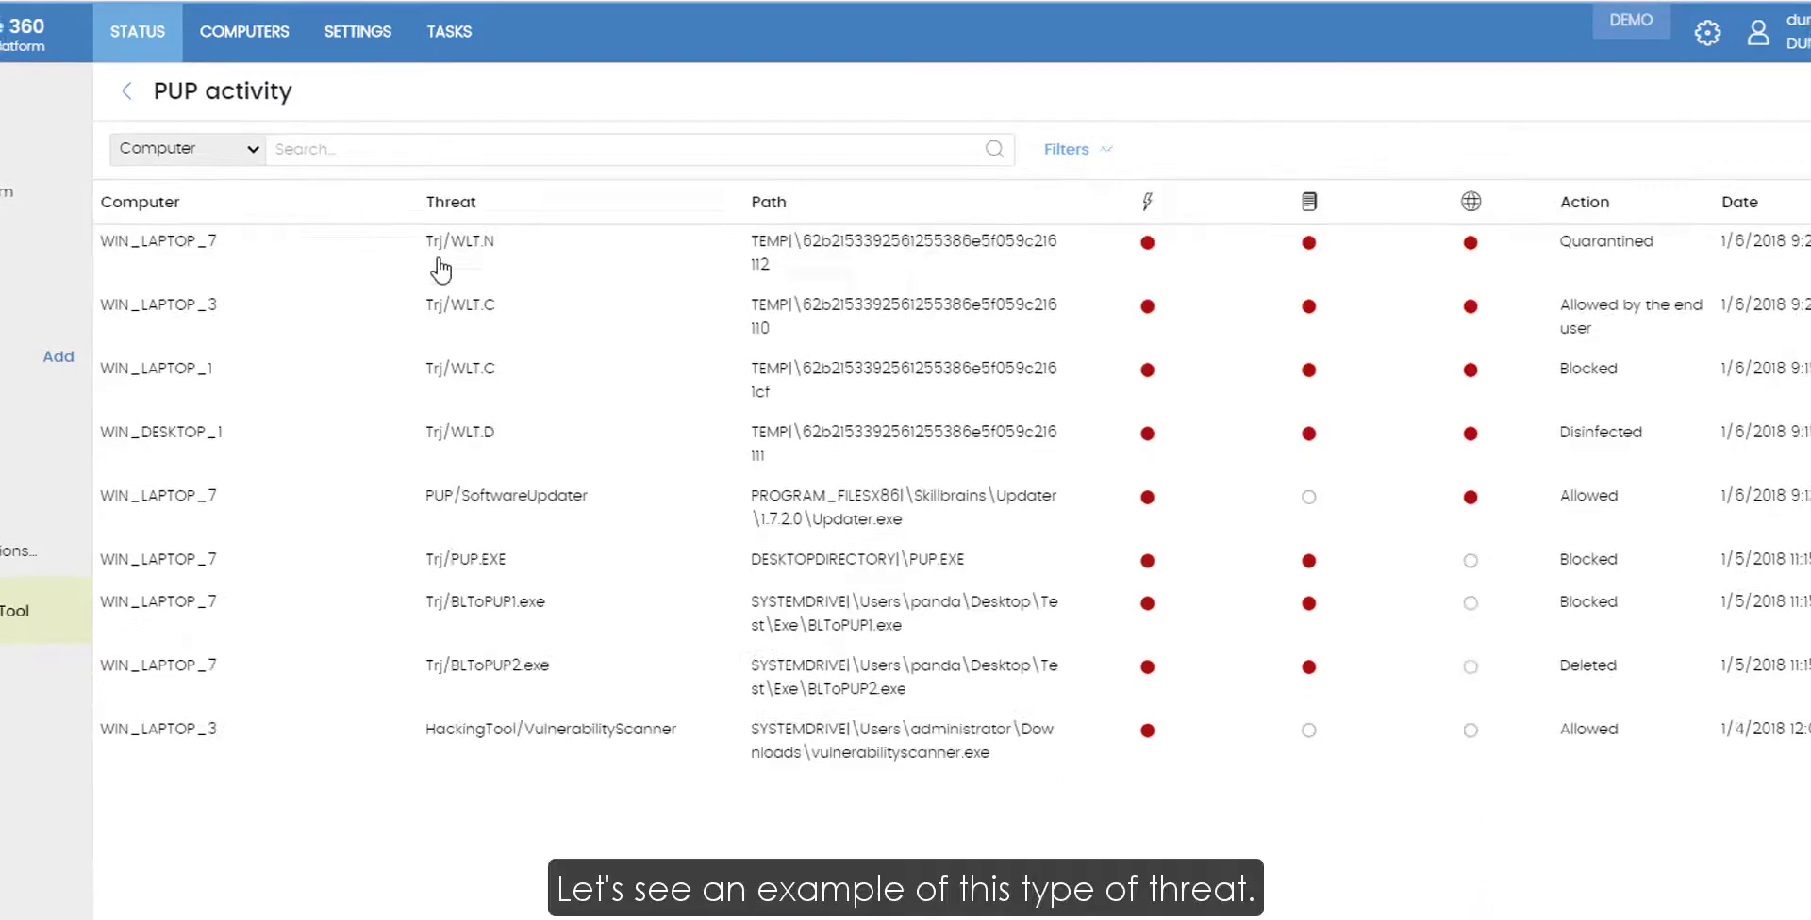
Step: View the PUP/SoftwareUpdater life cycle: its socket connections and Updater.exe run
left_click(534, 506)
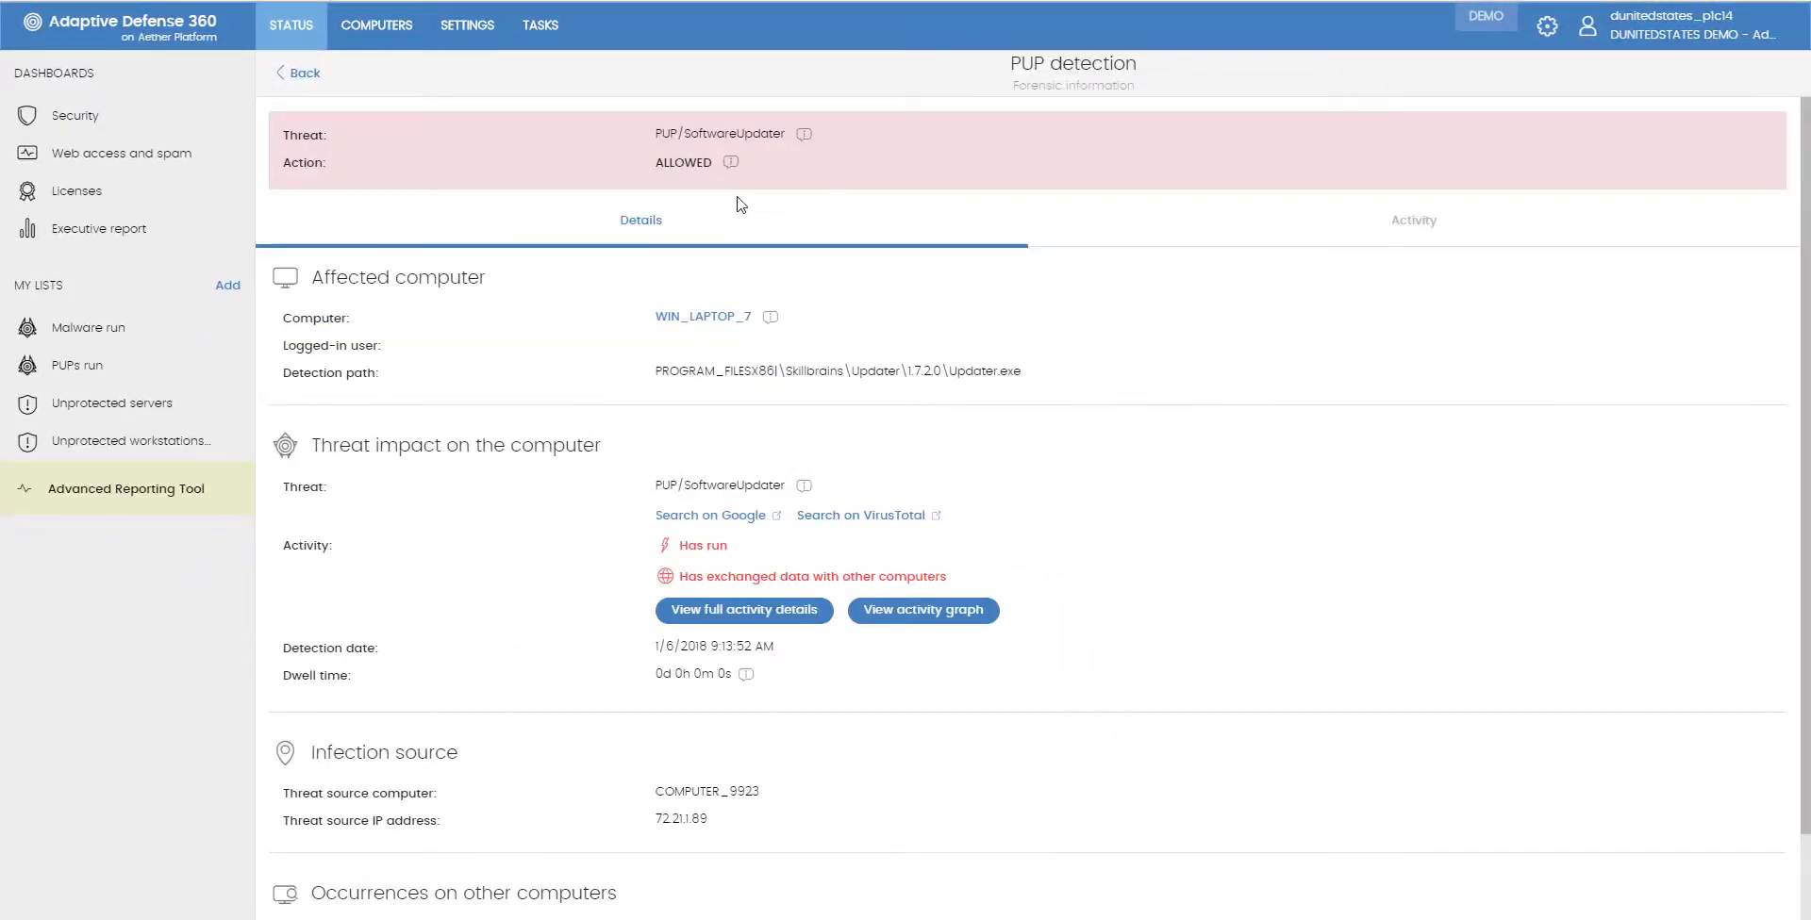
left_click(1451, 234)
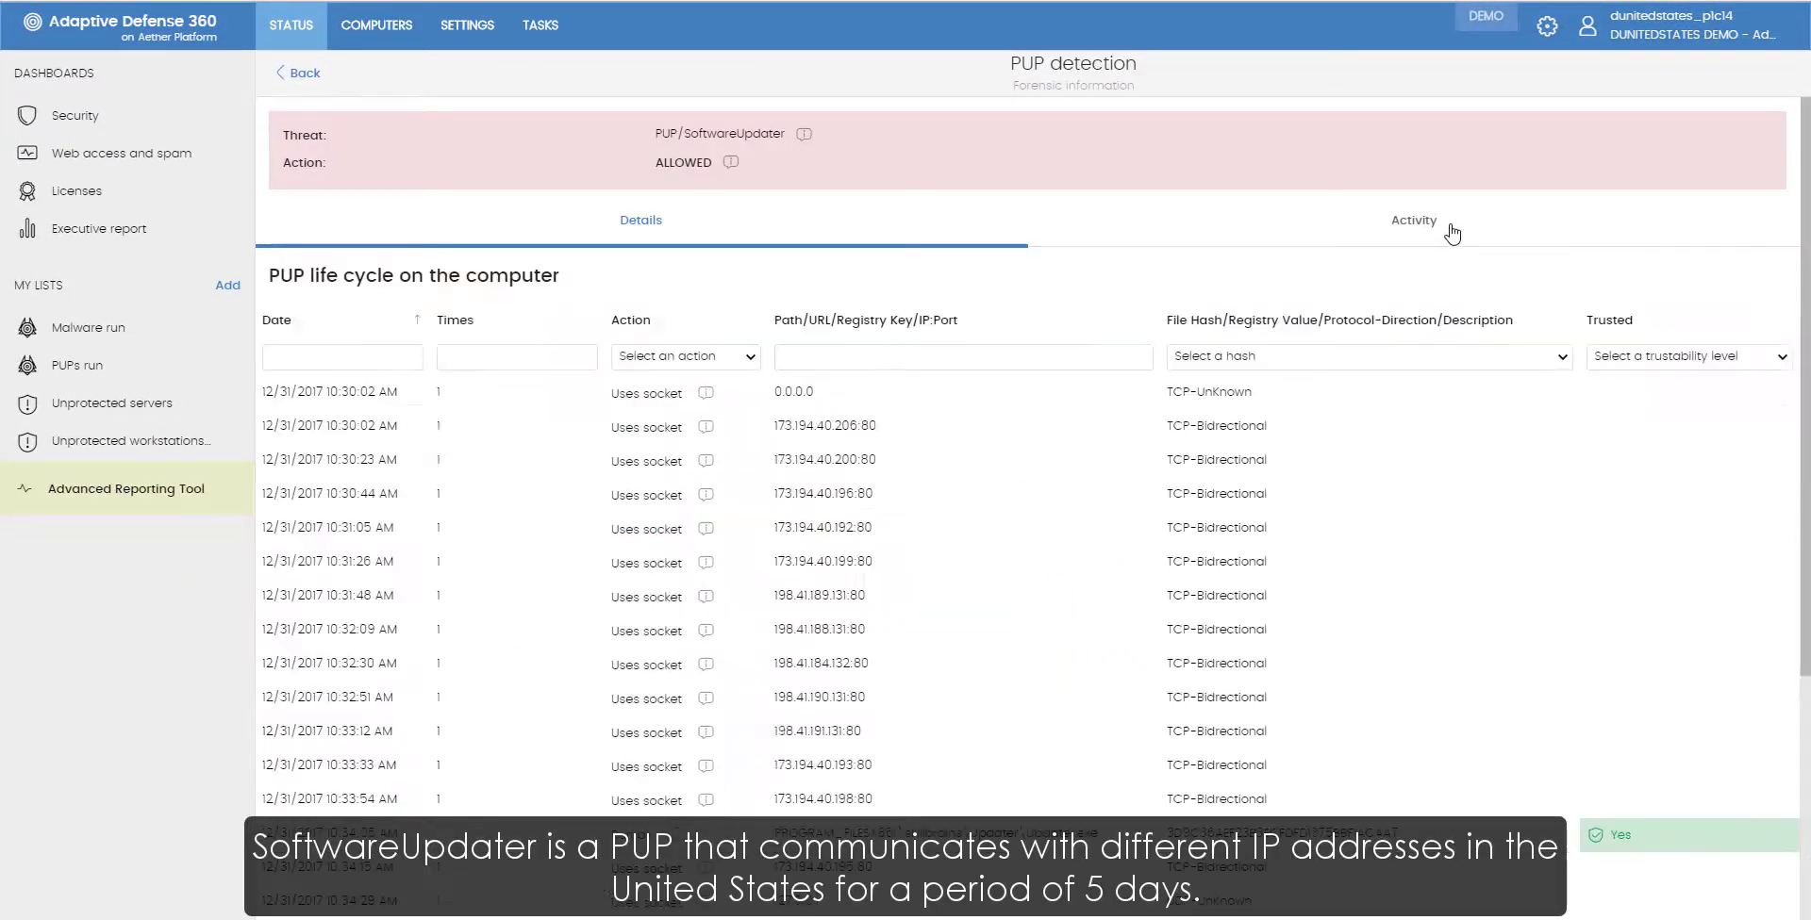
mouse_move(1808, 236)
left_mouse_down()
mouse_move(1808, 620)
mouse_move(1790, 228)
left_mouse_up()
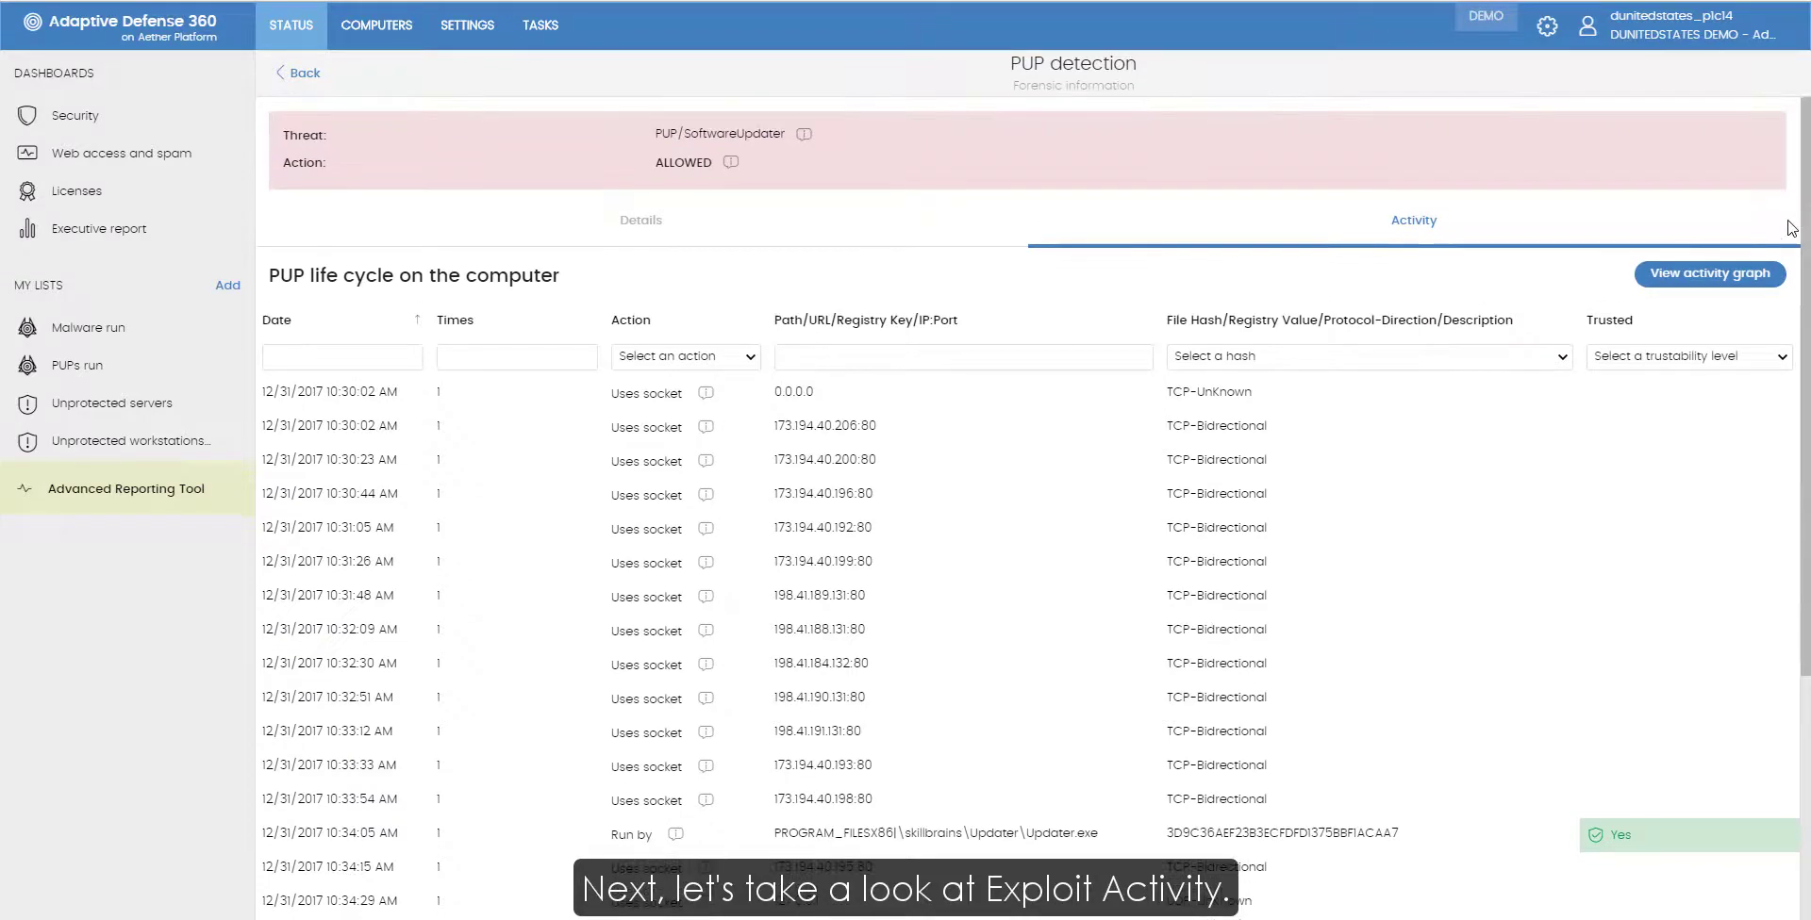
Step: Open the Exploit activity list of nine compromised programs and expand its filters
left_click(307, 74)
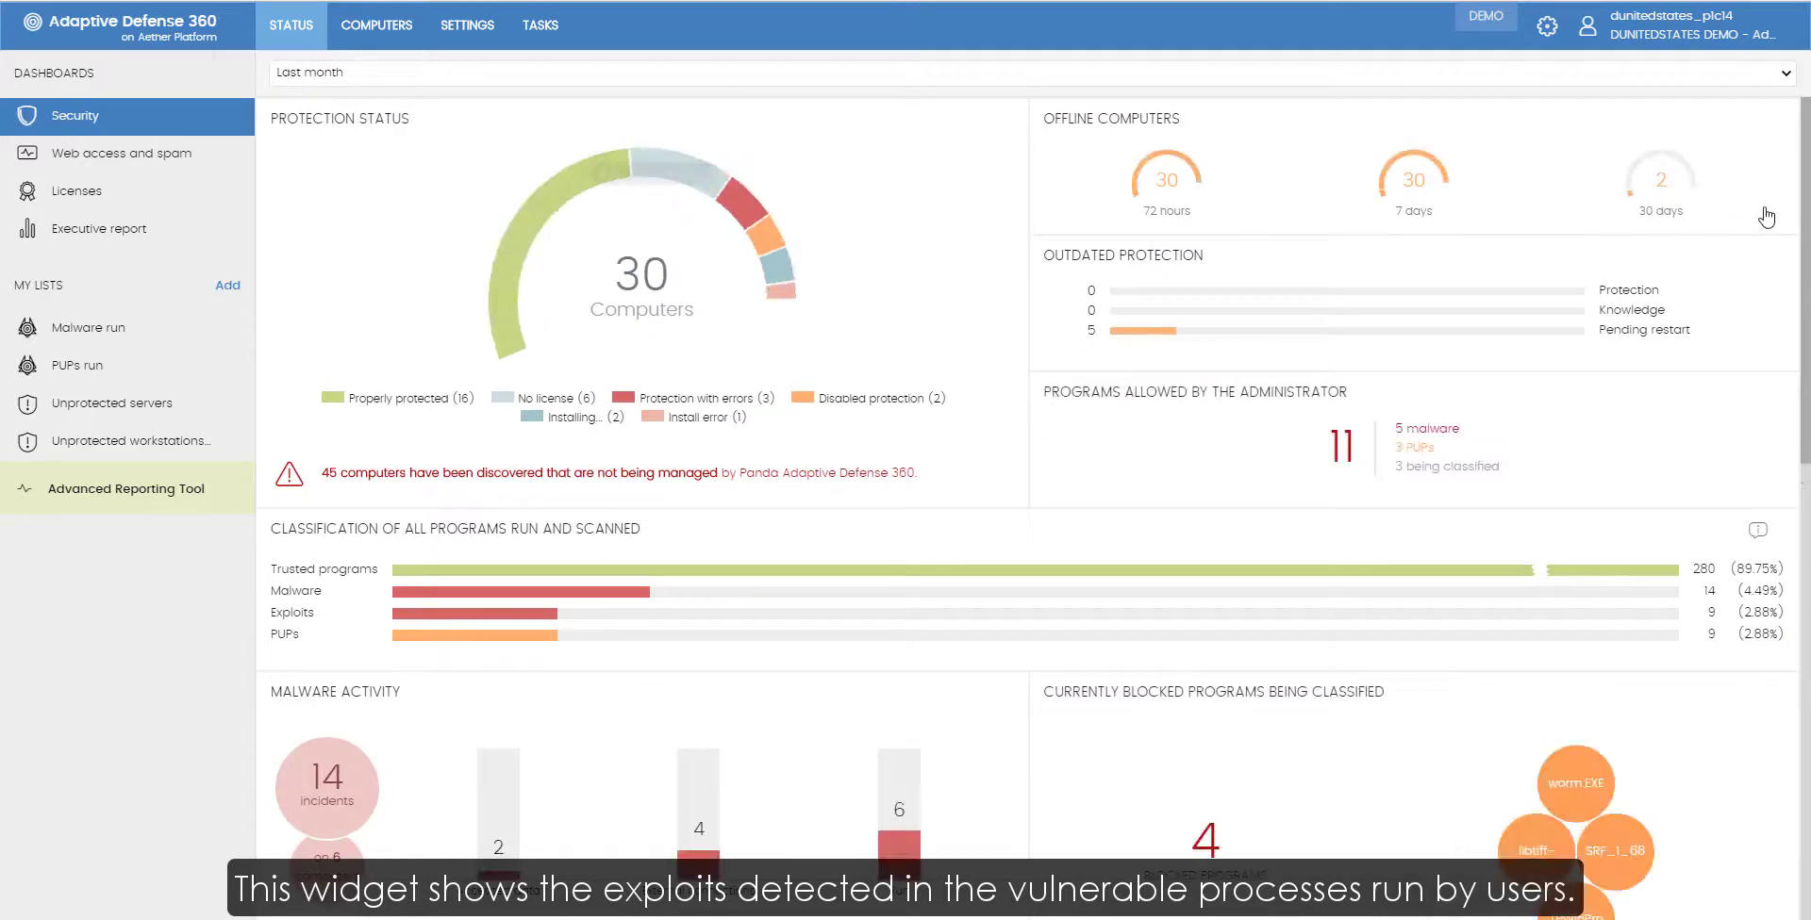
scroll(1695, 517, "down", 6)
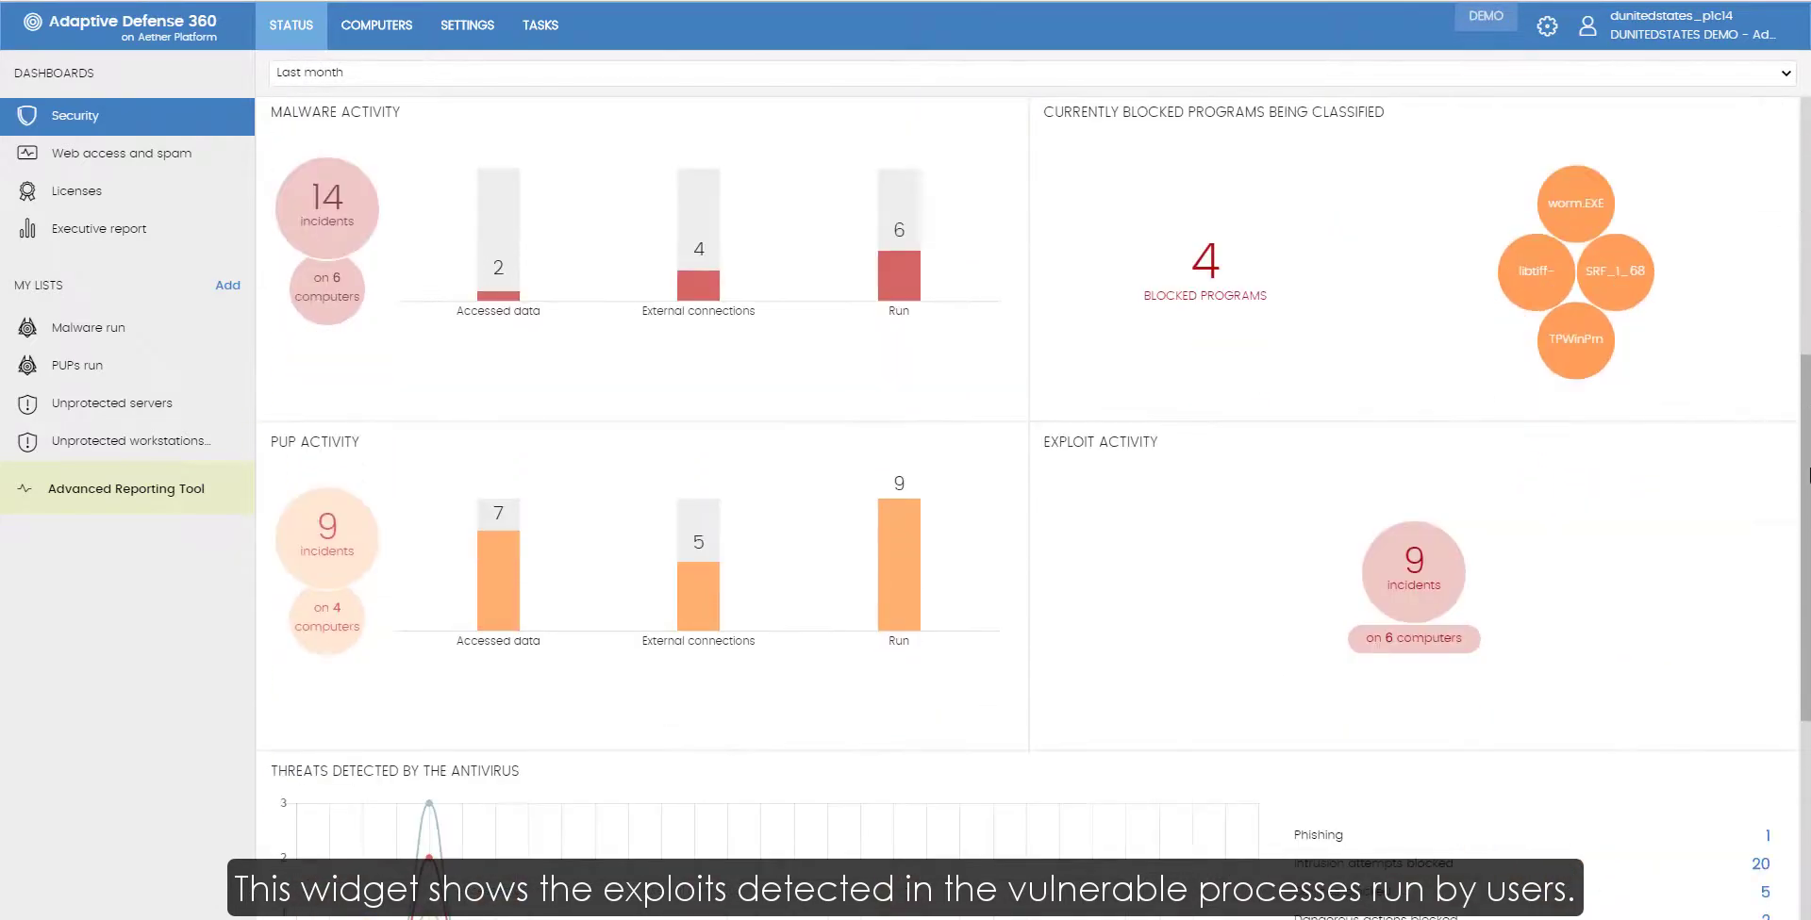
left_click(1417, 570)
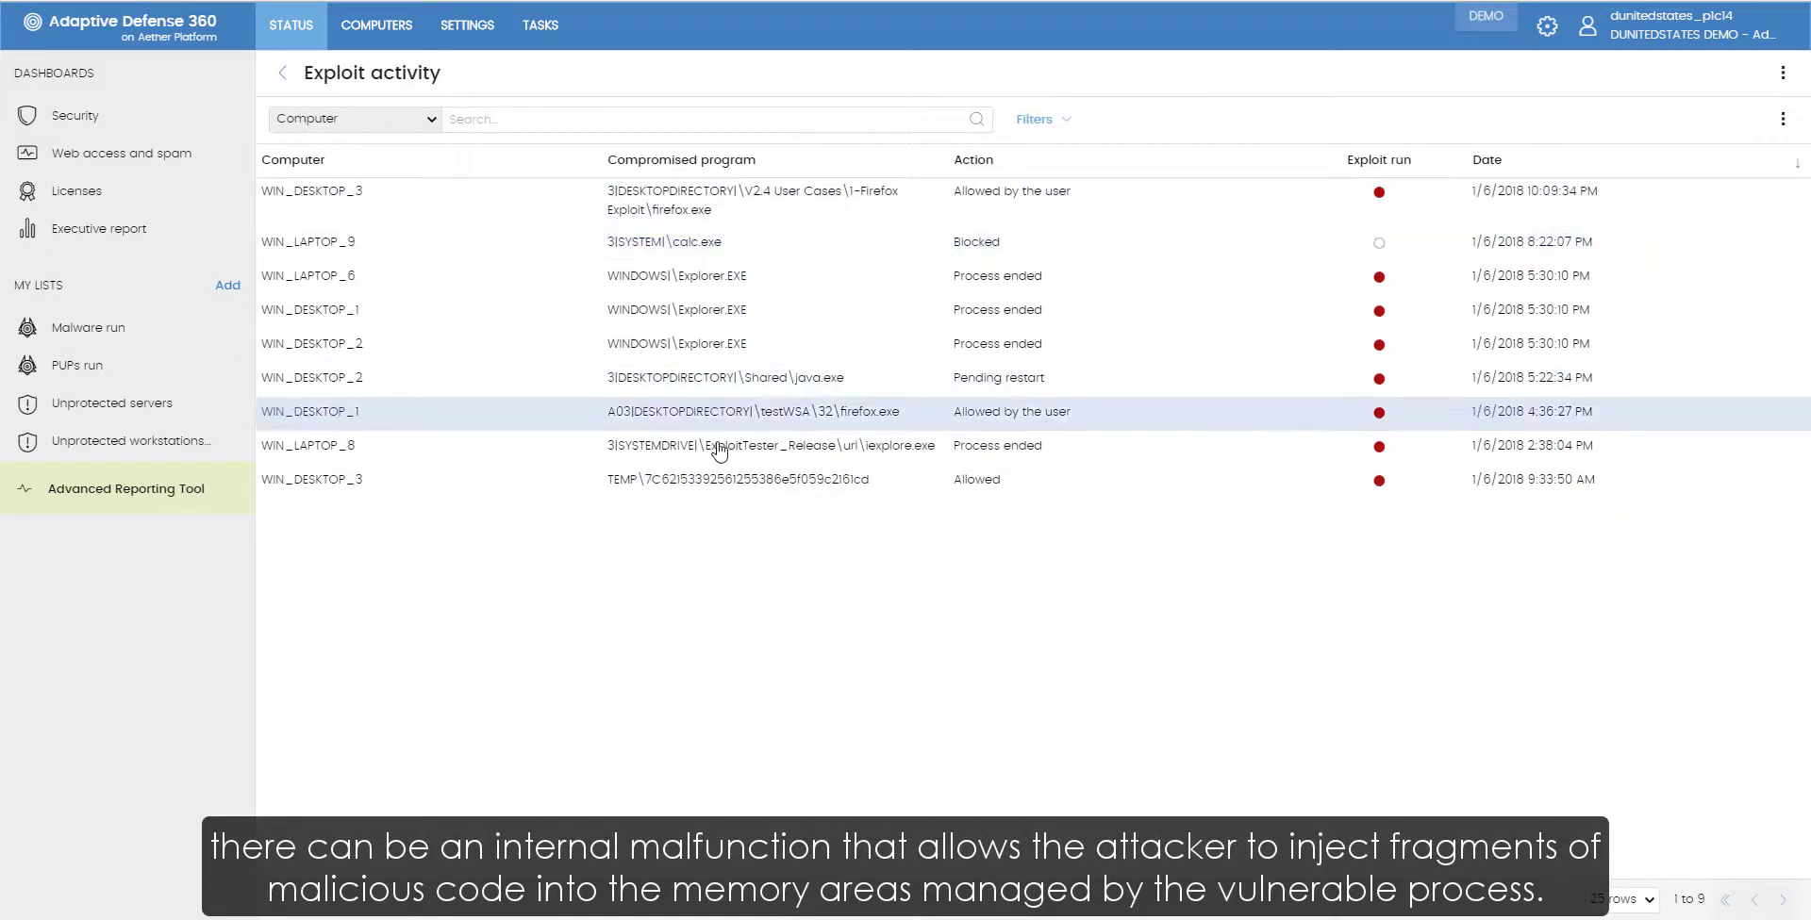
left_click(1067, 123)
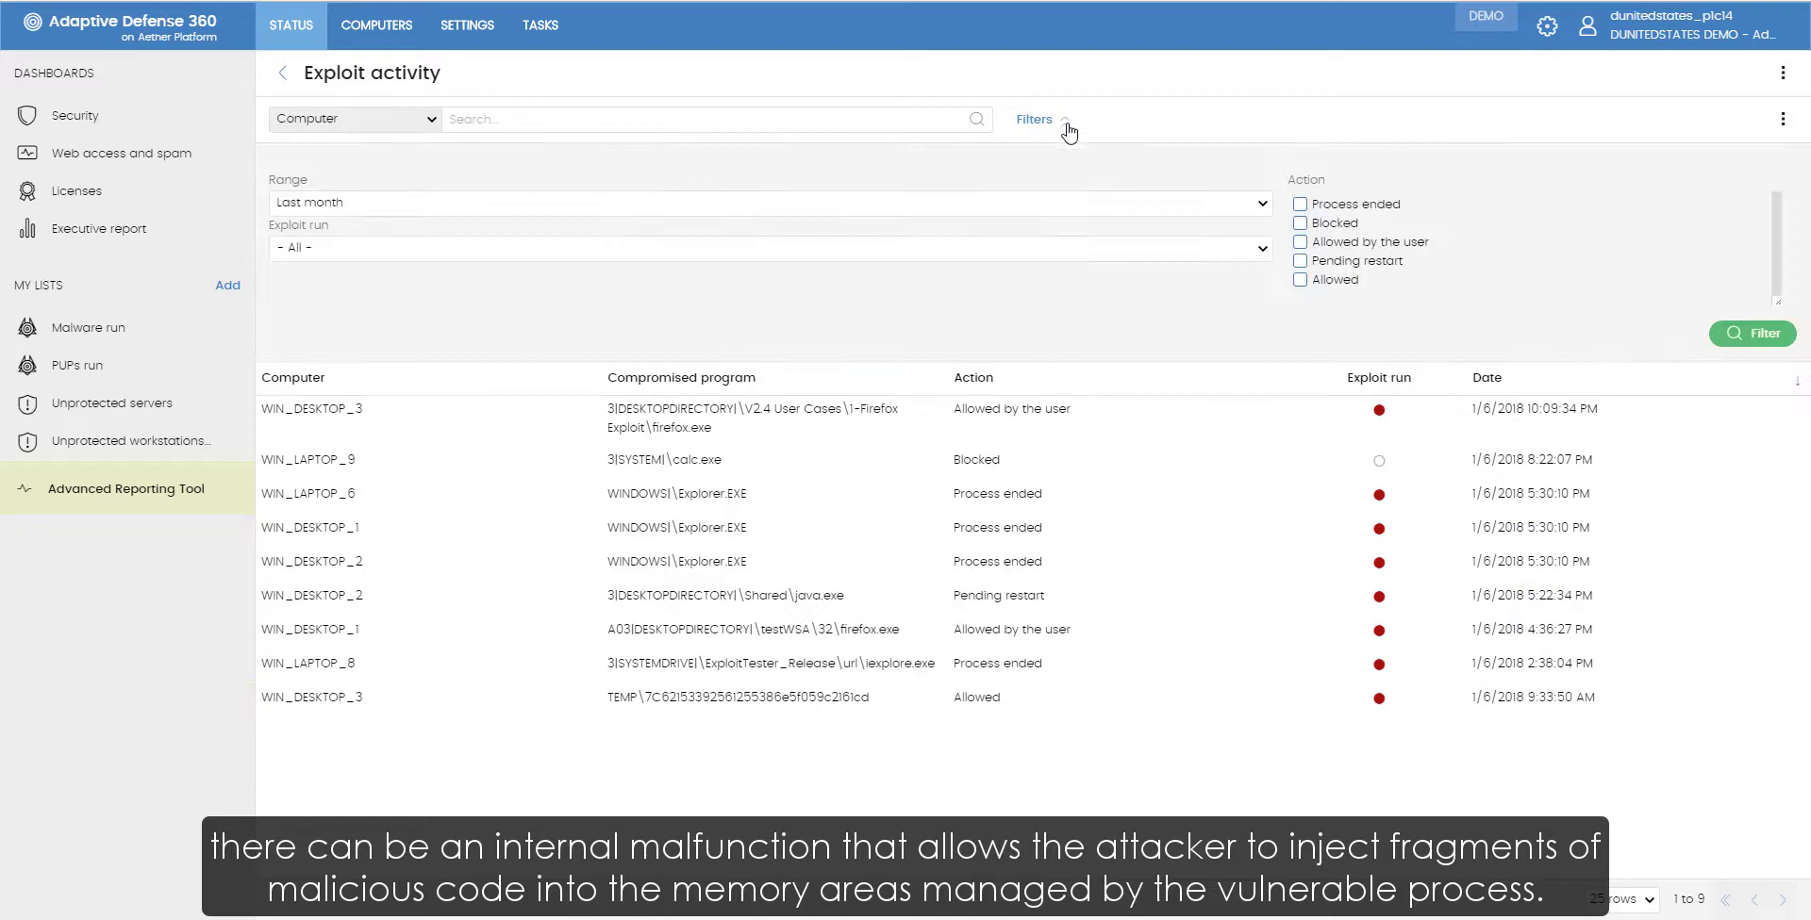
mouse_move(1380, 420)
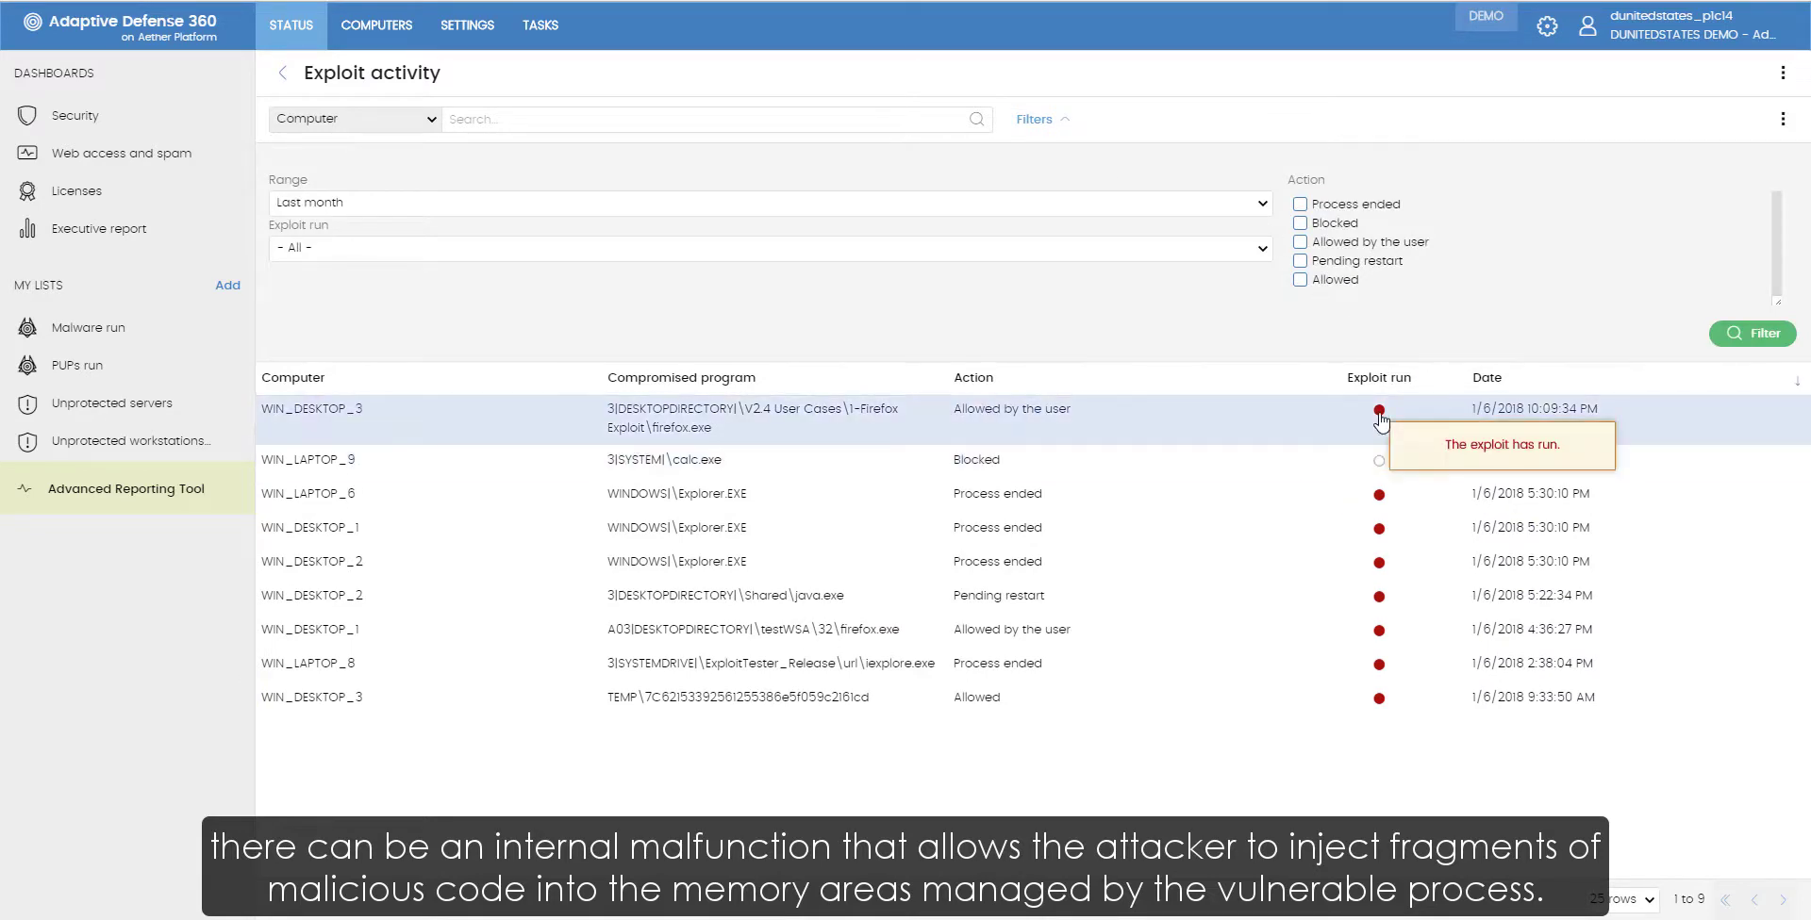
mouse_move(1383, 468)
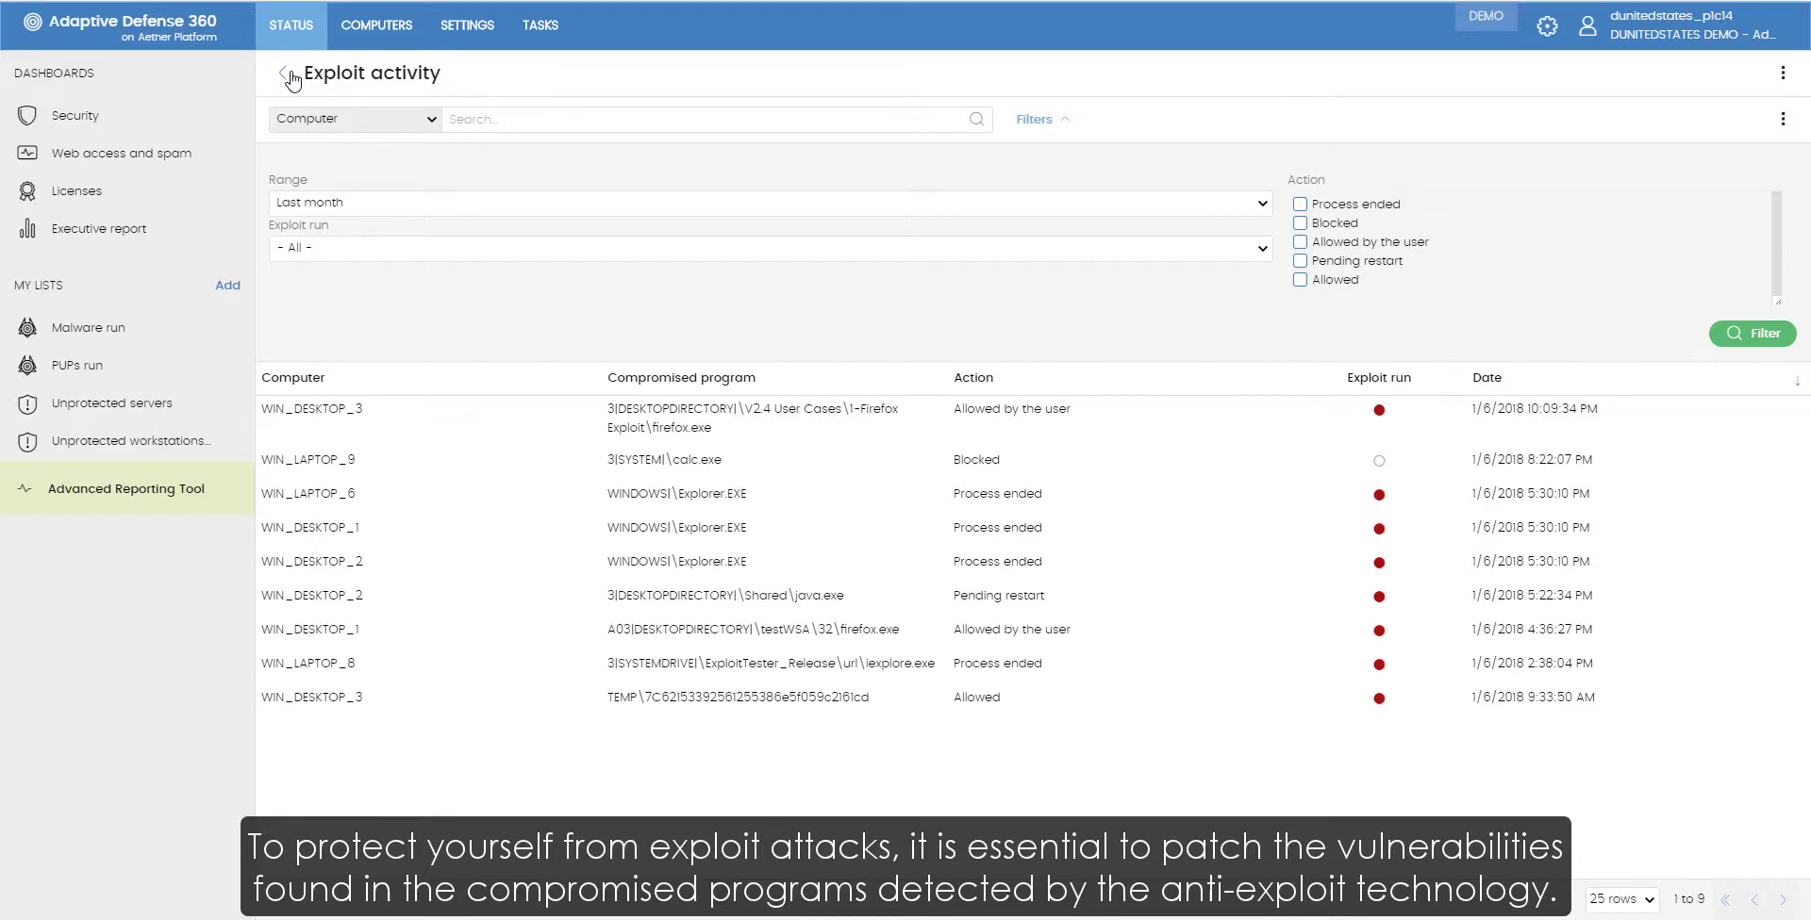
Step: Return to the Security dashboard and scroll to the 4 blocked programs widget
left_click(289, 75)
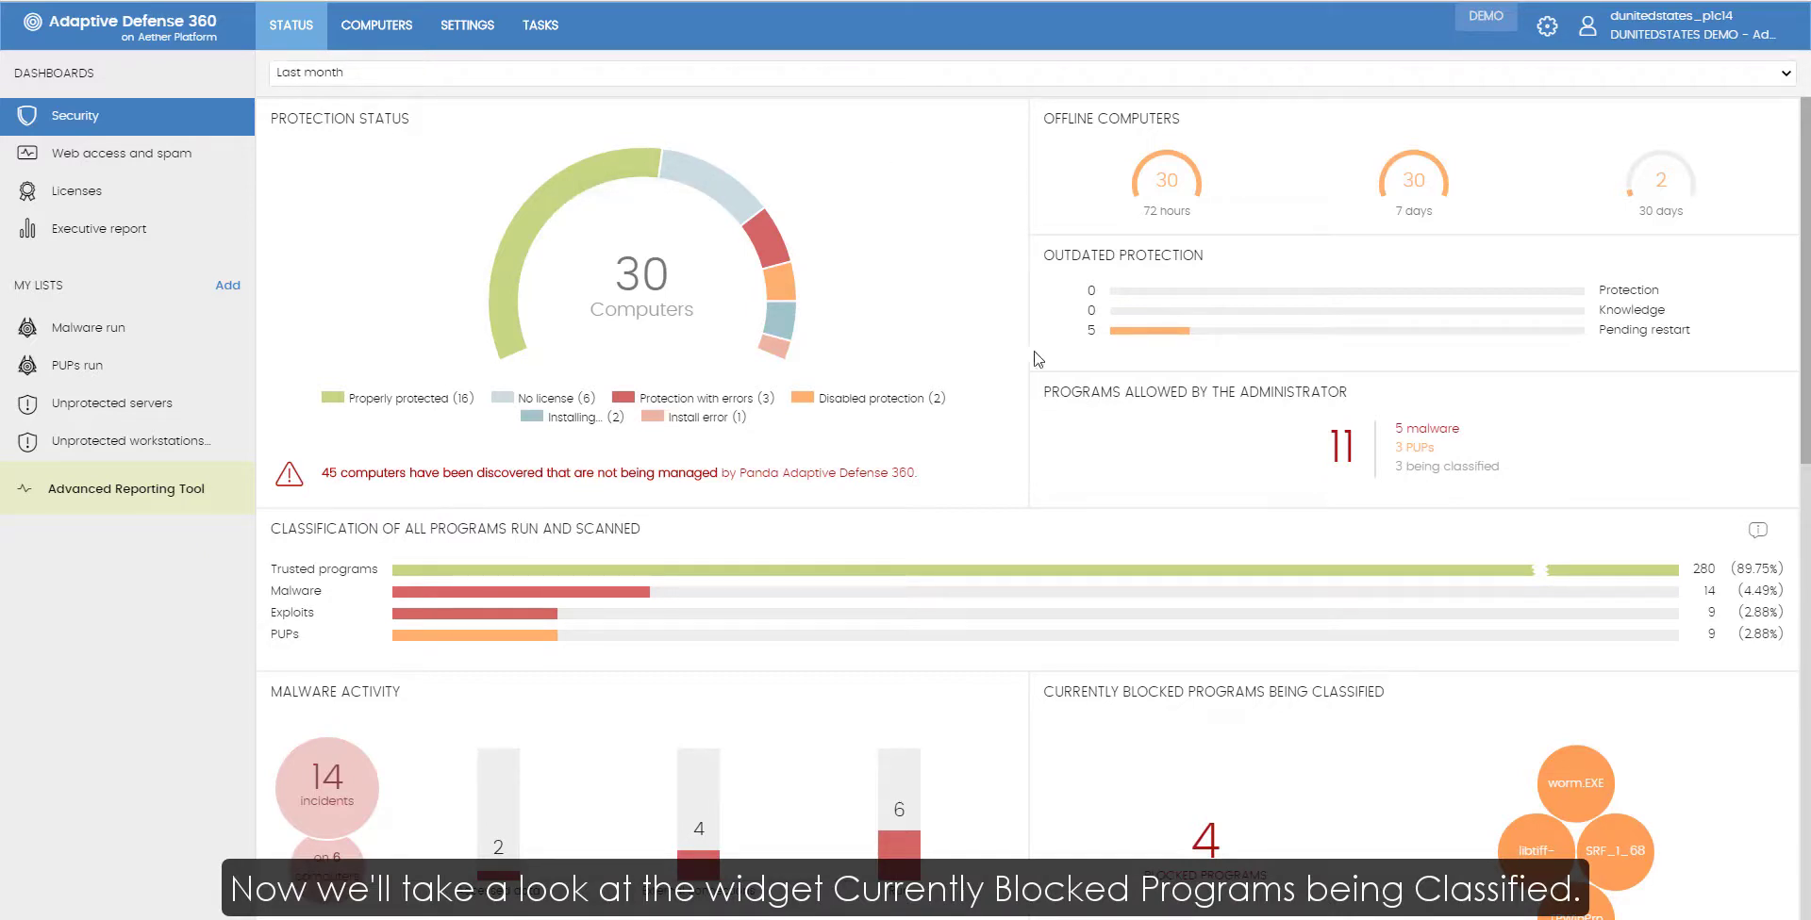
scroll(1678, 488, "down", 5)
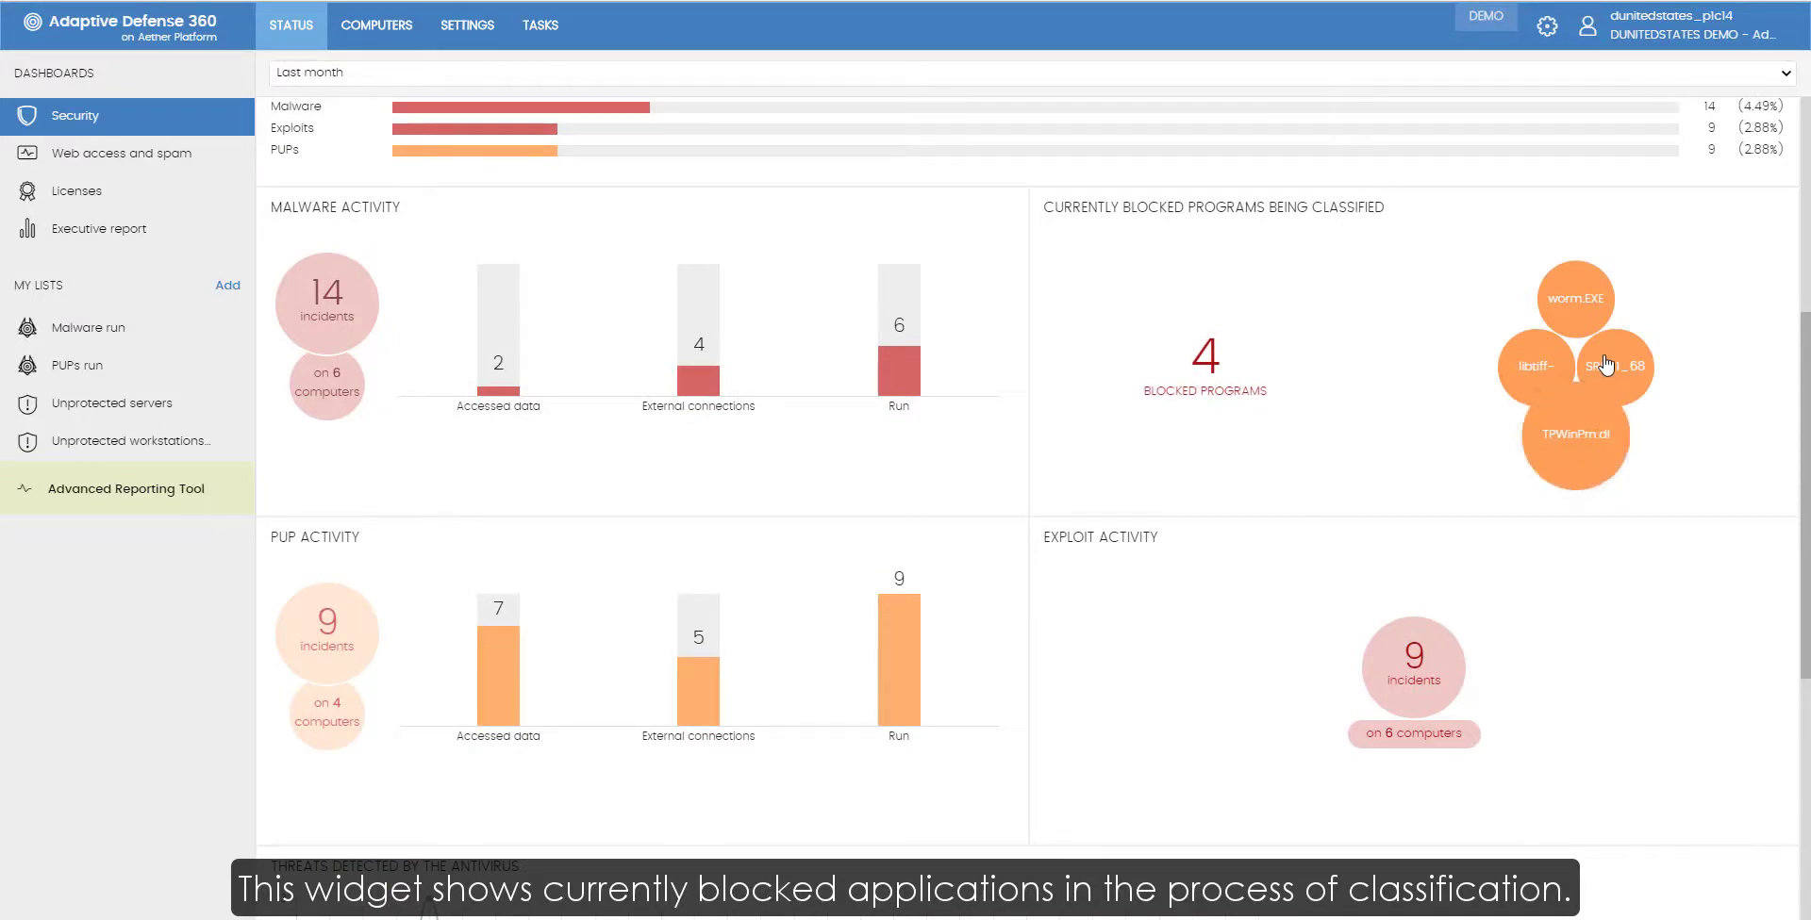
Step: Open the 4 blocked programs list, review Accessed data and External connections filters, clear Hardening
left_click(1205, 377)
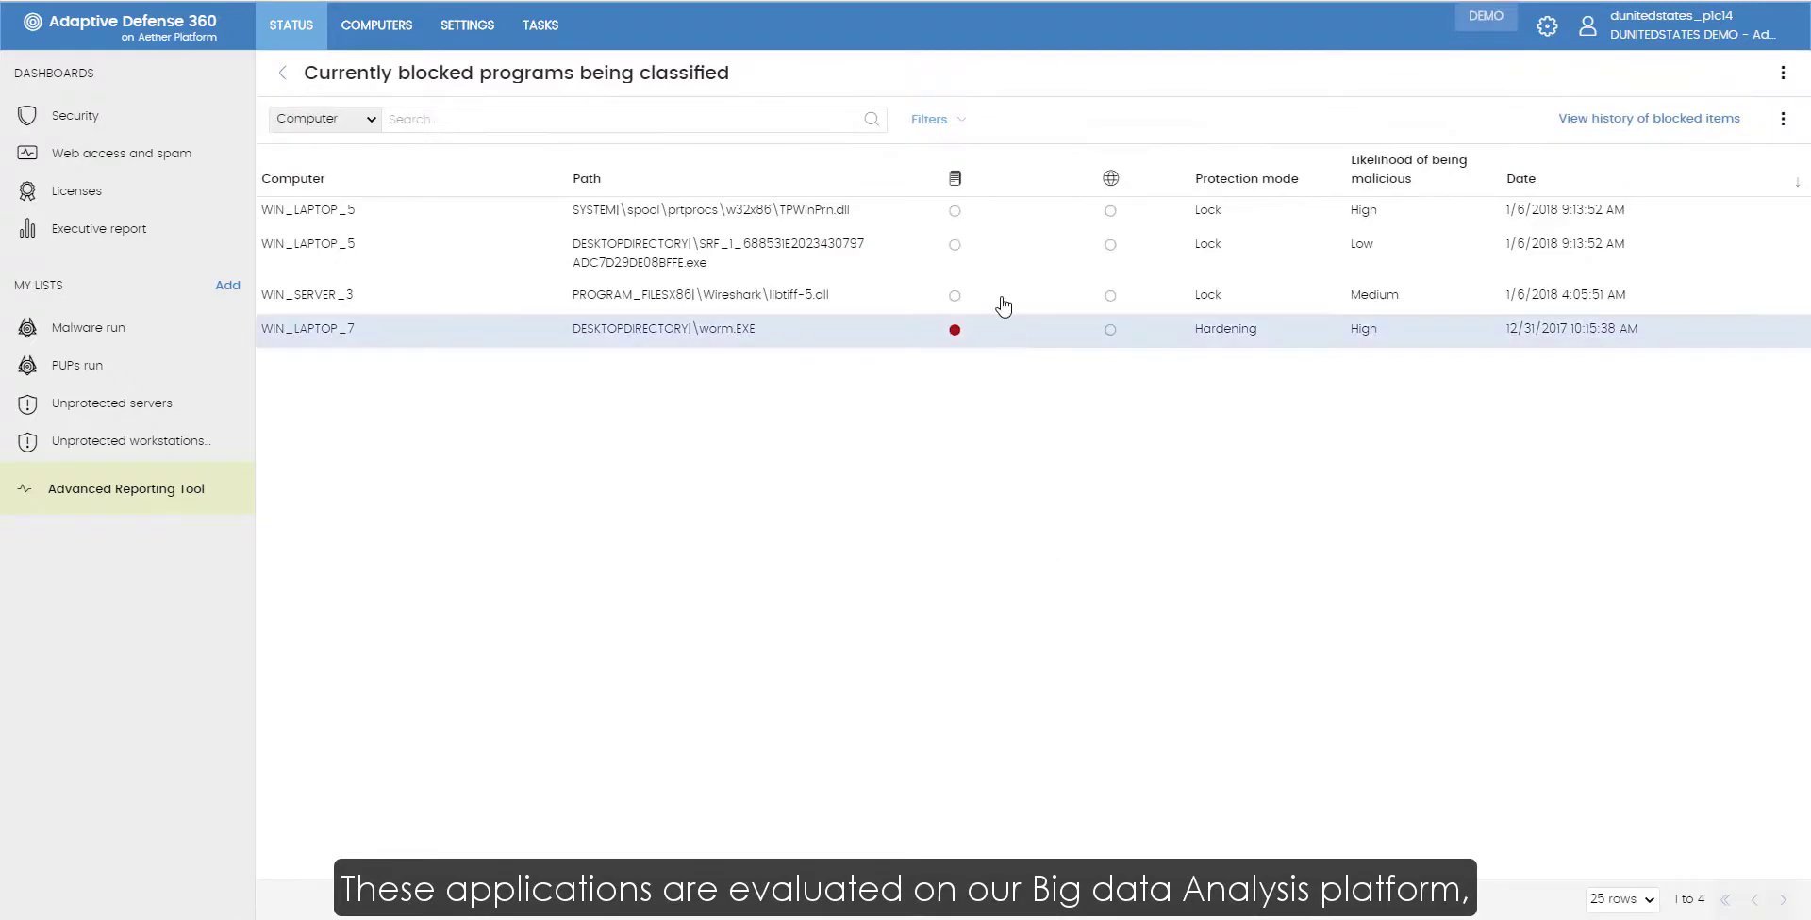
left_click(962, 120)
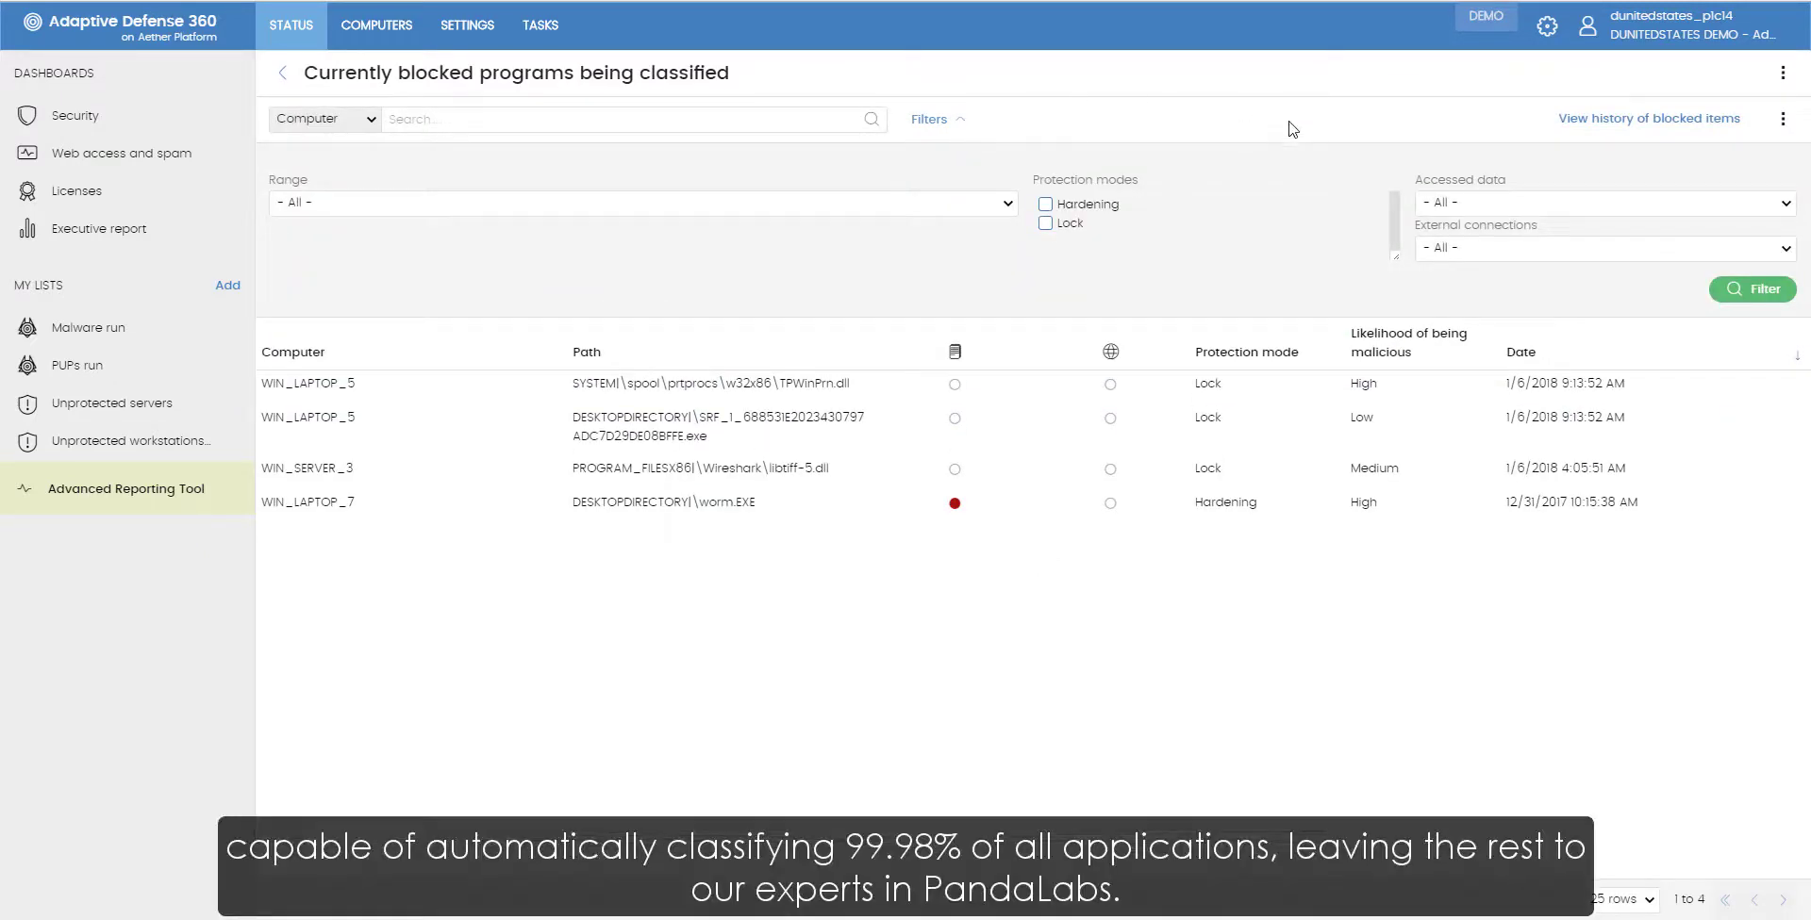
left_click(1490, 209)
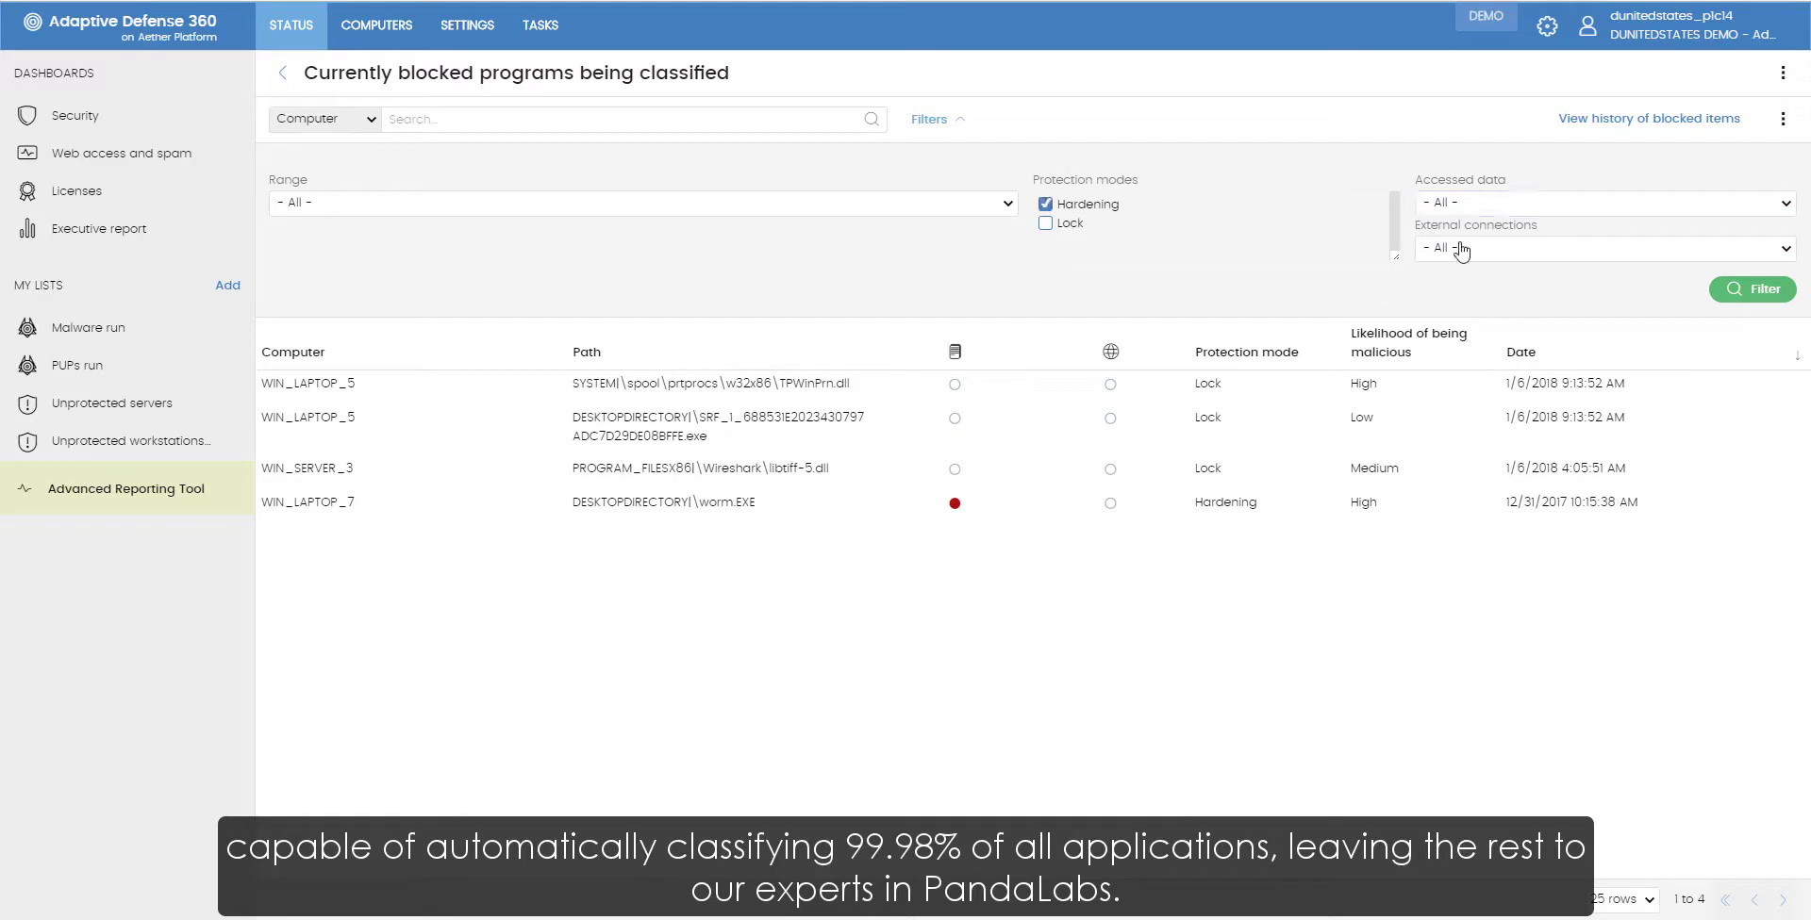
left_click(1463, 247)
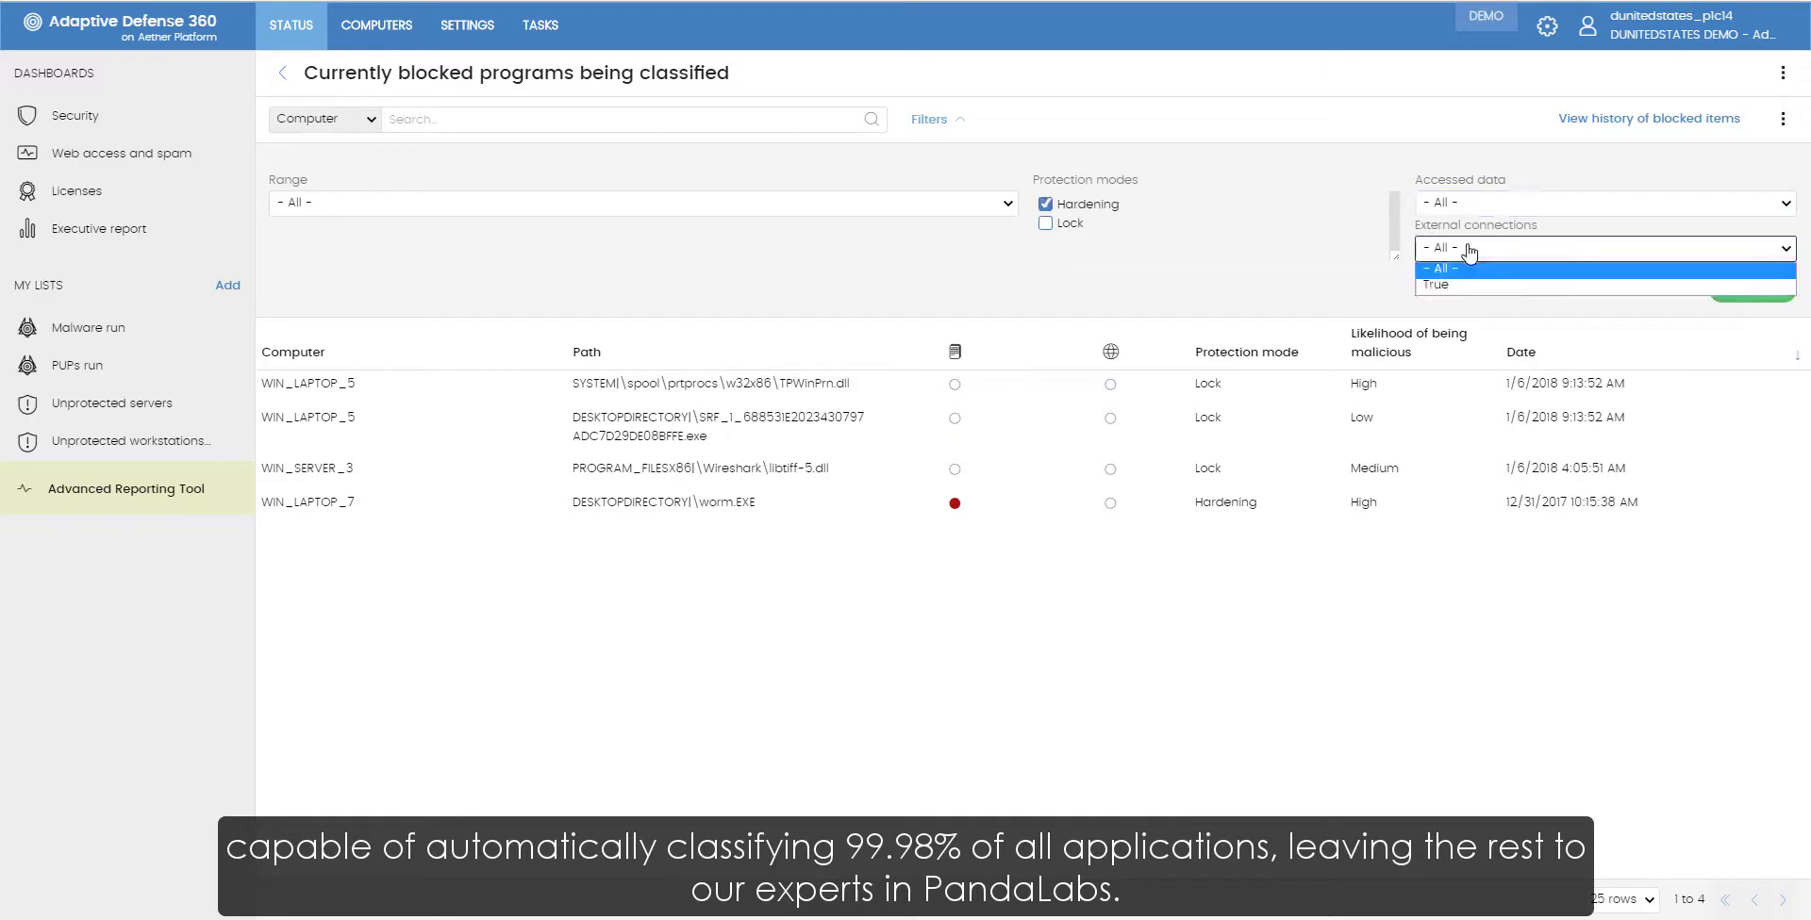
left_click(1282, 280)
left_click(1061, 210)
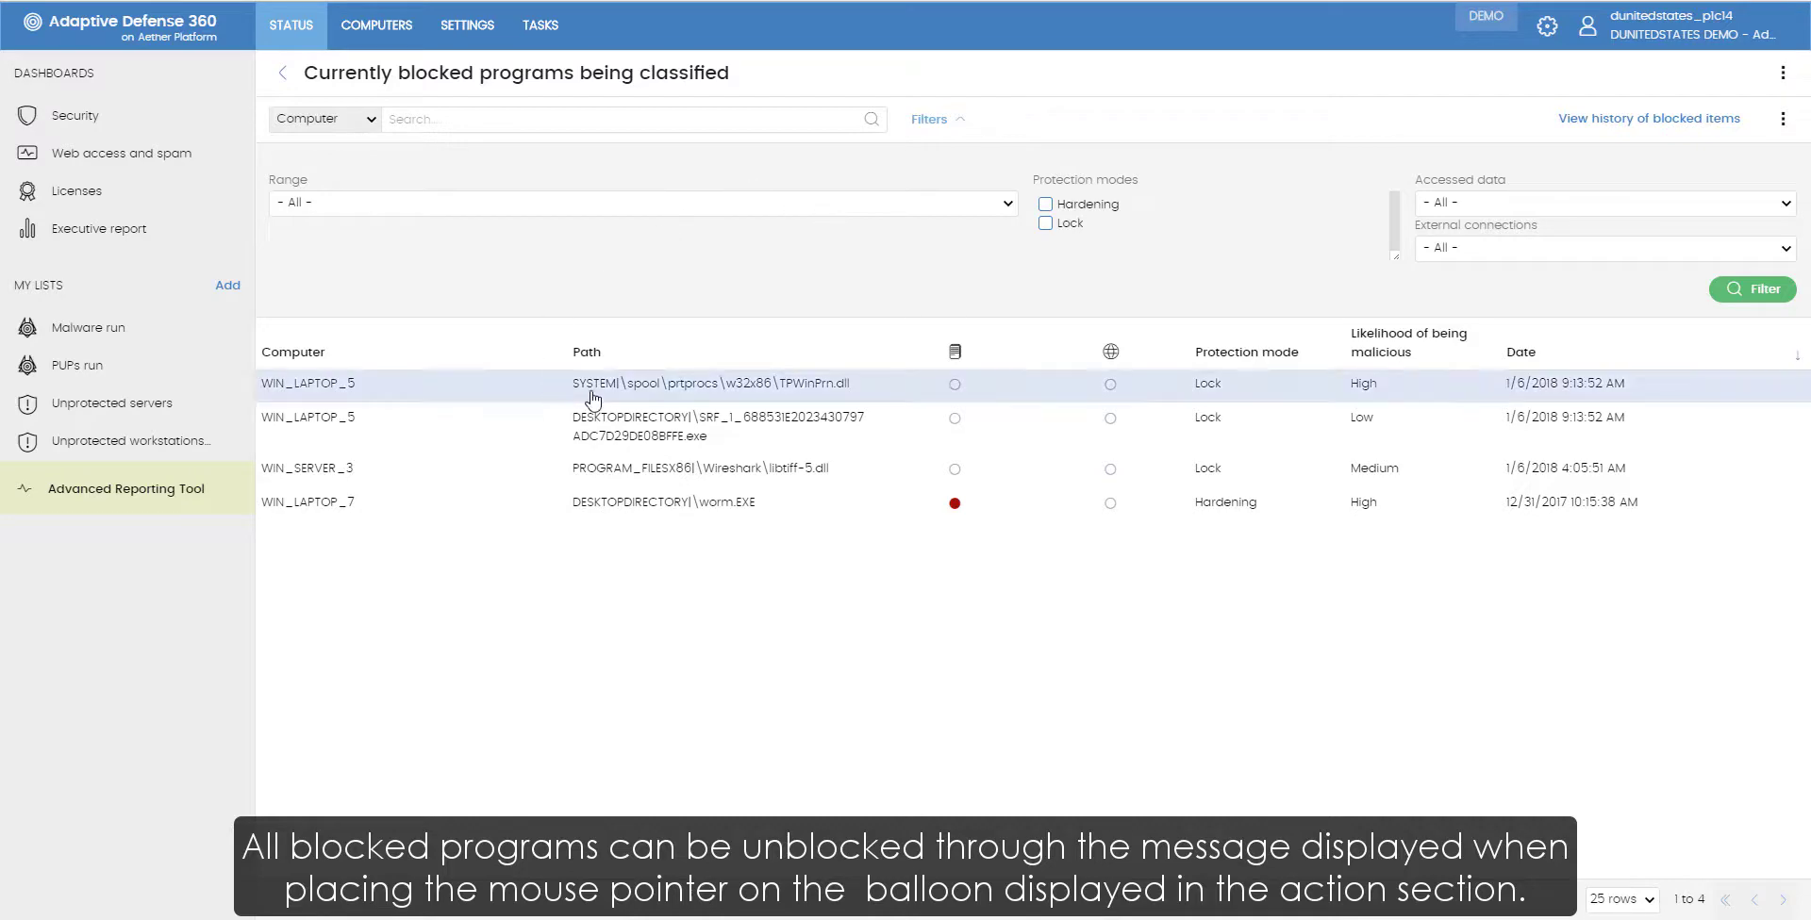
Step: Review the details of the blocked program TPWinPrn.dll
left_click(546, 383)
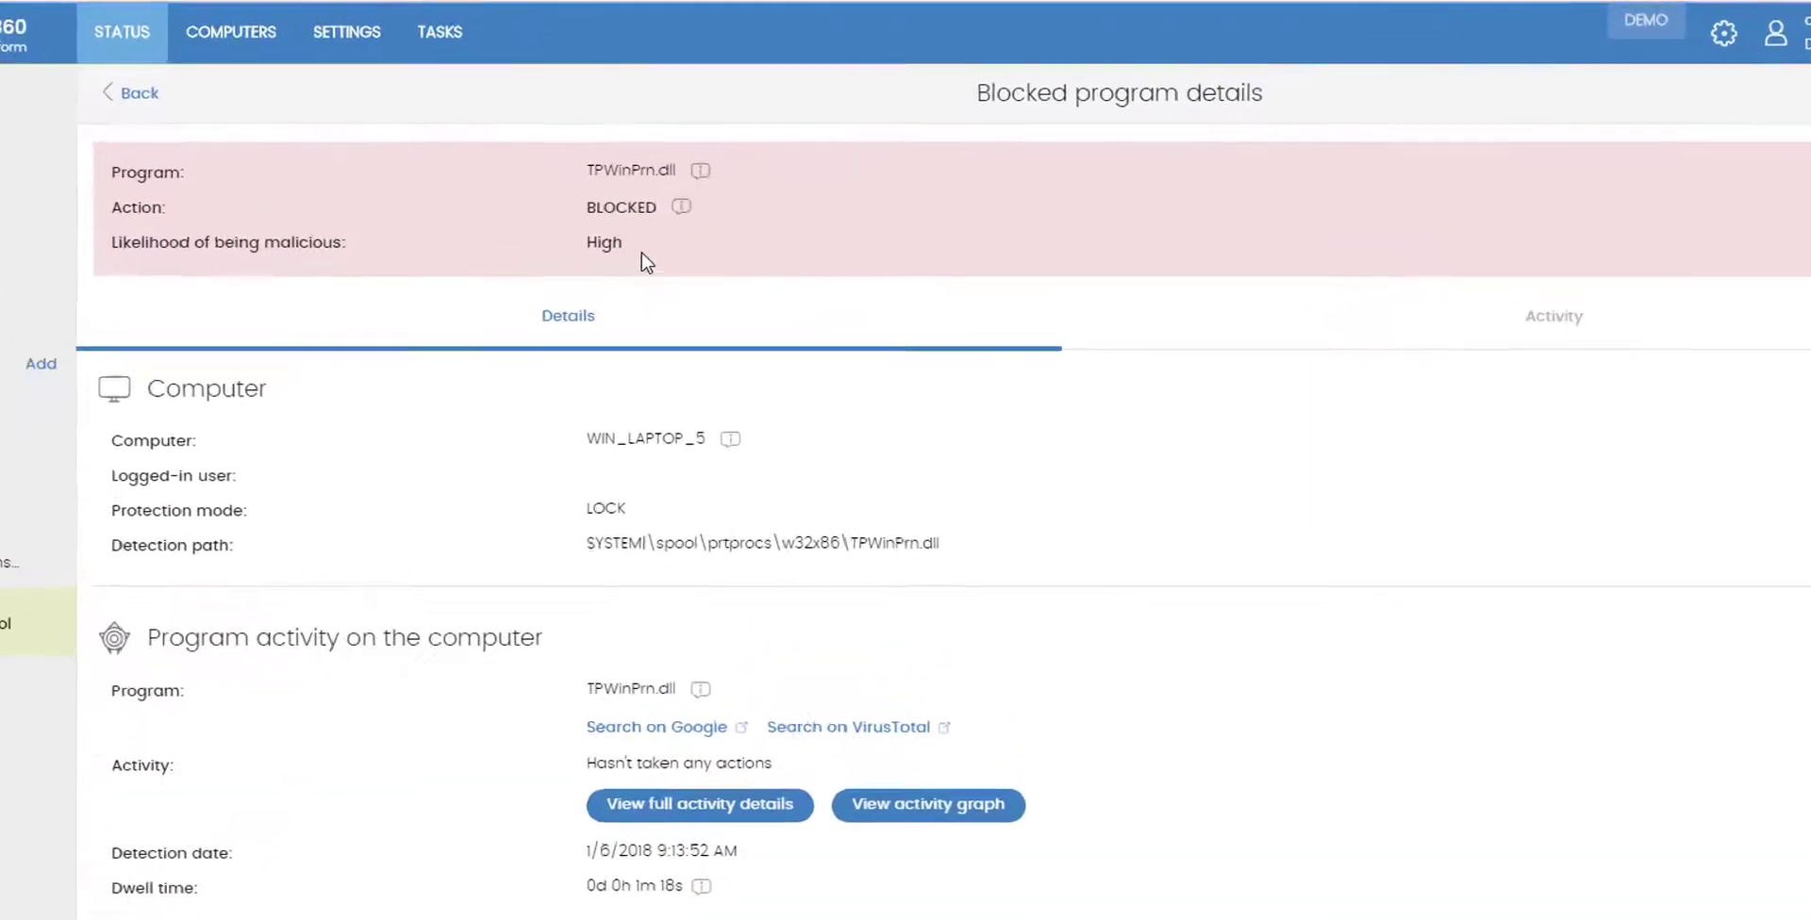
mouse_move(728, 166)
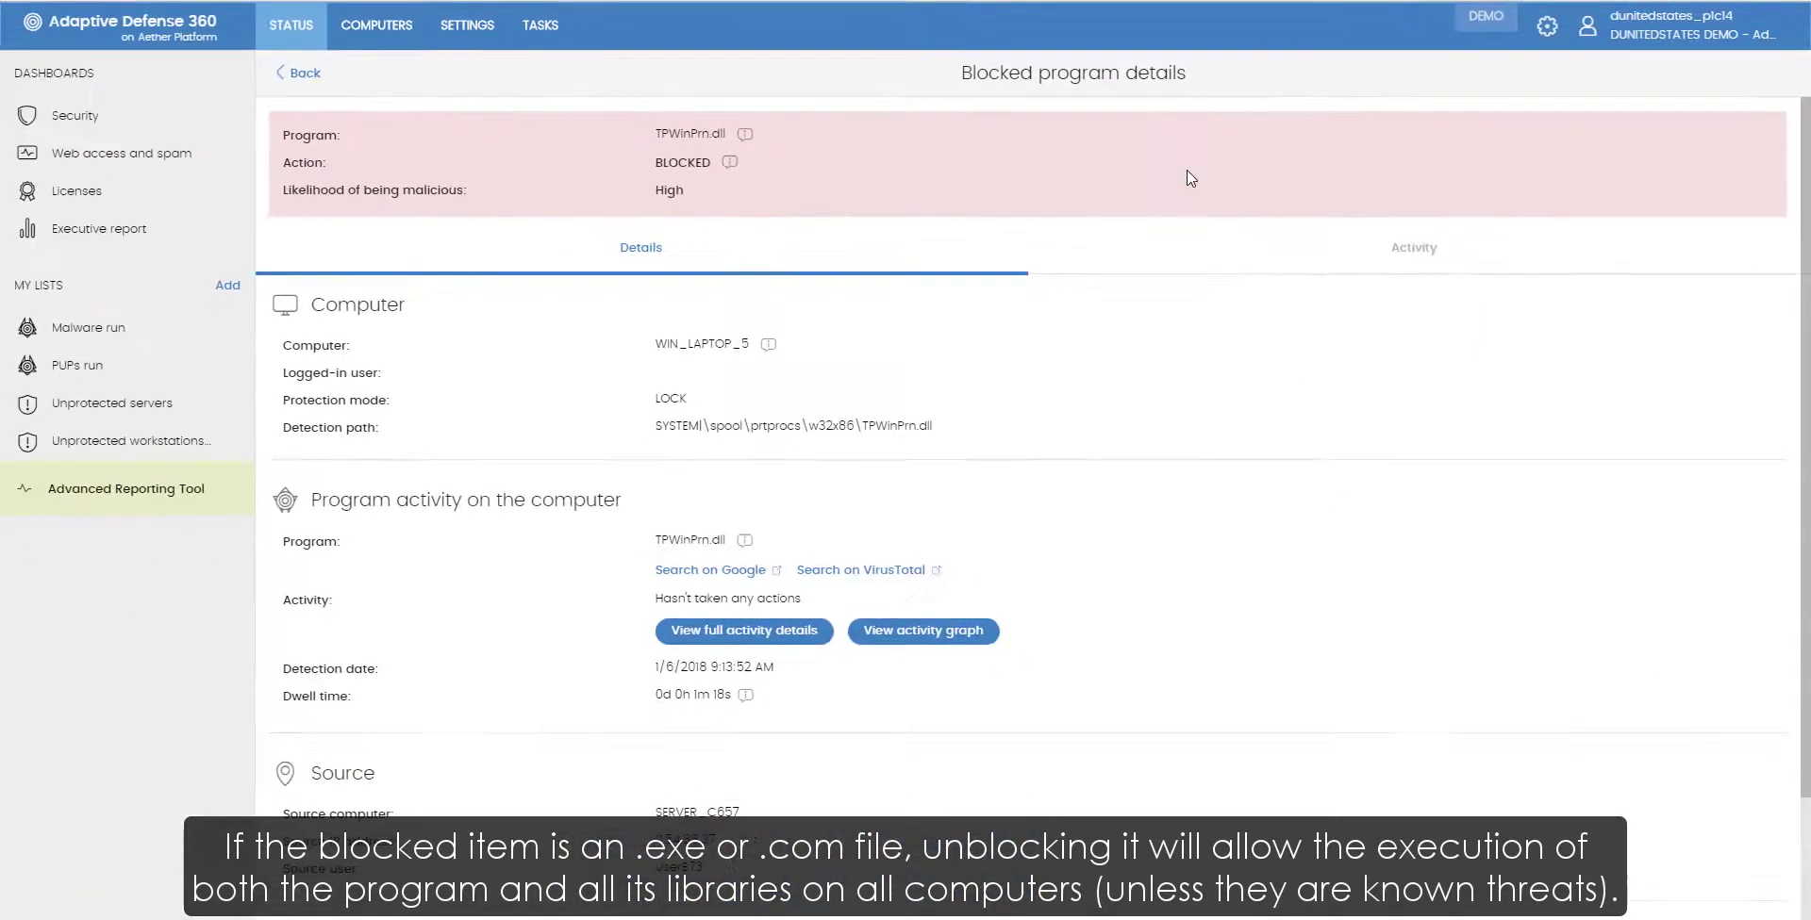
left_click(307, 80)
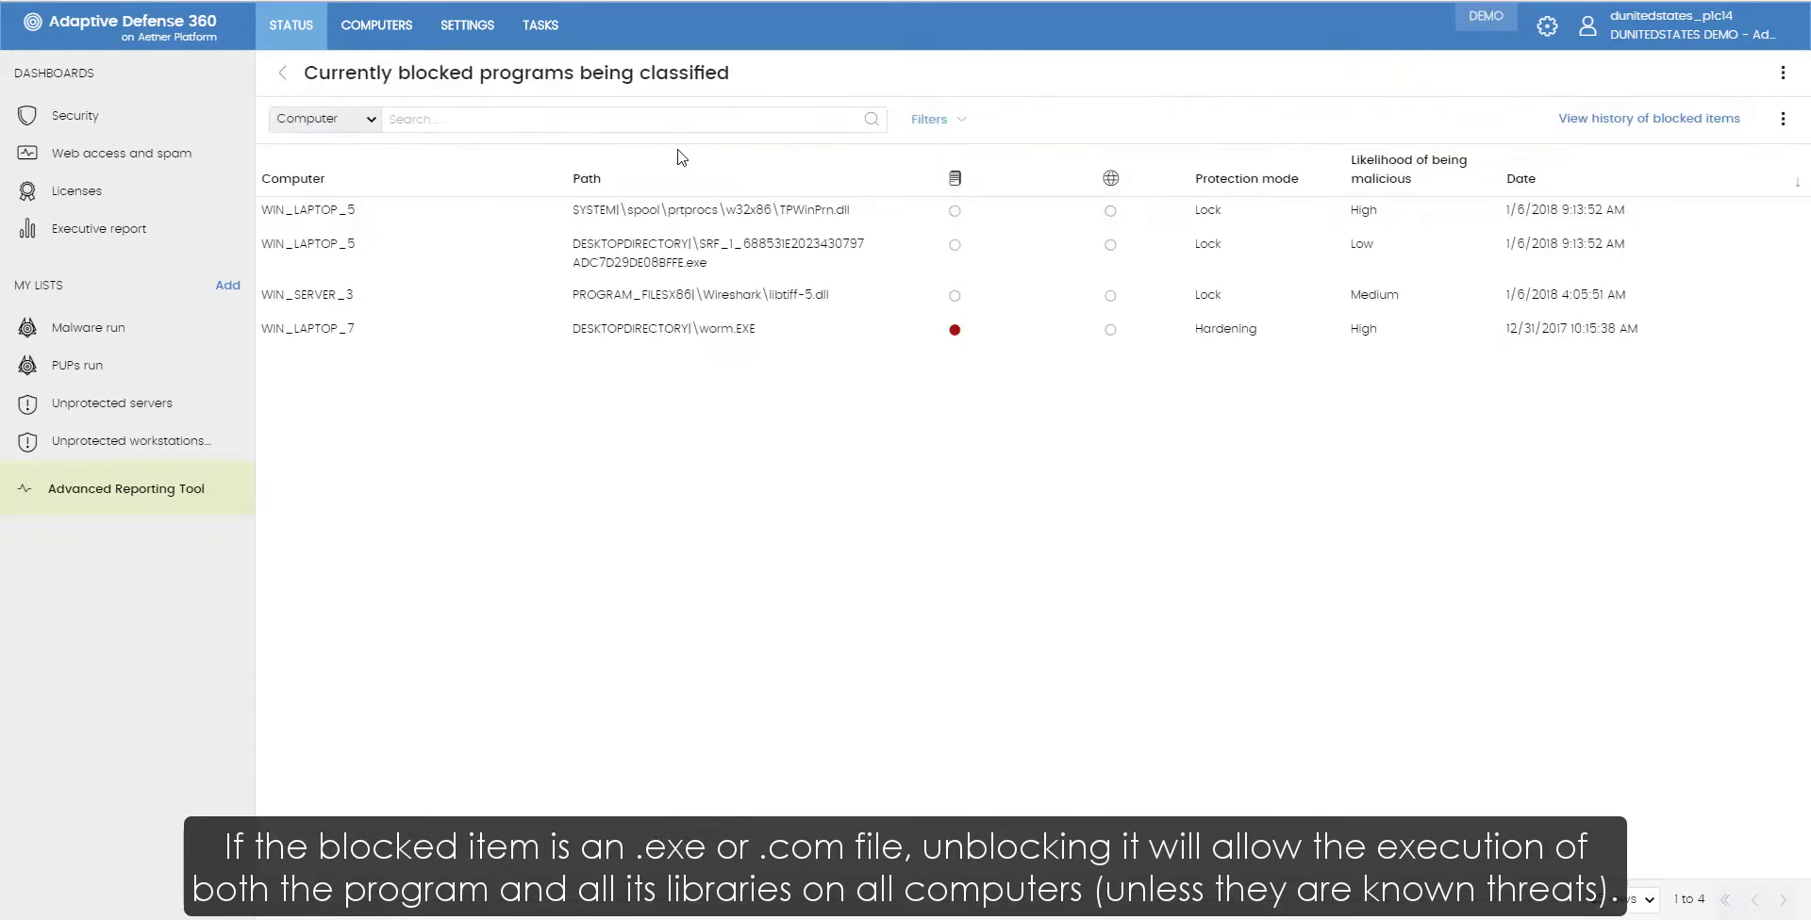
Step: Inspect the SRF_1 executable's unblock option and WIN_LAPTOP_5 info, then return to the dashboard
left_click(683, 257)
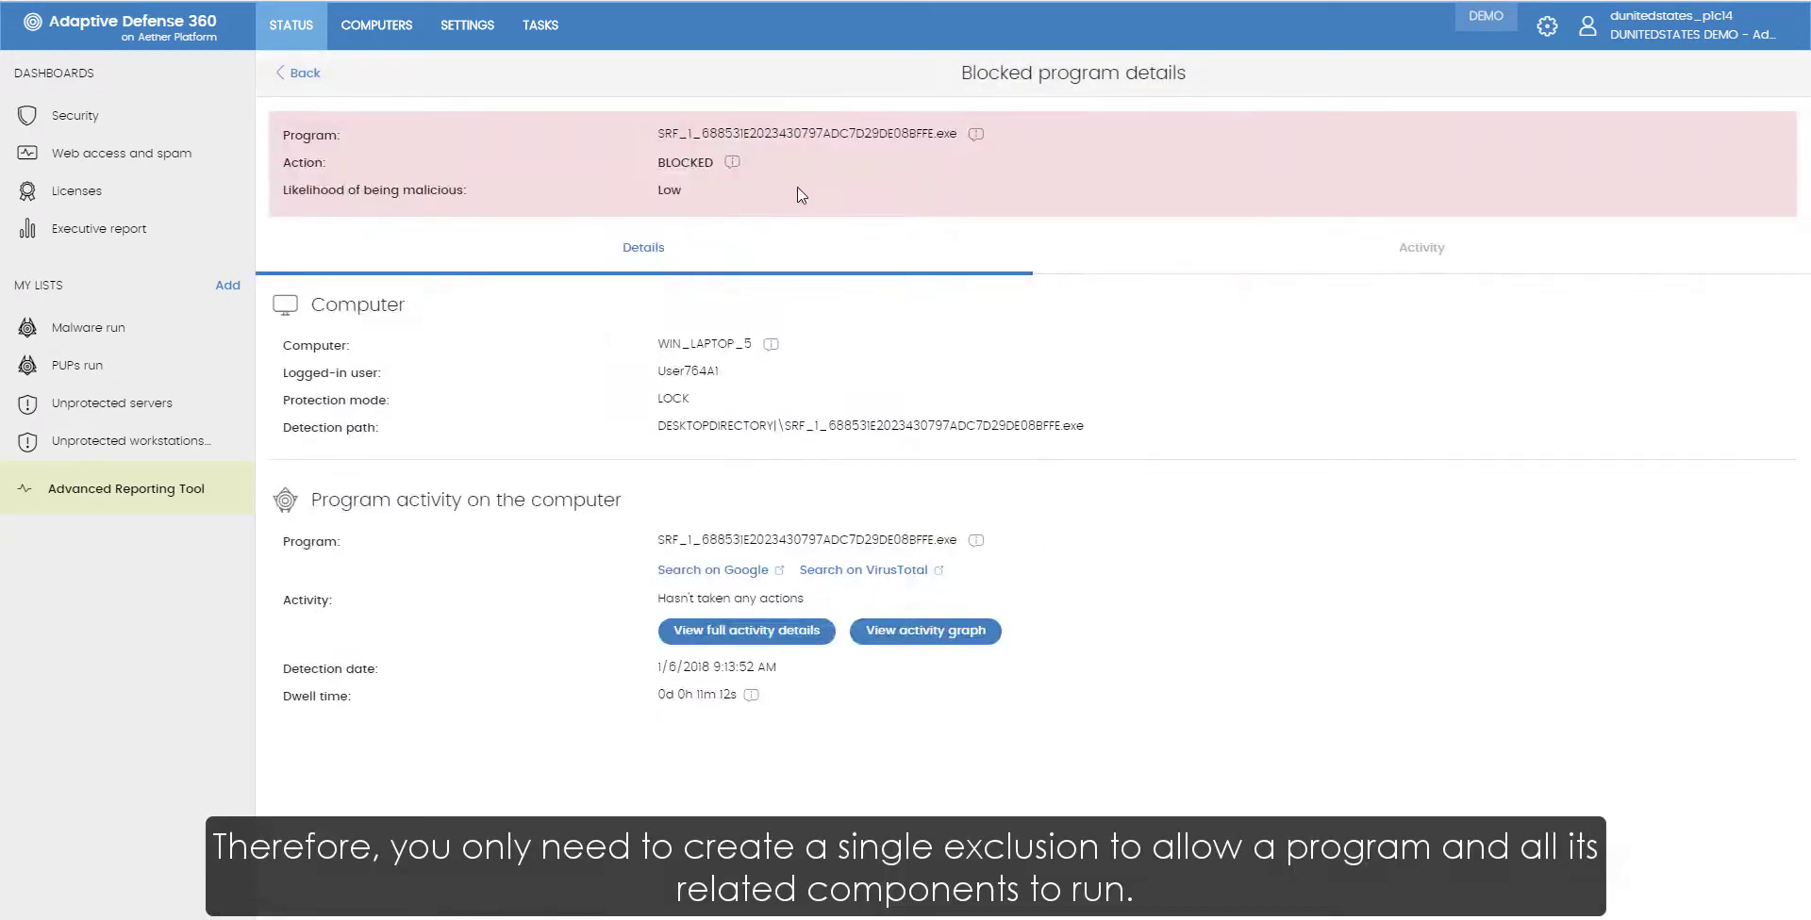
left_click(732, 165)
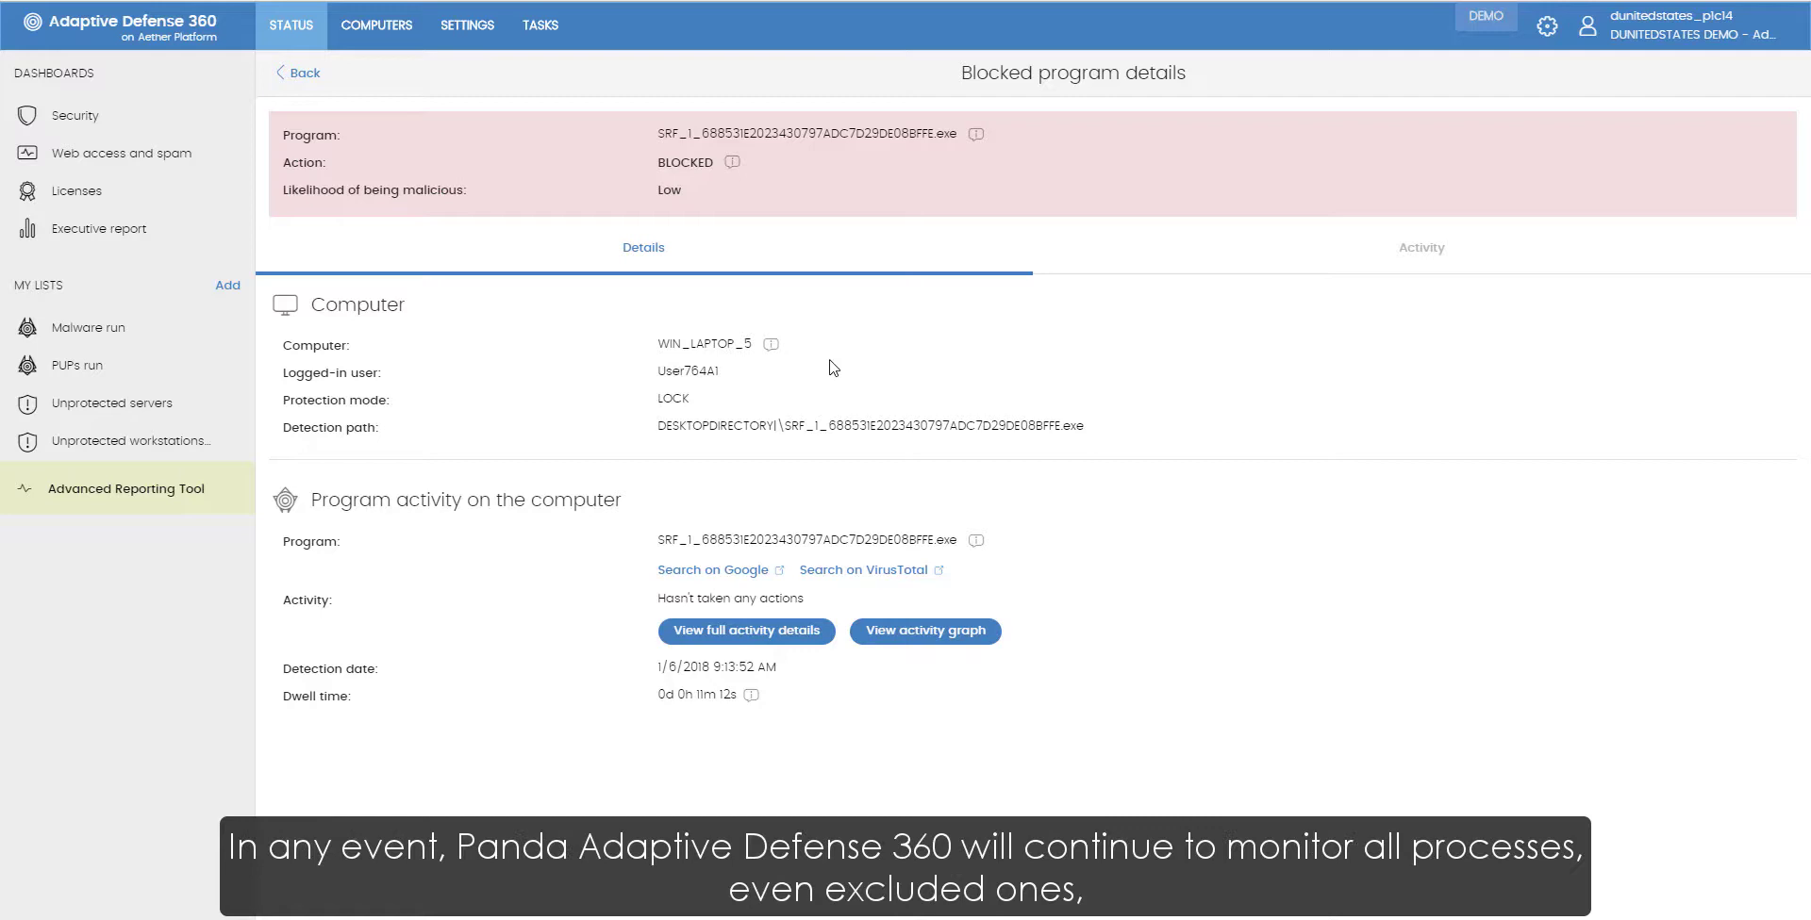
left_click(771, 345)
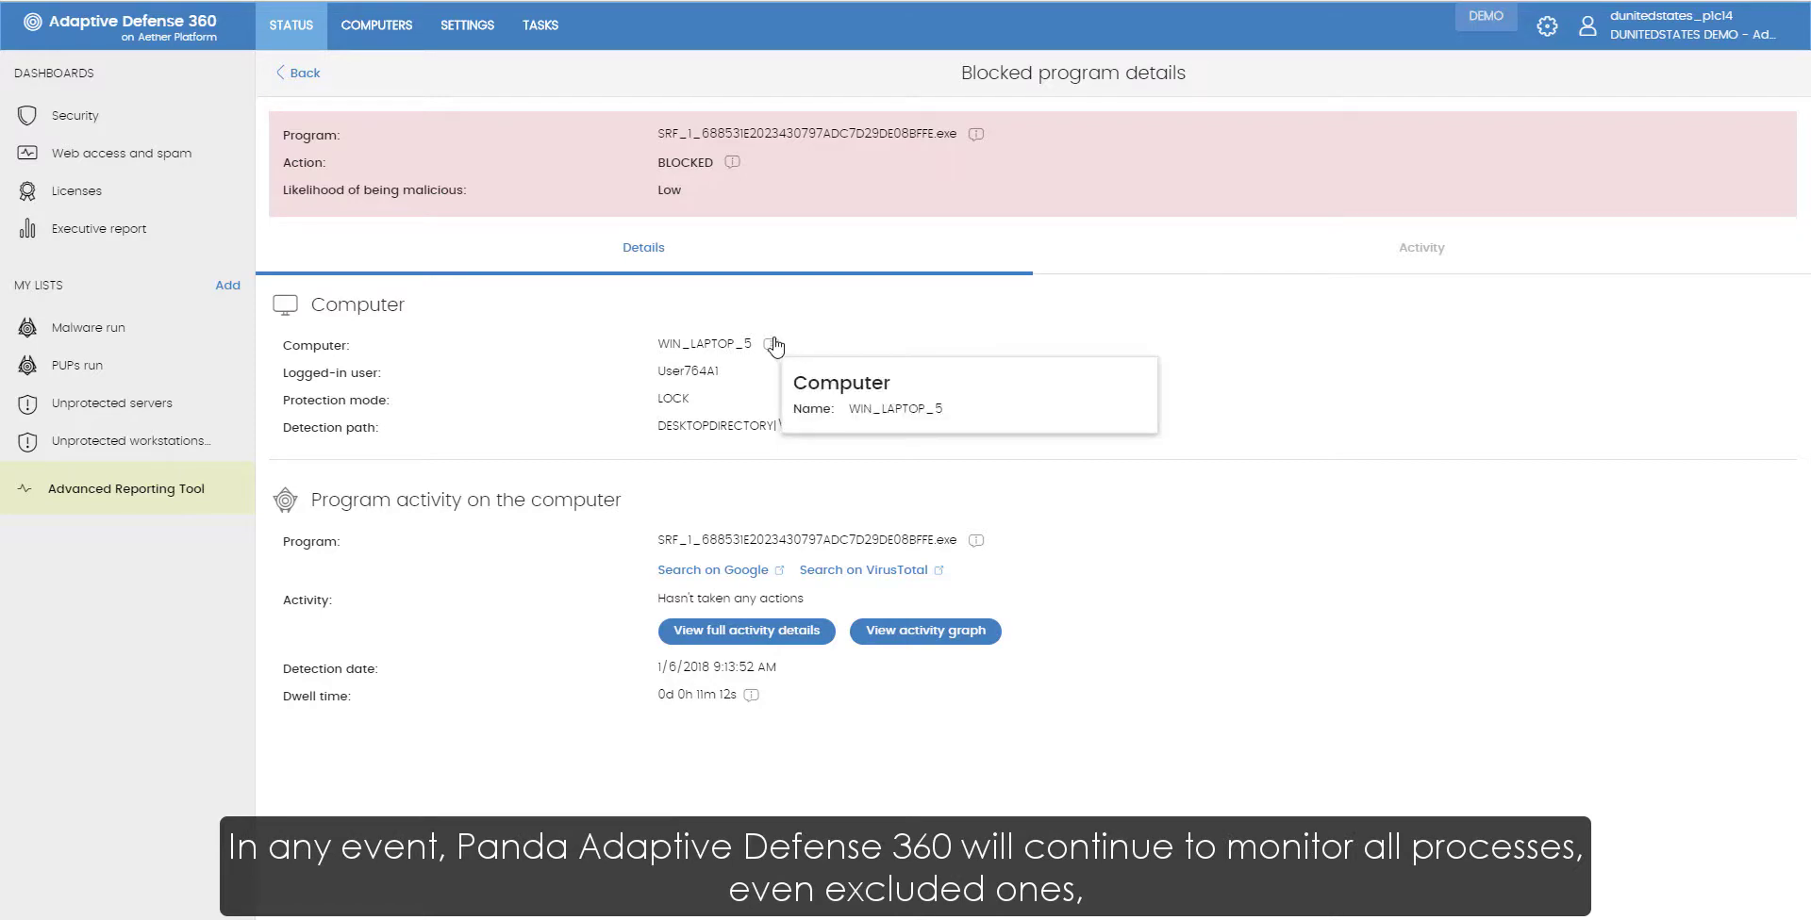
mouse_move(982, 141)
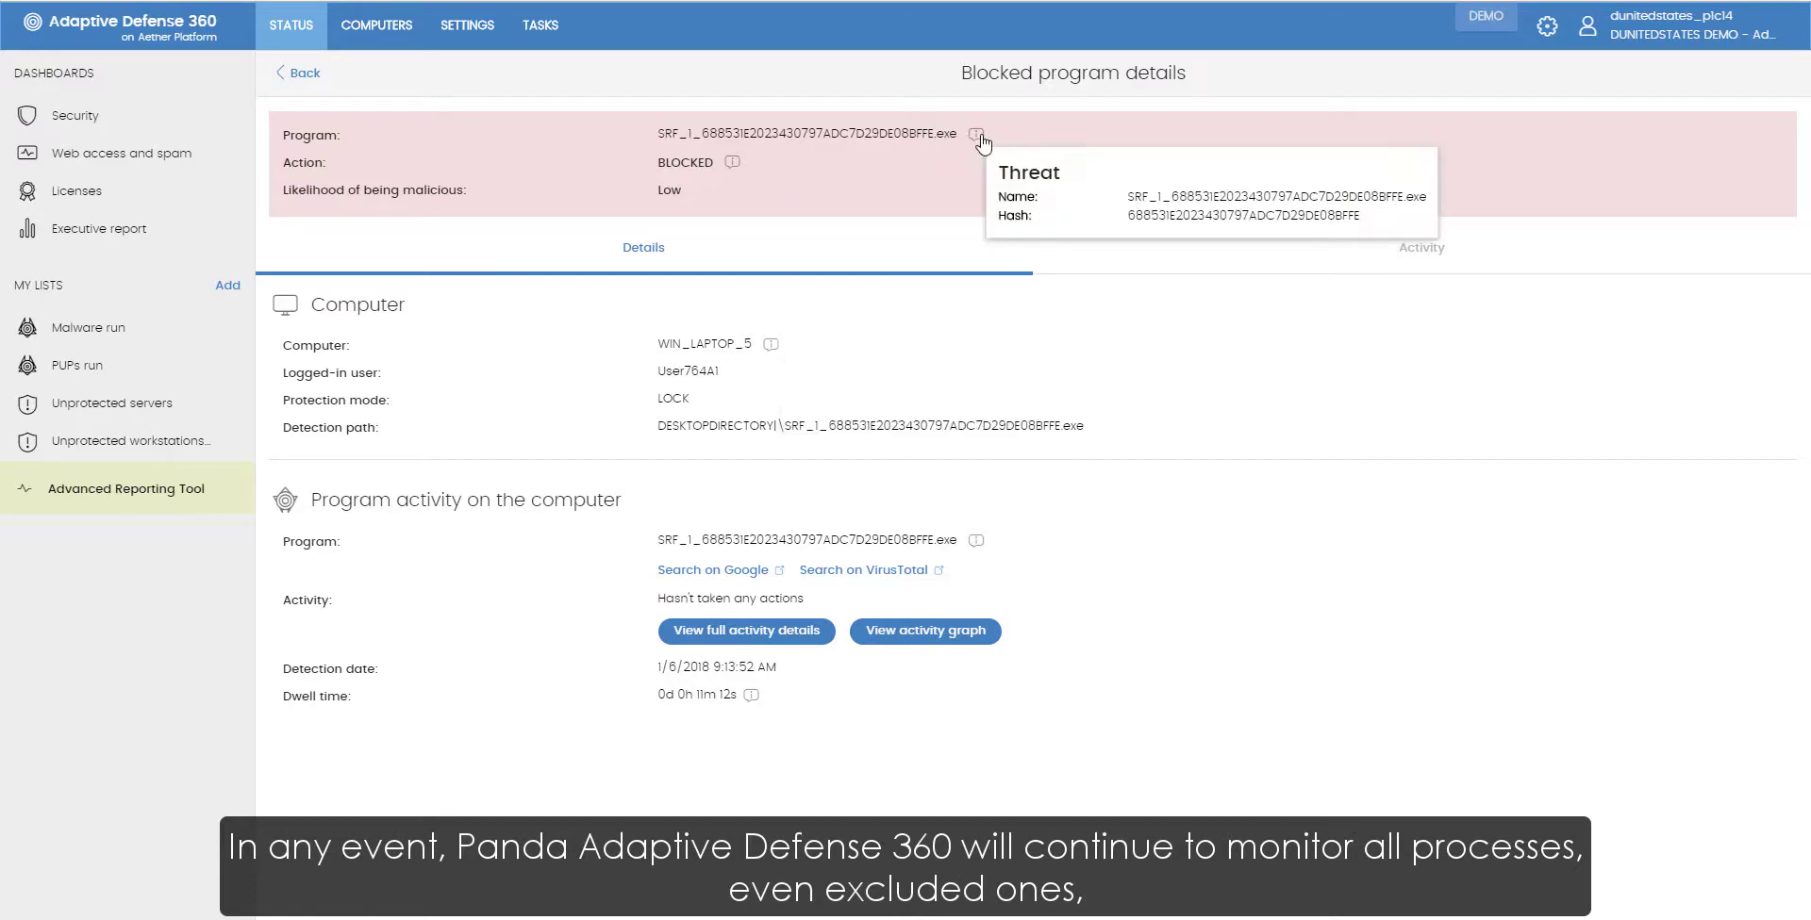
left_click(299, 76)
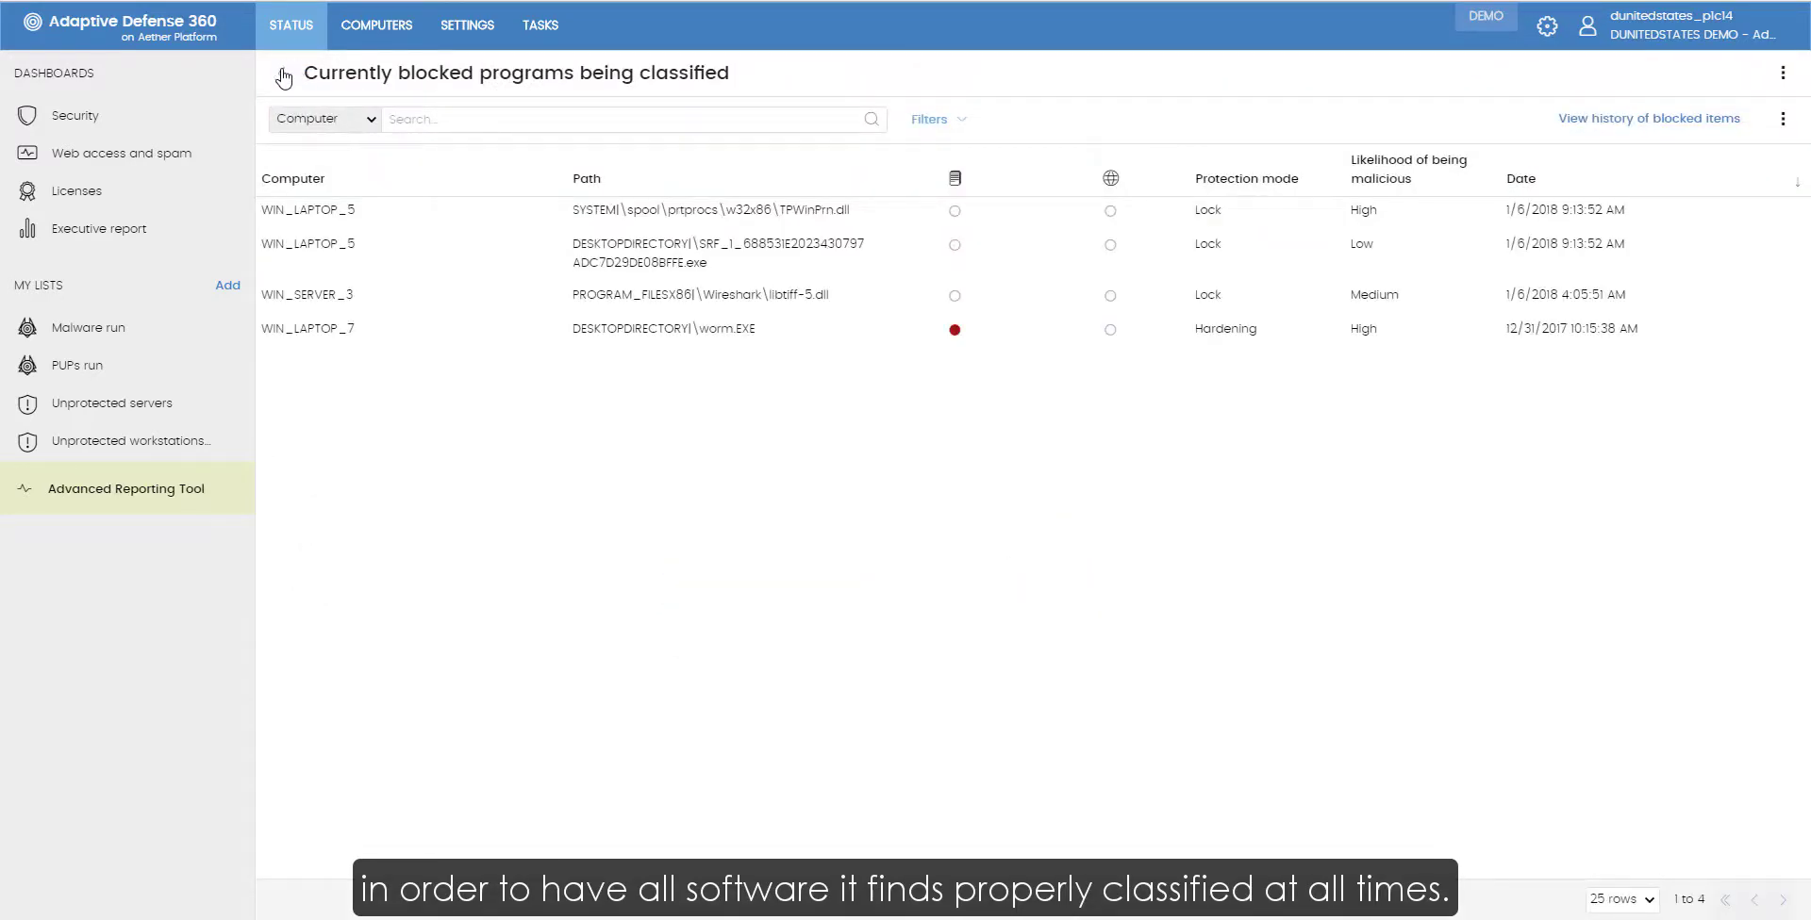
left_click(283, 75)
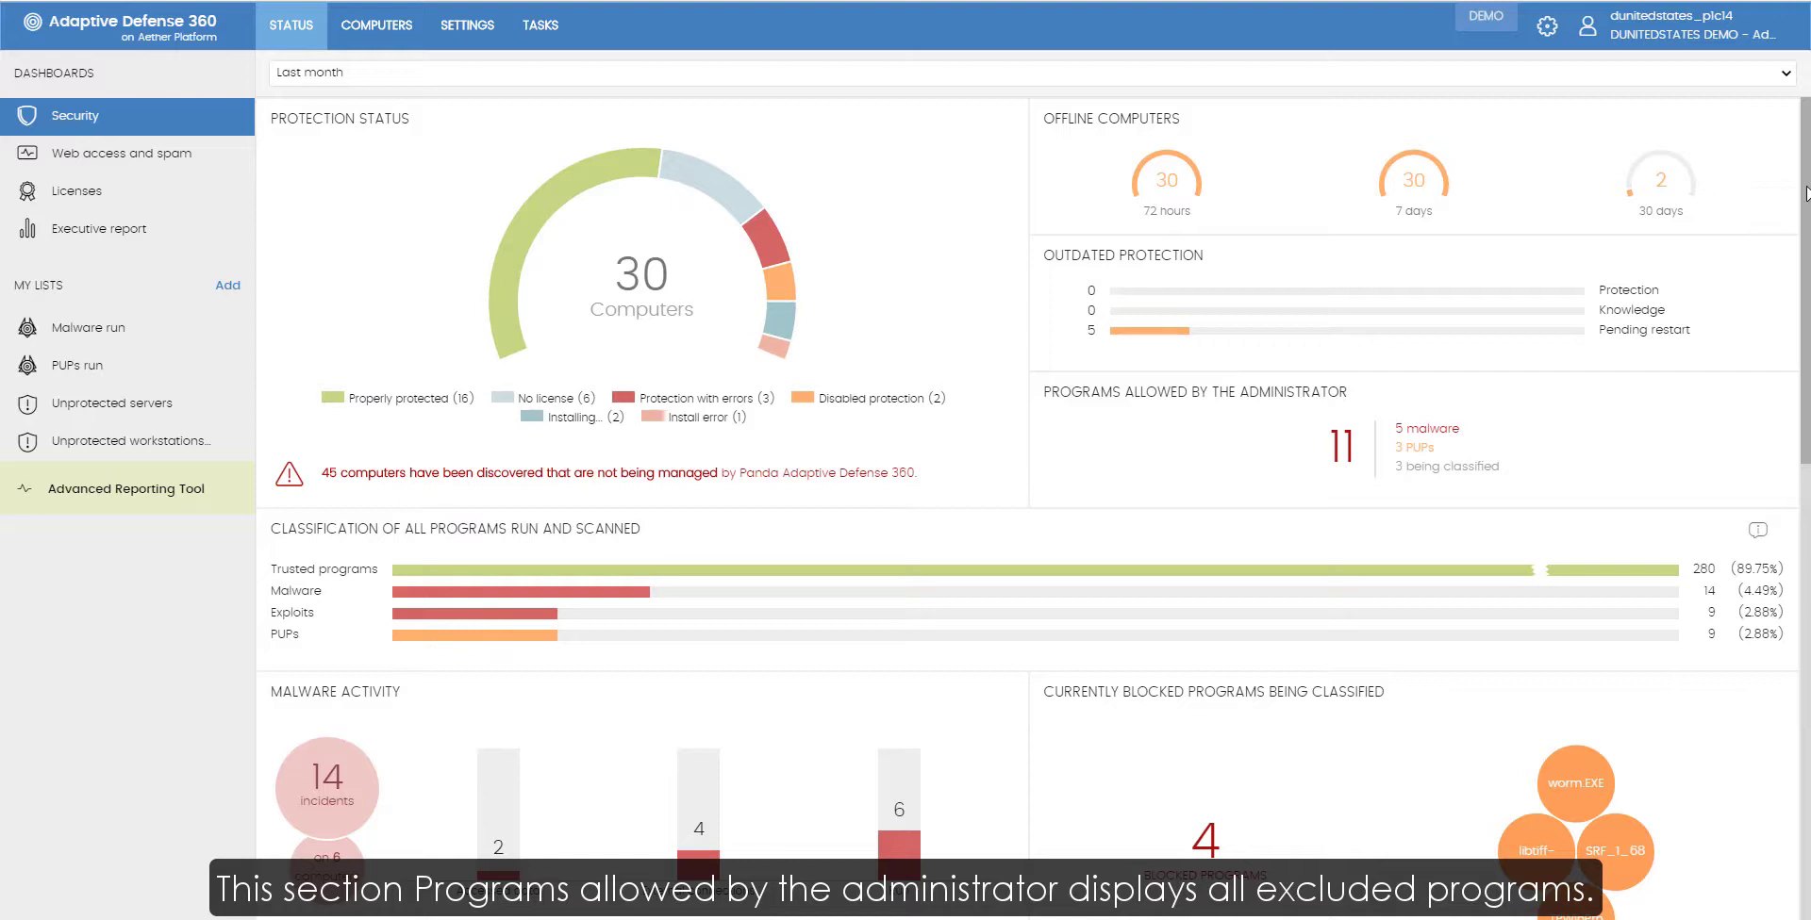
Step: Check the 11 administrator-allowed programs, then list last year's antivirus Phishing detections
scroll(1756, 269, "down", 1)
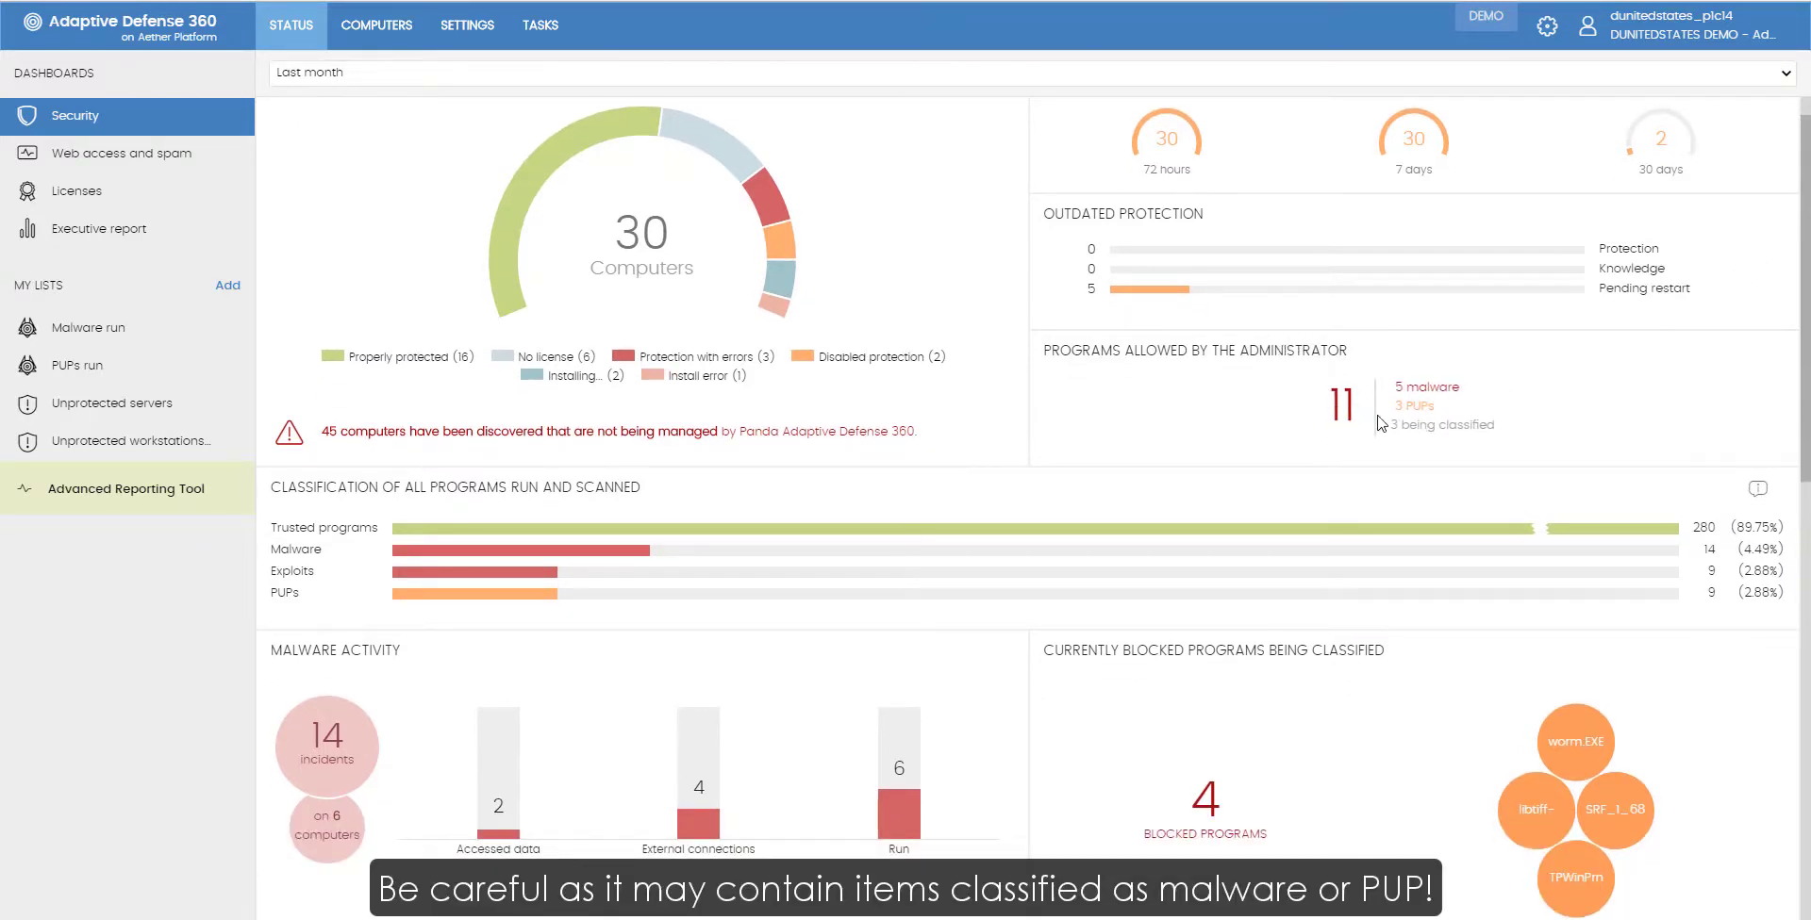
left_click(1343, 404)
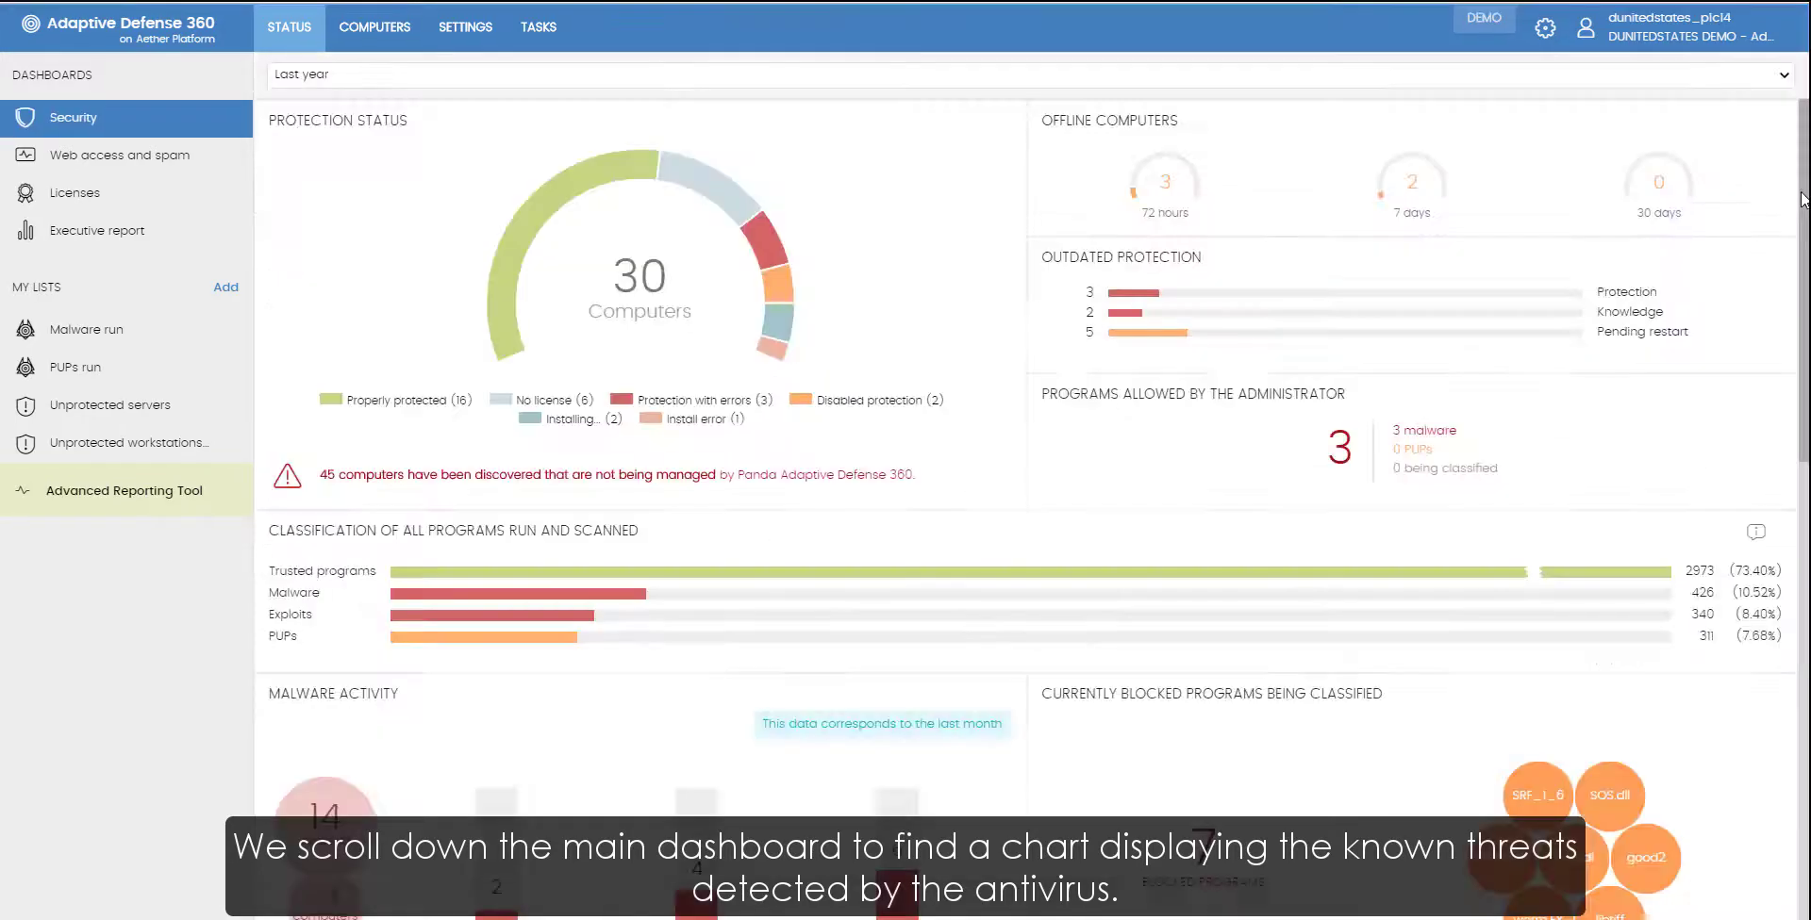
scroll(1033, 509, "down", 2)
left_click_drag(1807, 298, 1807, 731)
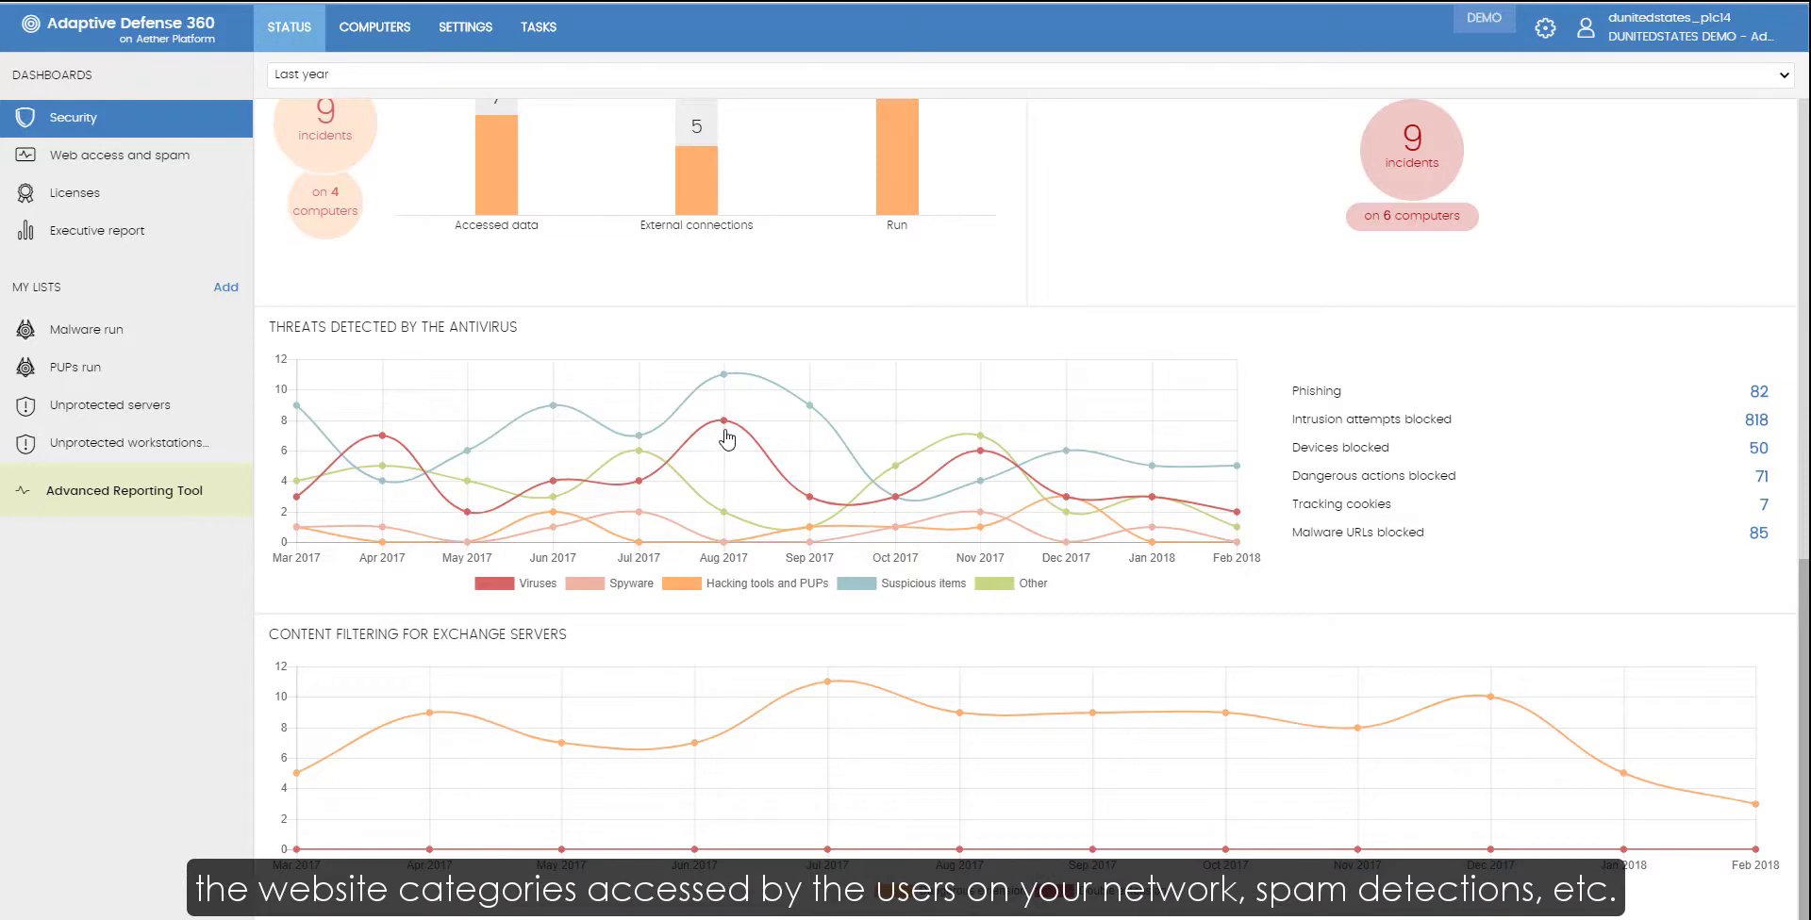
mouse_move(724, 426)
mouse_move(811, 413)
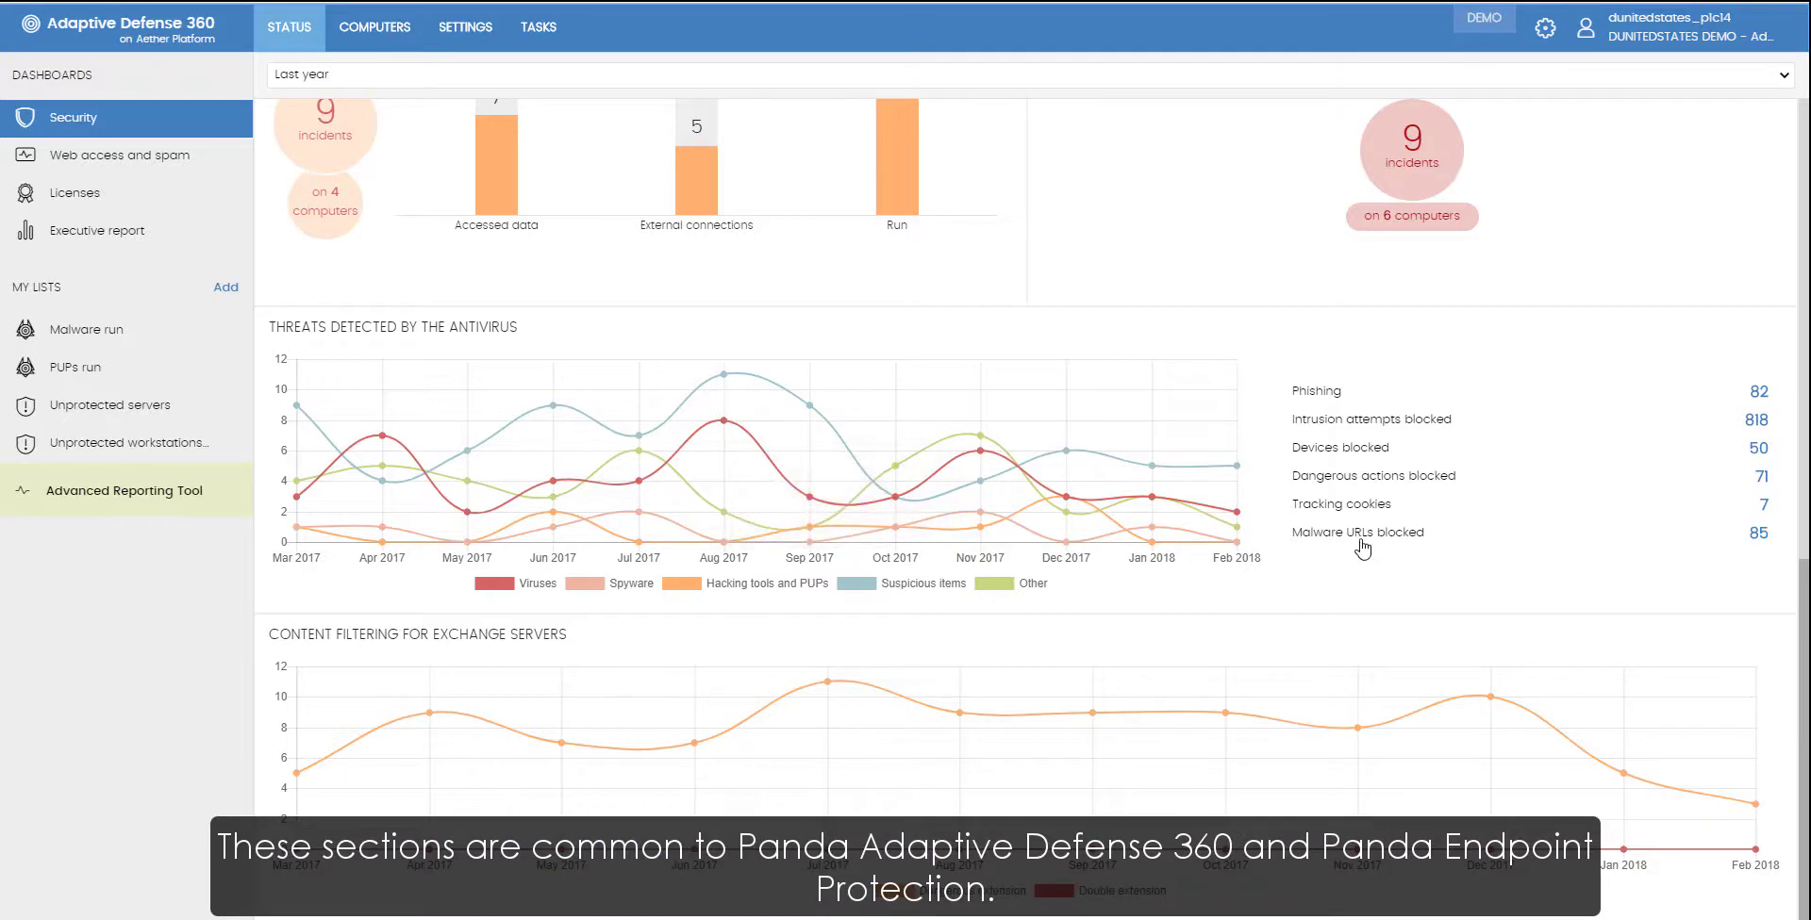
left_click(1309, 394)
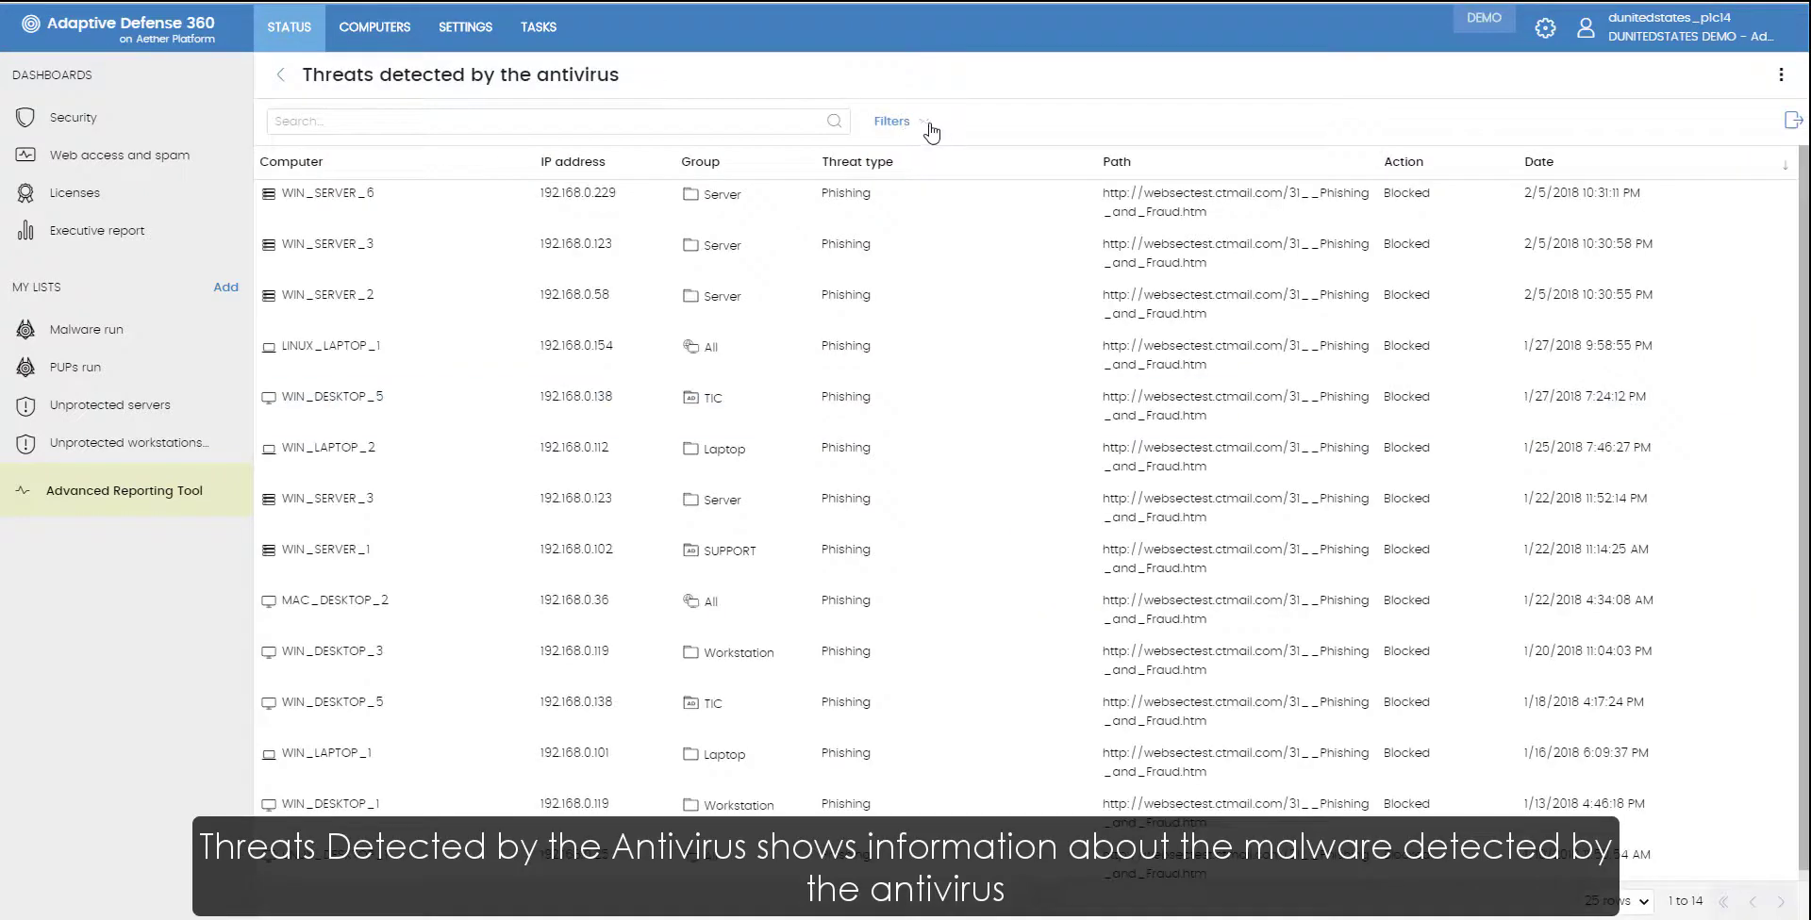
Step: Review the Threat type, Range and Computer type filters, keeping Phishing, Last month and all types
left_click(930, 130)
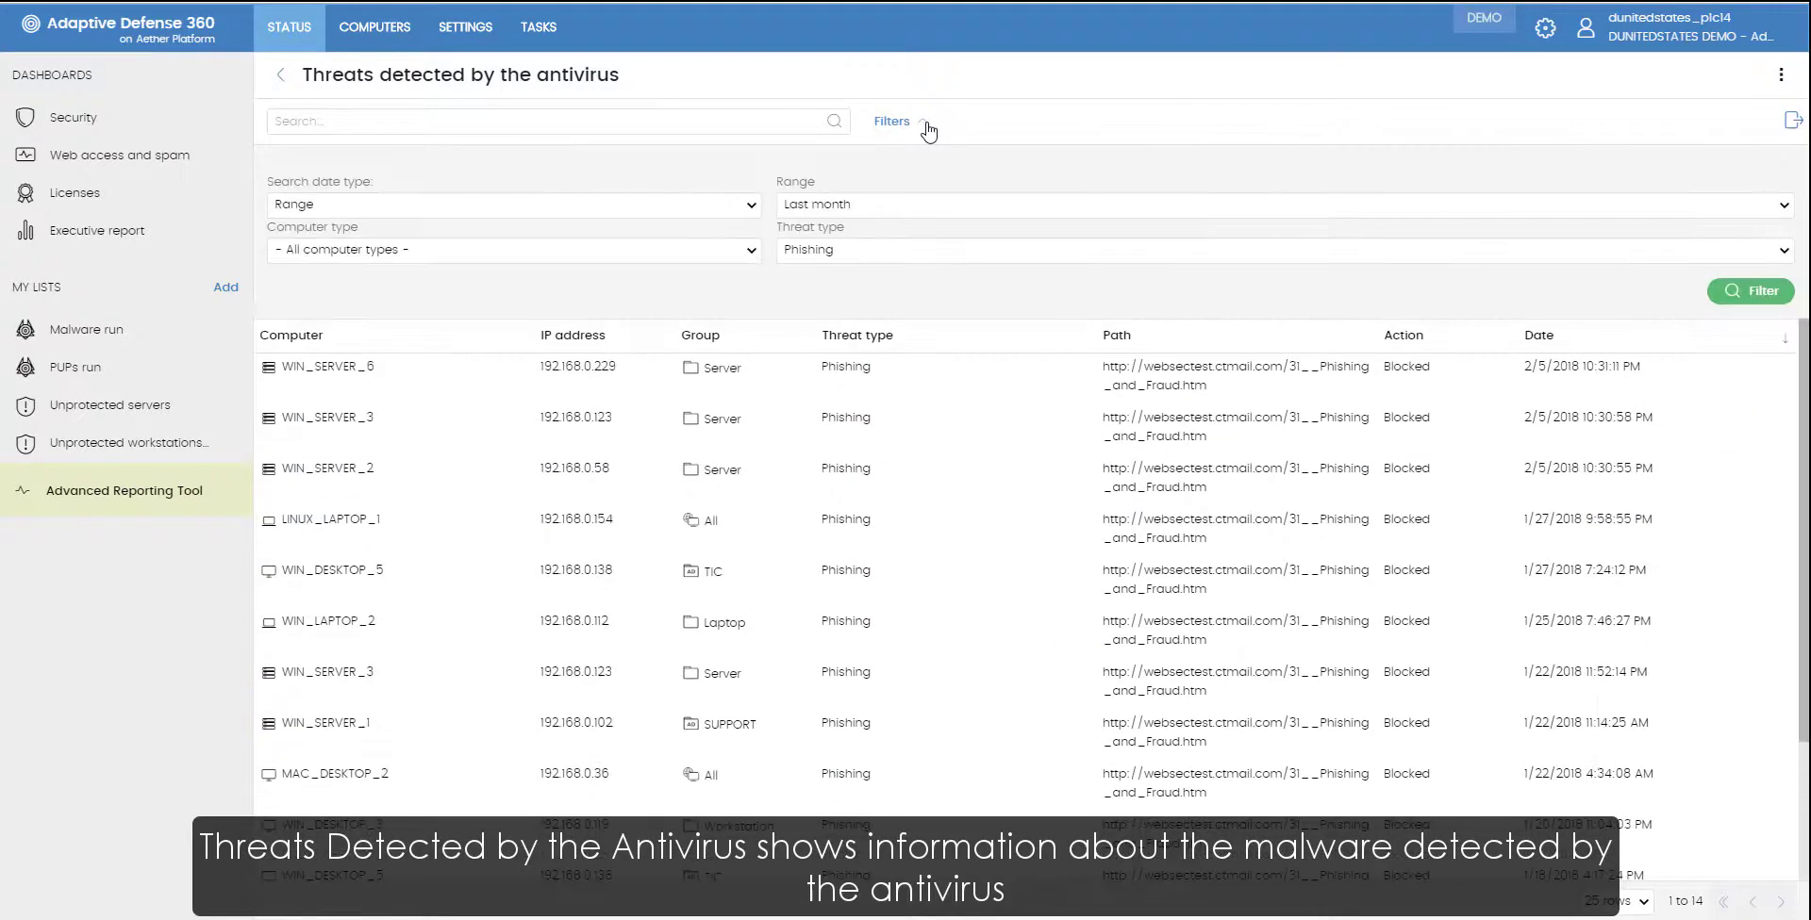
left_click(879, 253)
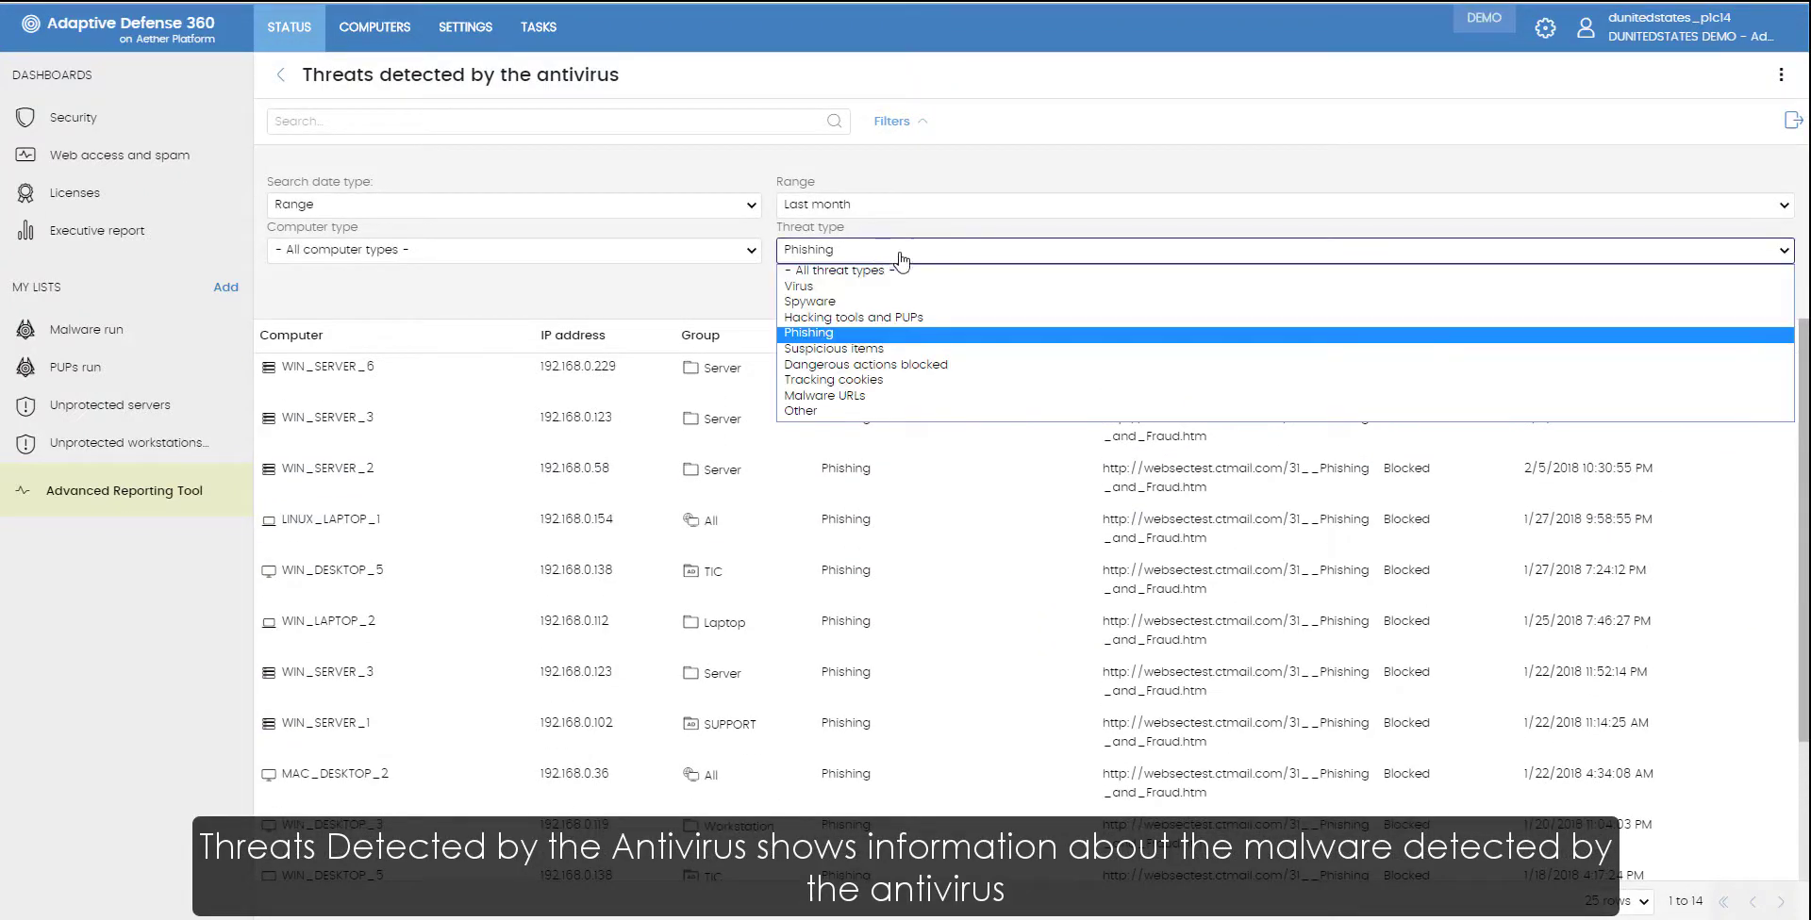
left_click(930, 203)
left_click(710, 292)
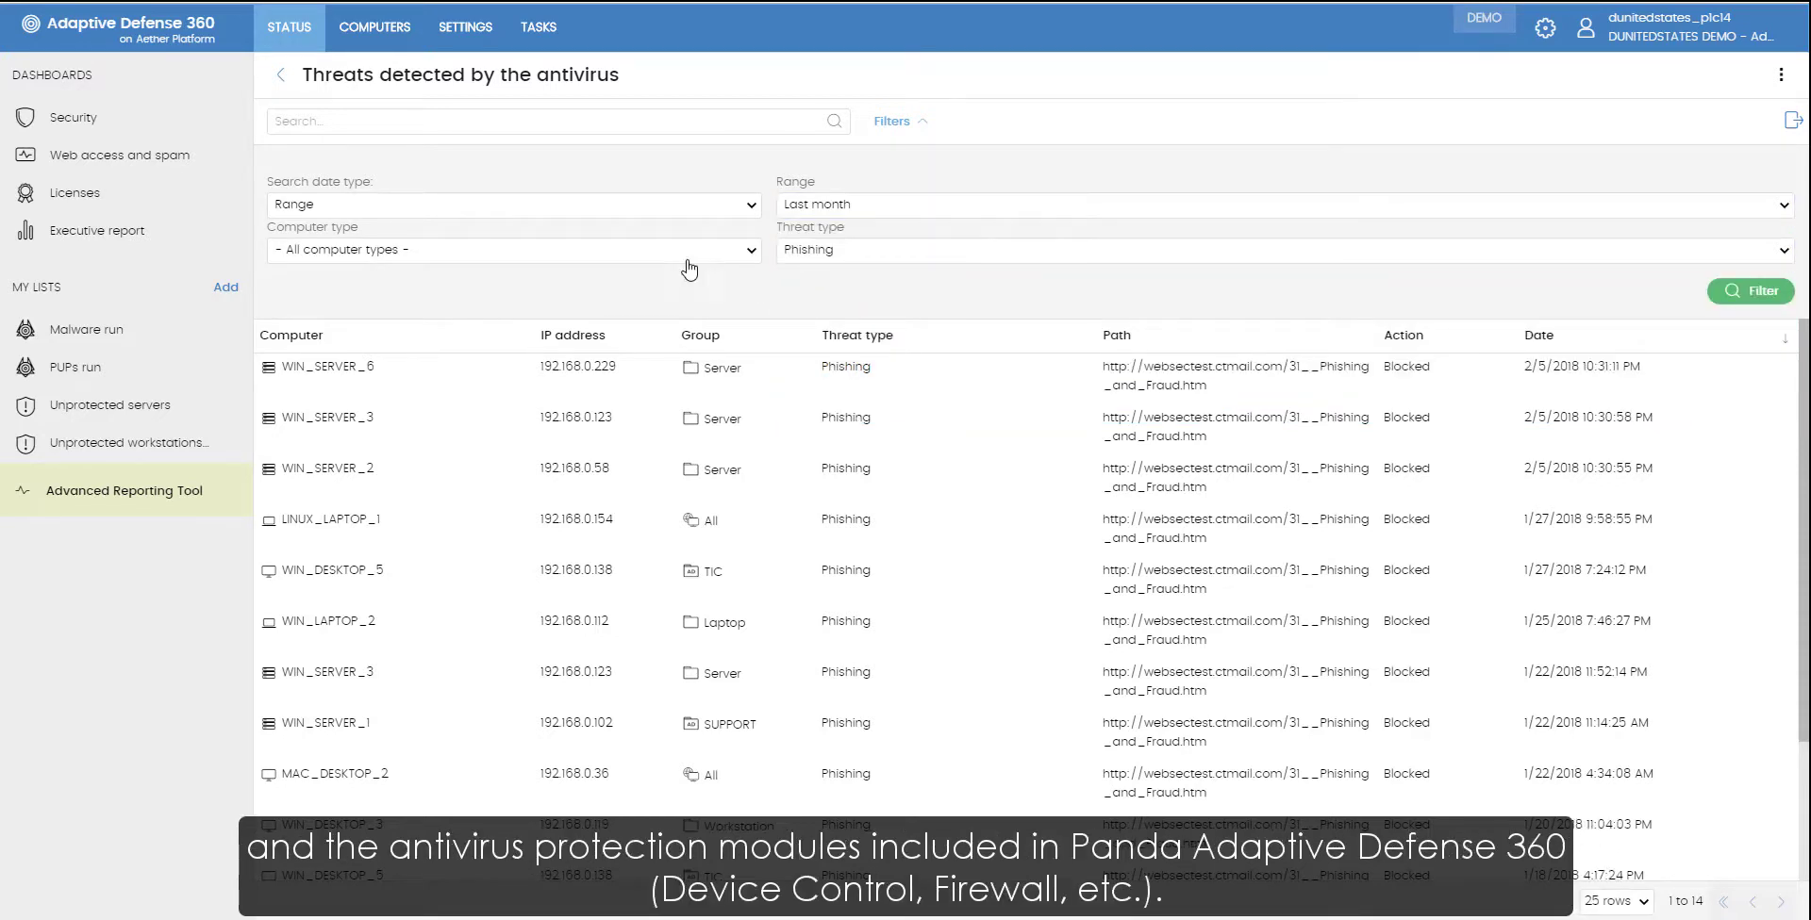
left_click(684, 252)
left_click(902, 306)
scroll(902, 306, "down", 1)
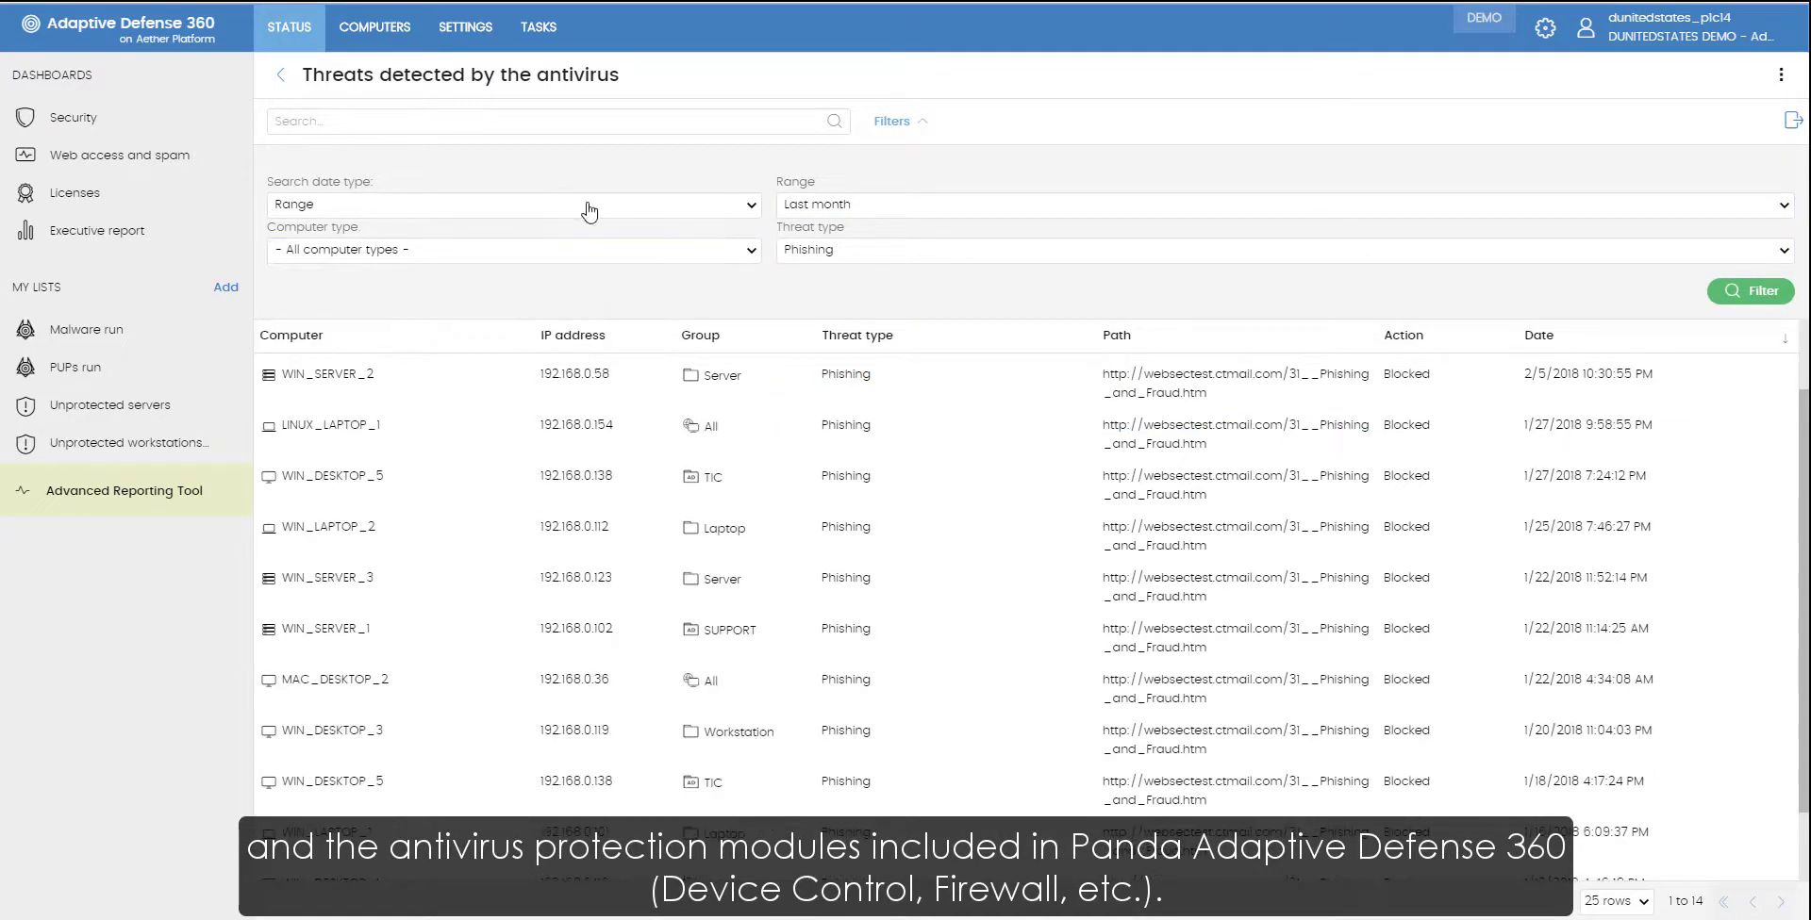
Step: Return to the Security dashboard and review the monthly Exchange content-filtering chart values
left_click(280, 79)
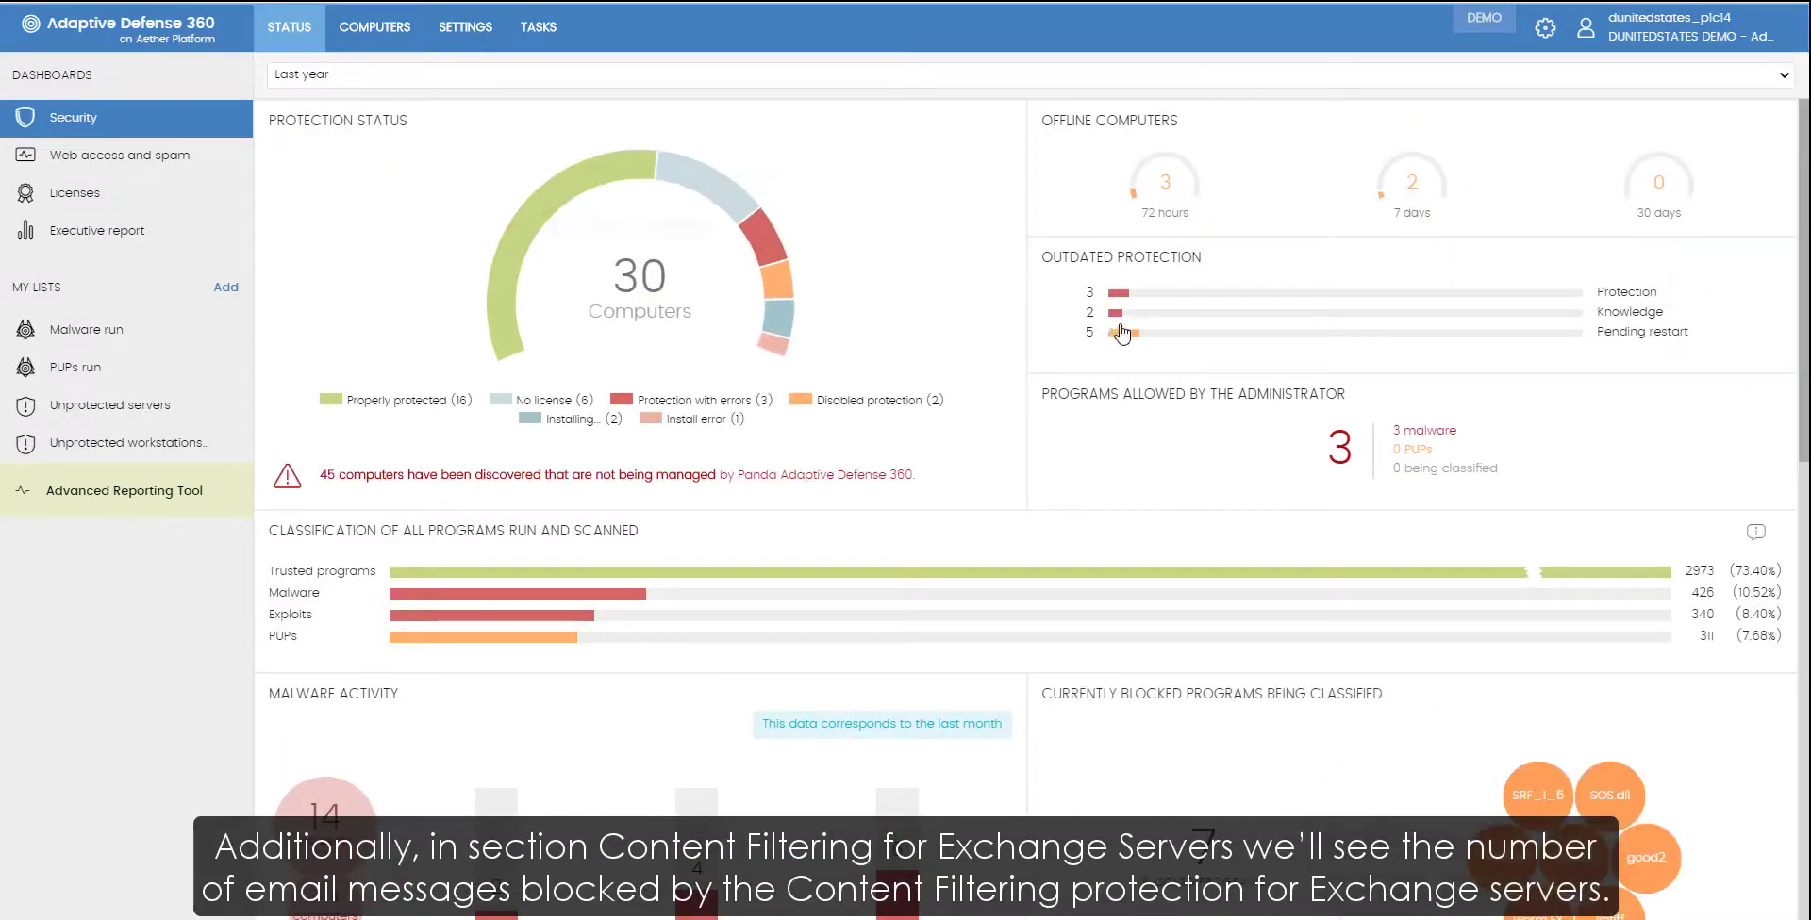
scroll(1806, 768, "down", 10)
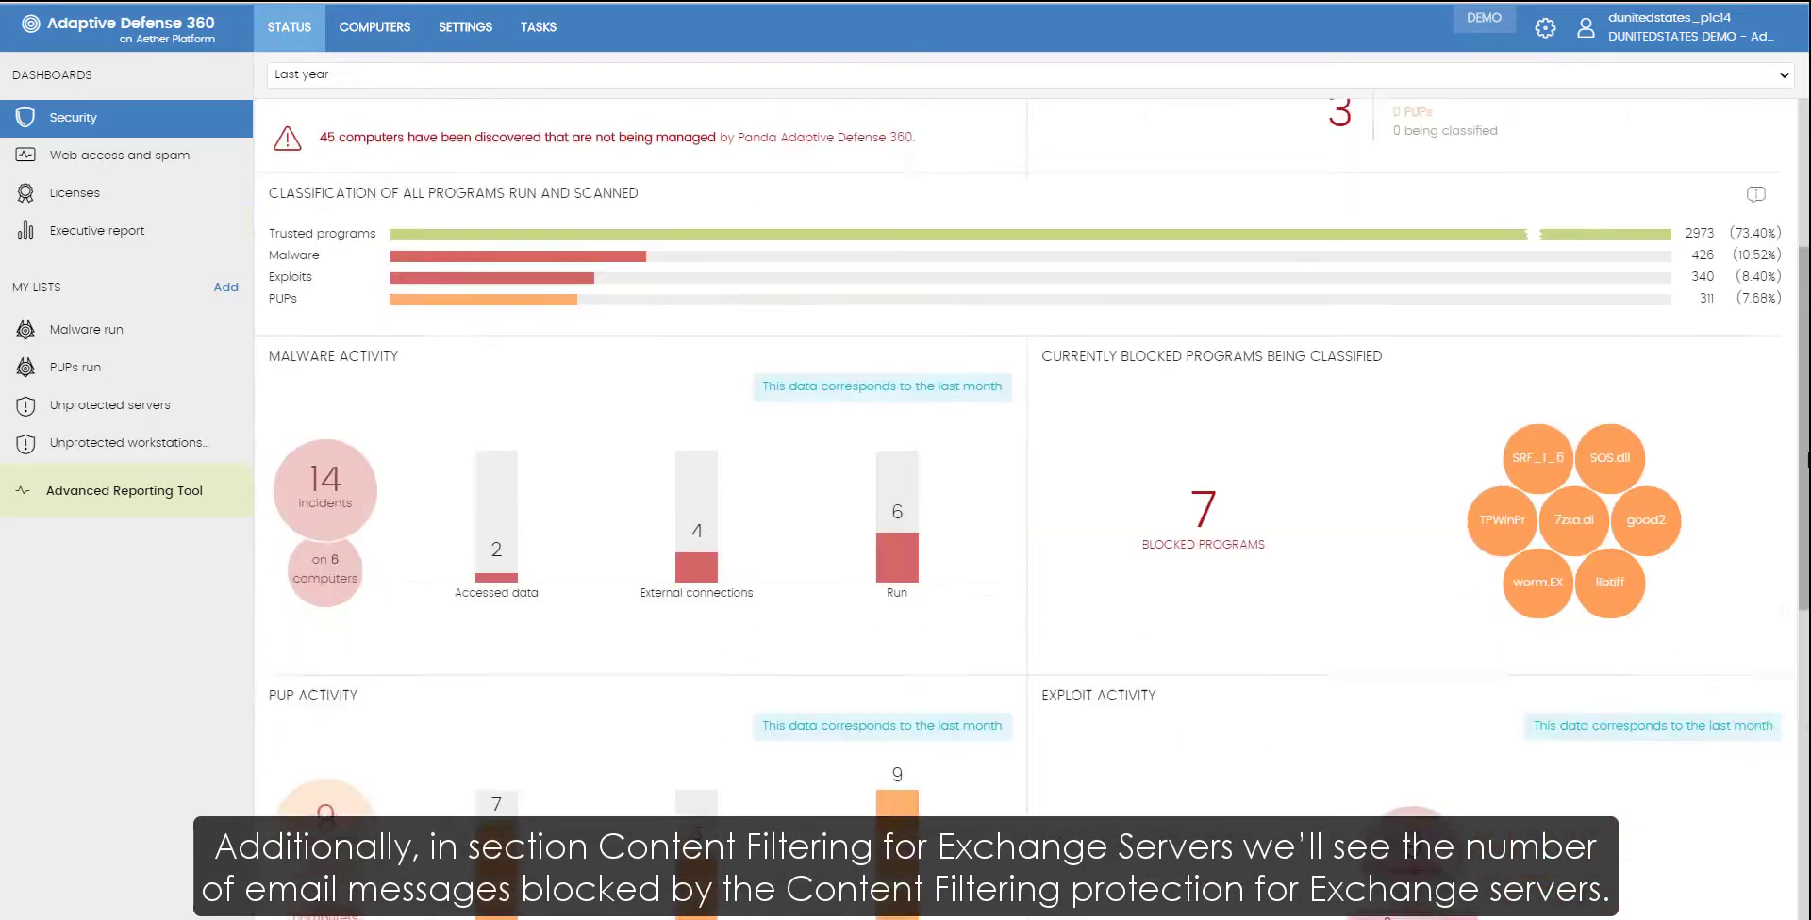
scroll(1806, 769, "down", 1)
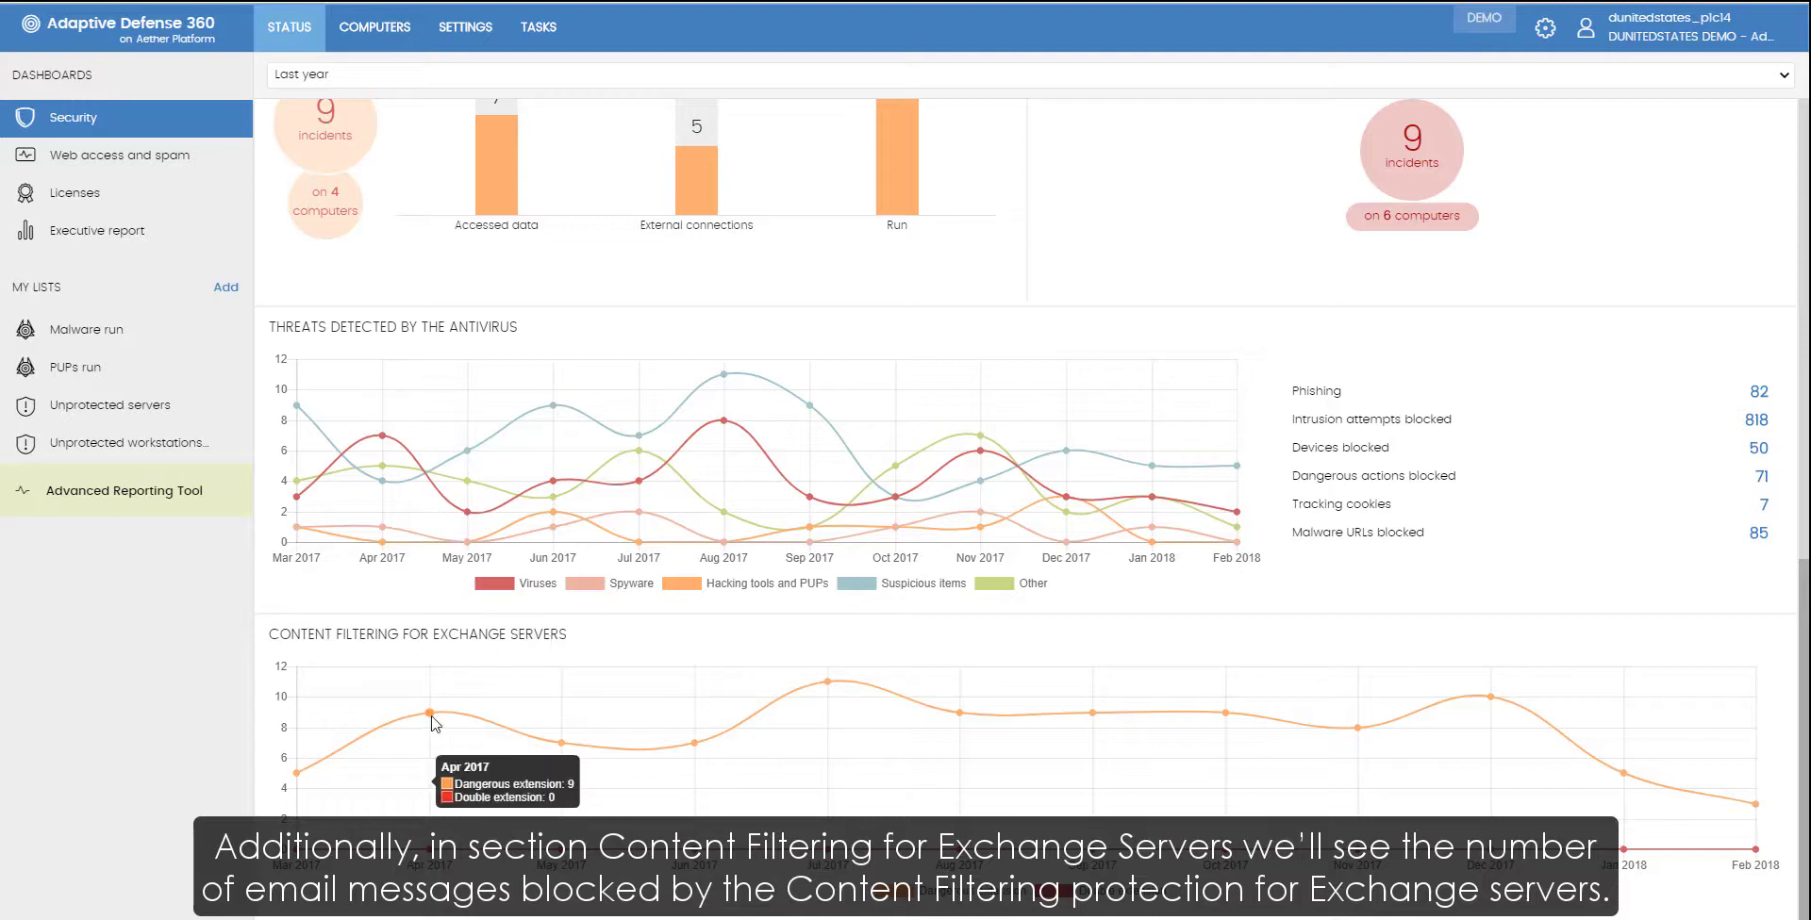
mouse_move(563, 742)
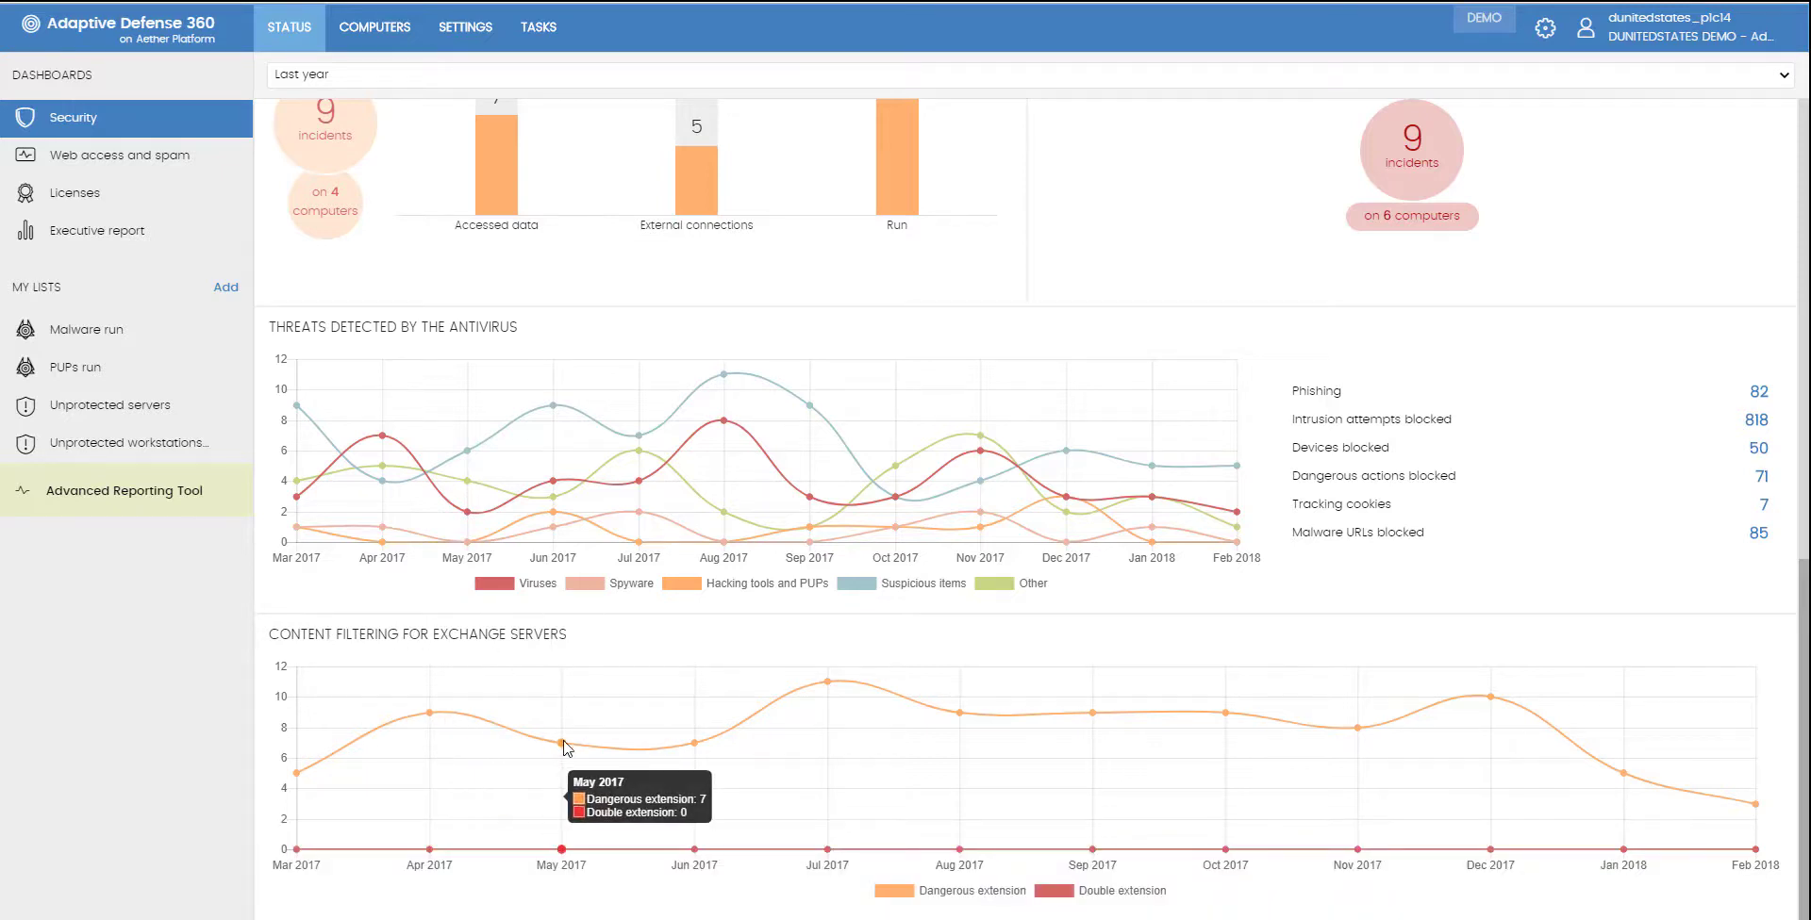
mouse_move(831, 692)
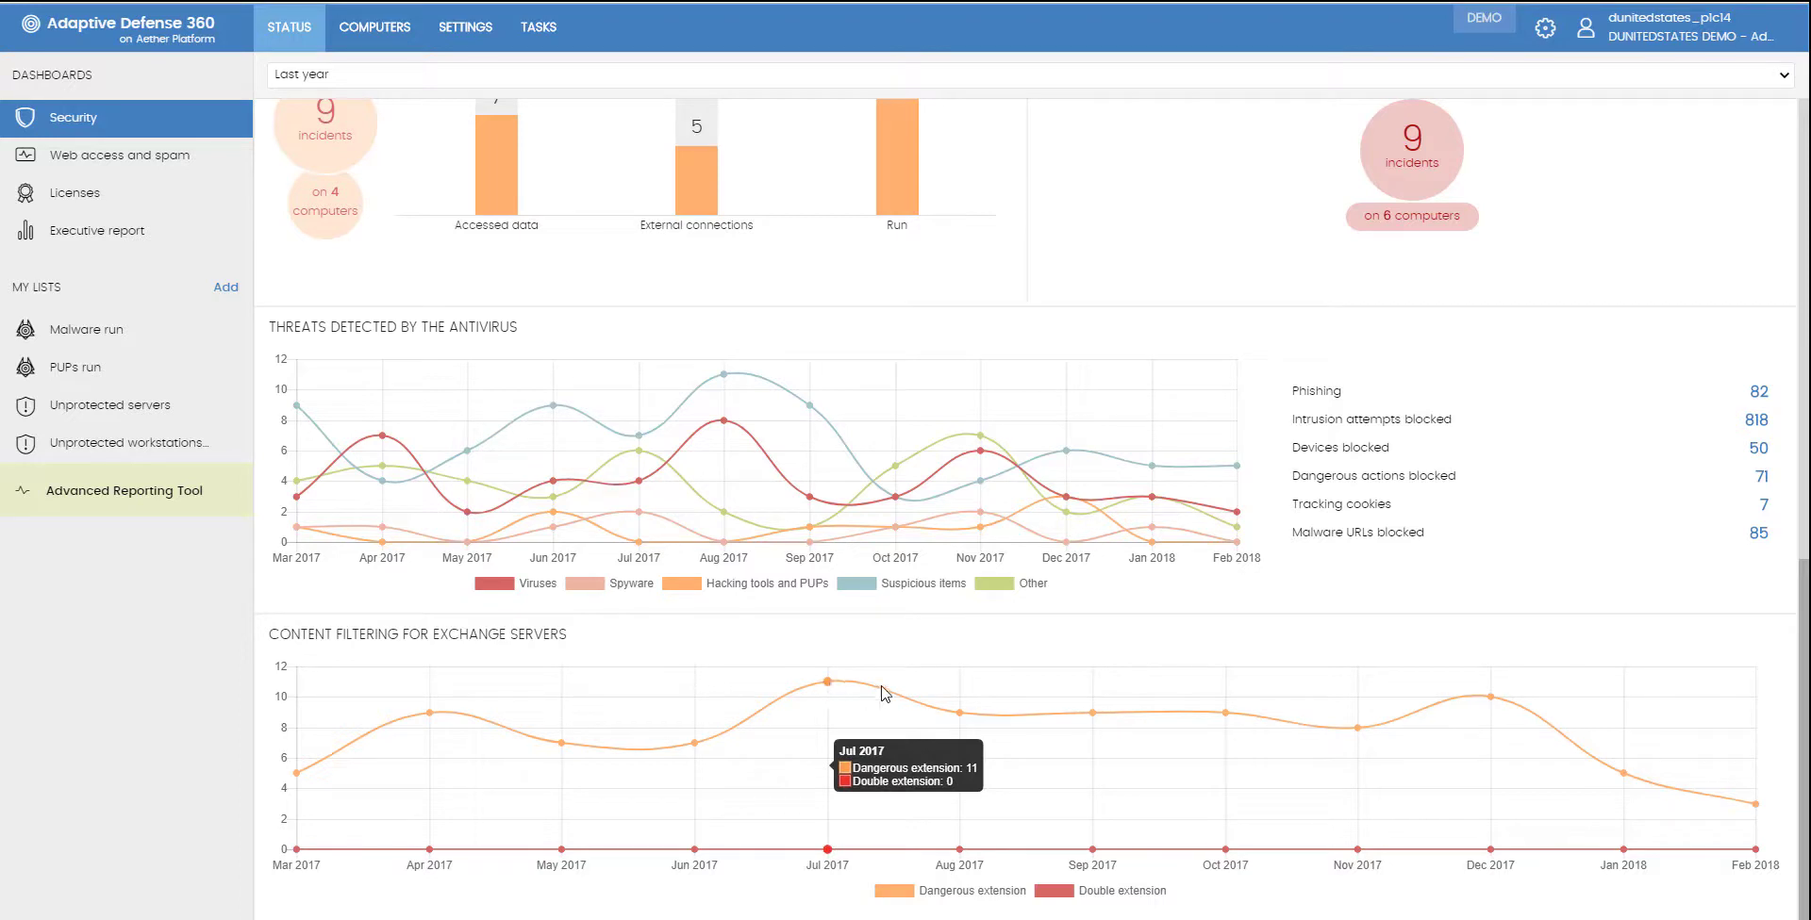
mouse_move(1095, 862)
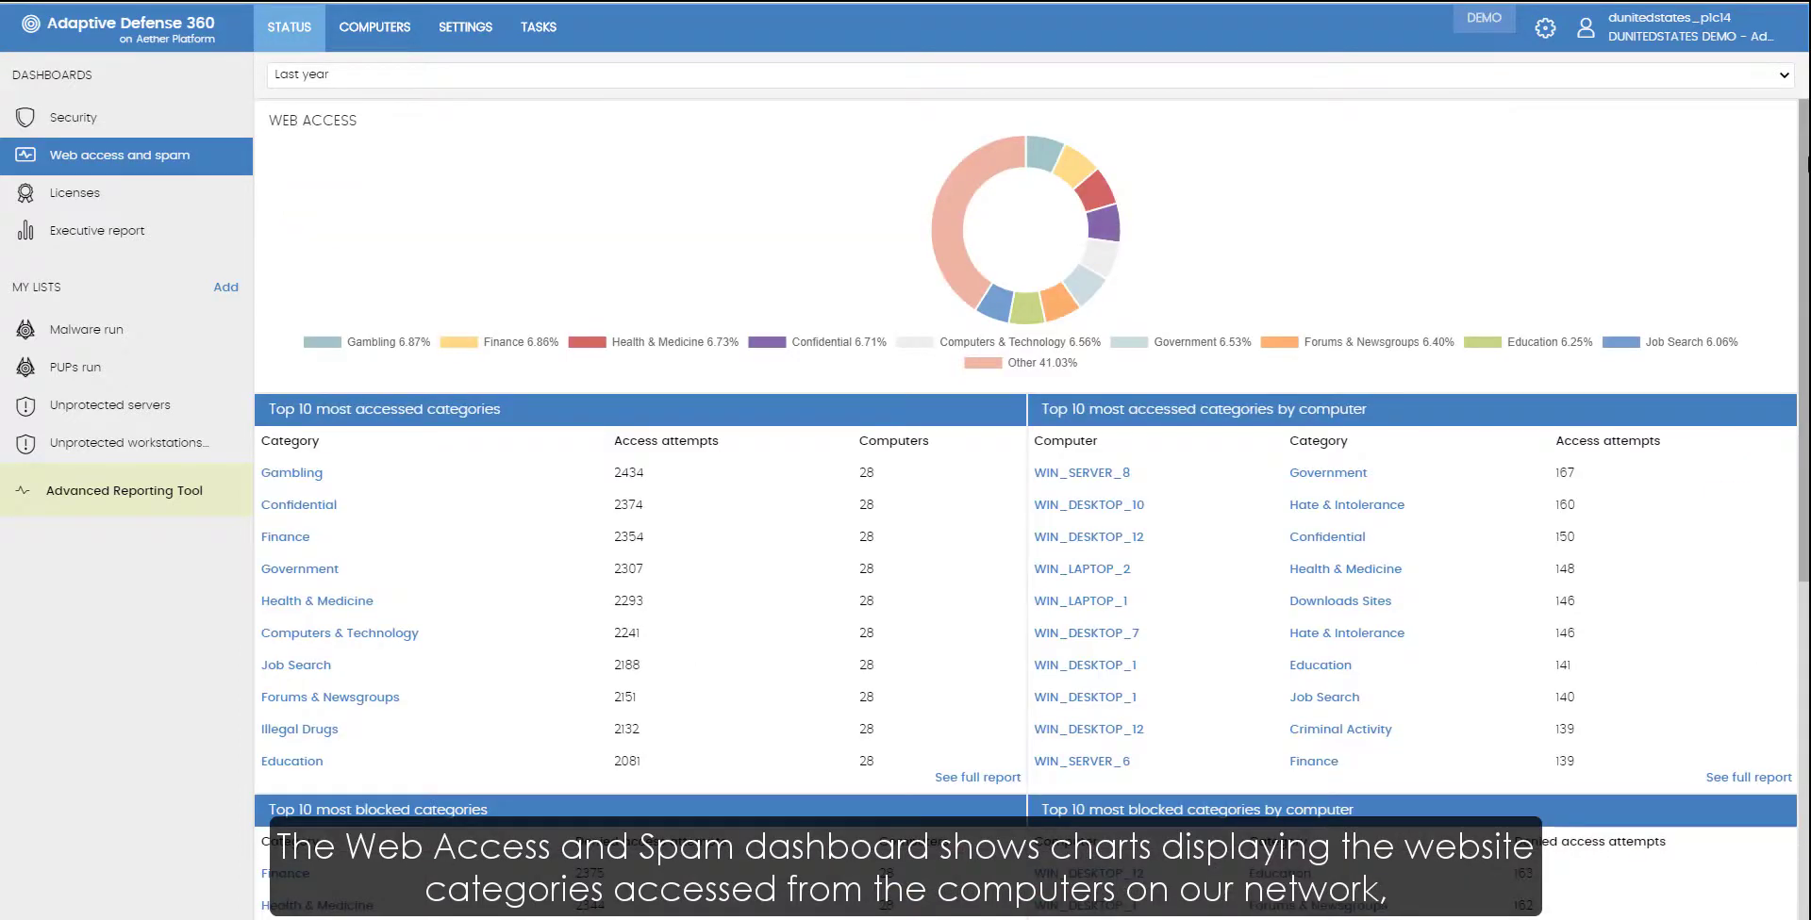
Step: Scroll through the Web access and spam charts, then view the Licenses dashboard
scroll(1033, 509, "down", 6)
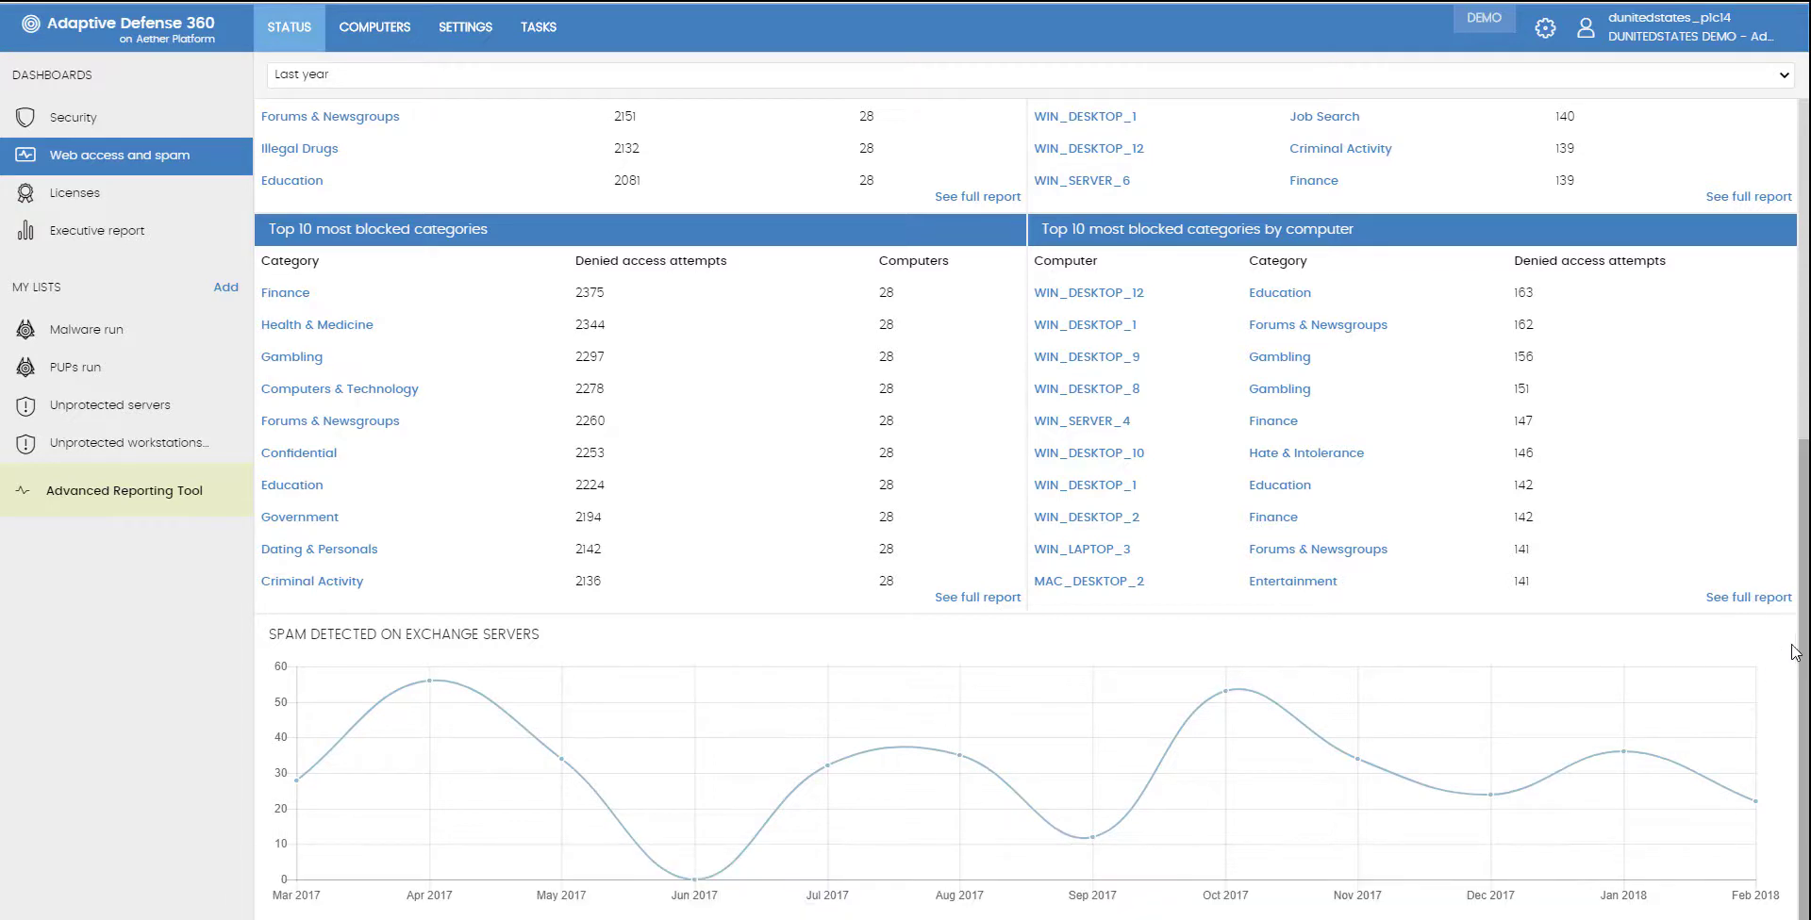
left_click_drag(1805, 622, 1803, 255)
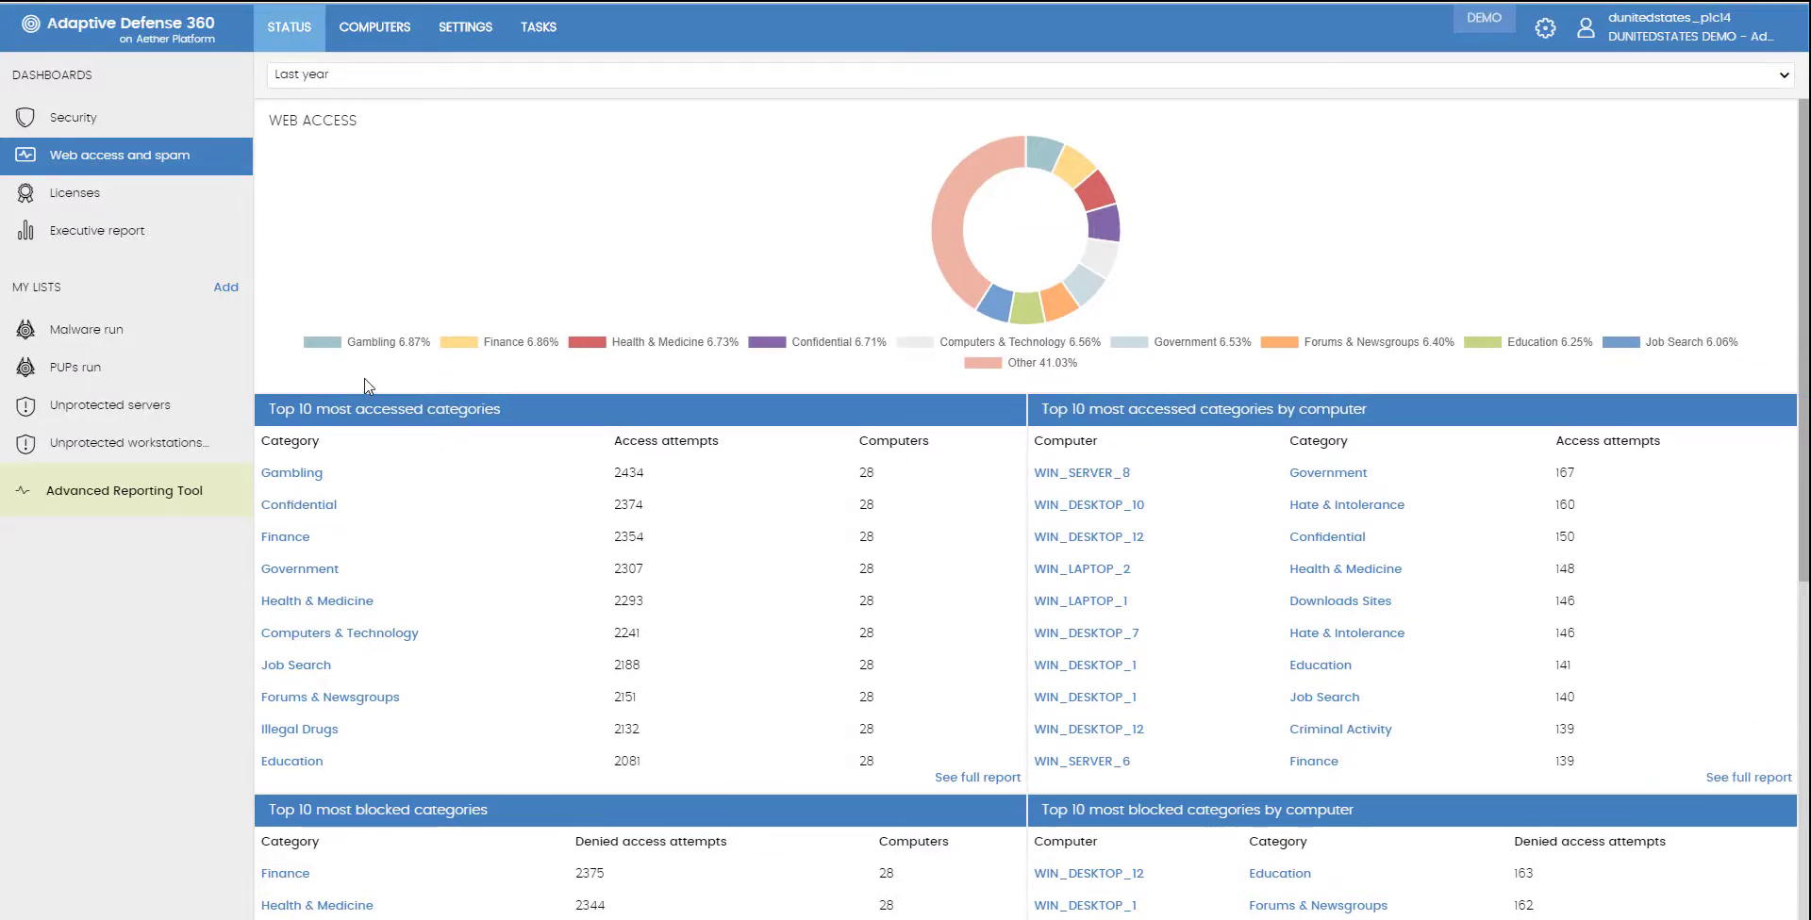
left_click(76, 193)
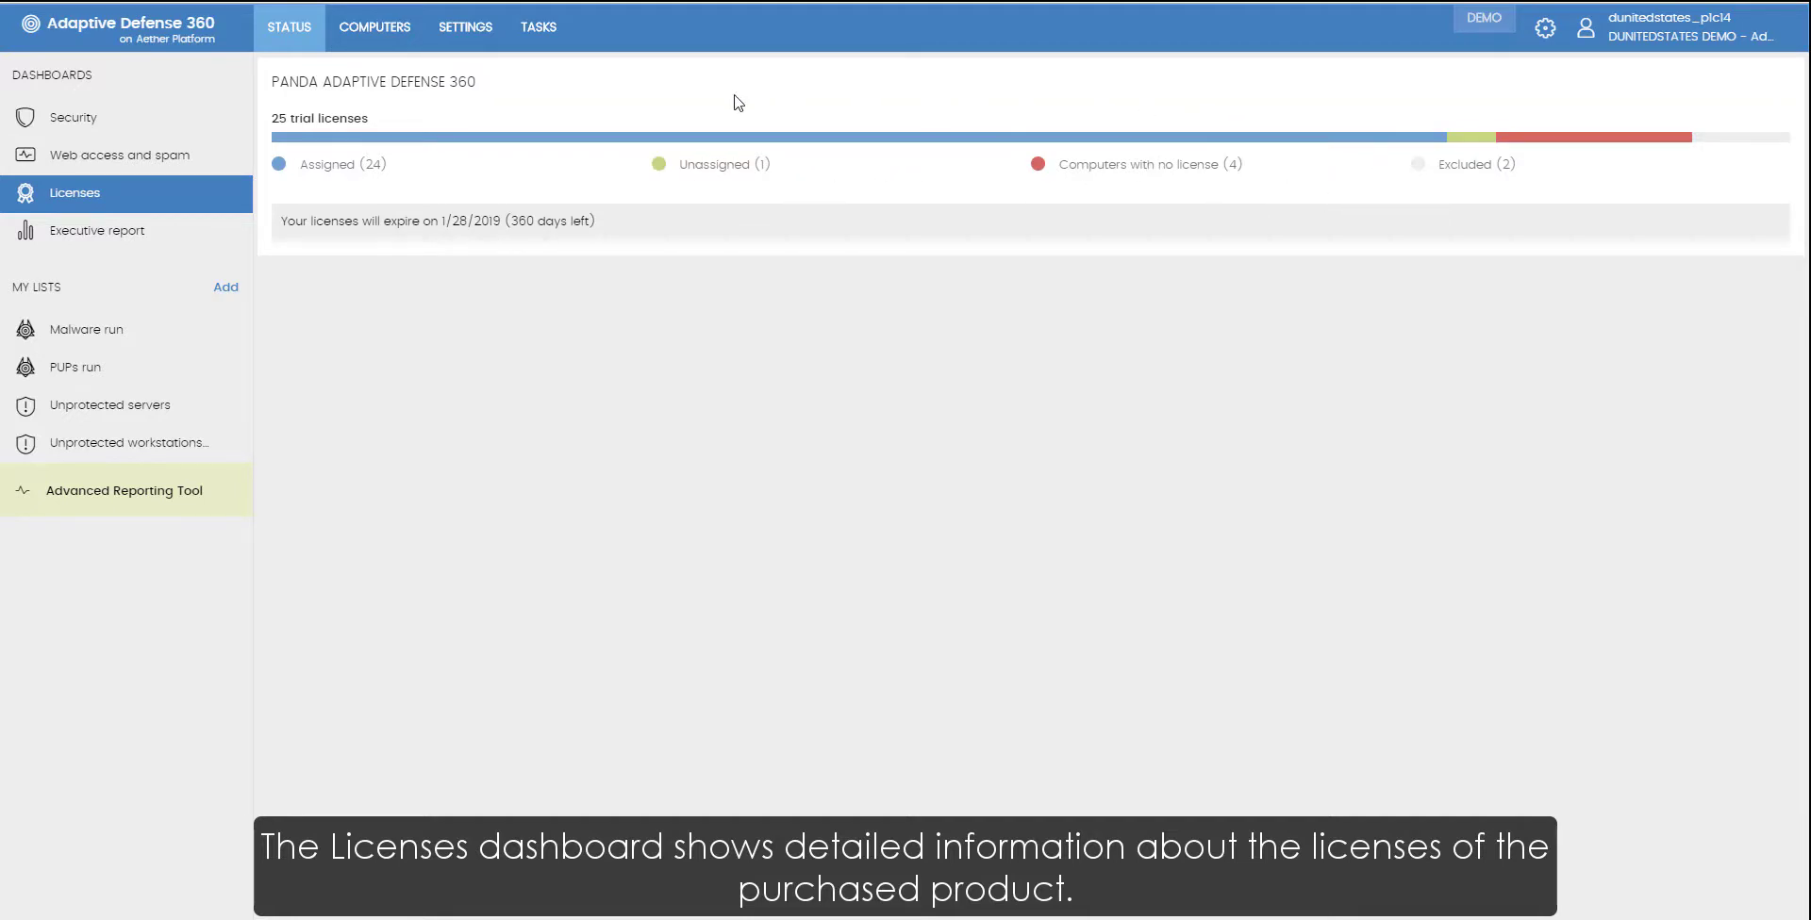
Step: List the 24 computers with an assigned license, then return to the licenses summary
left_click(330, 171)
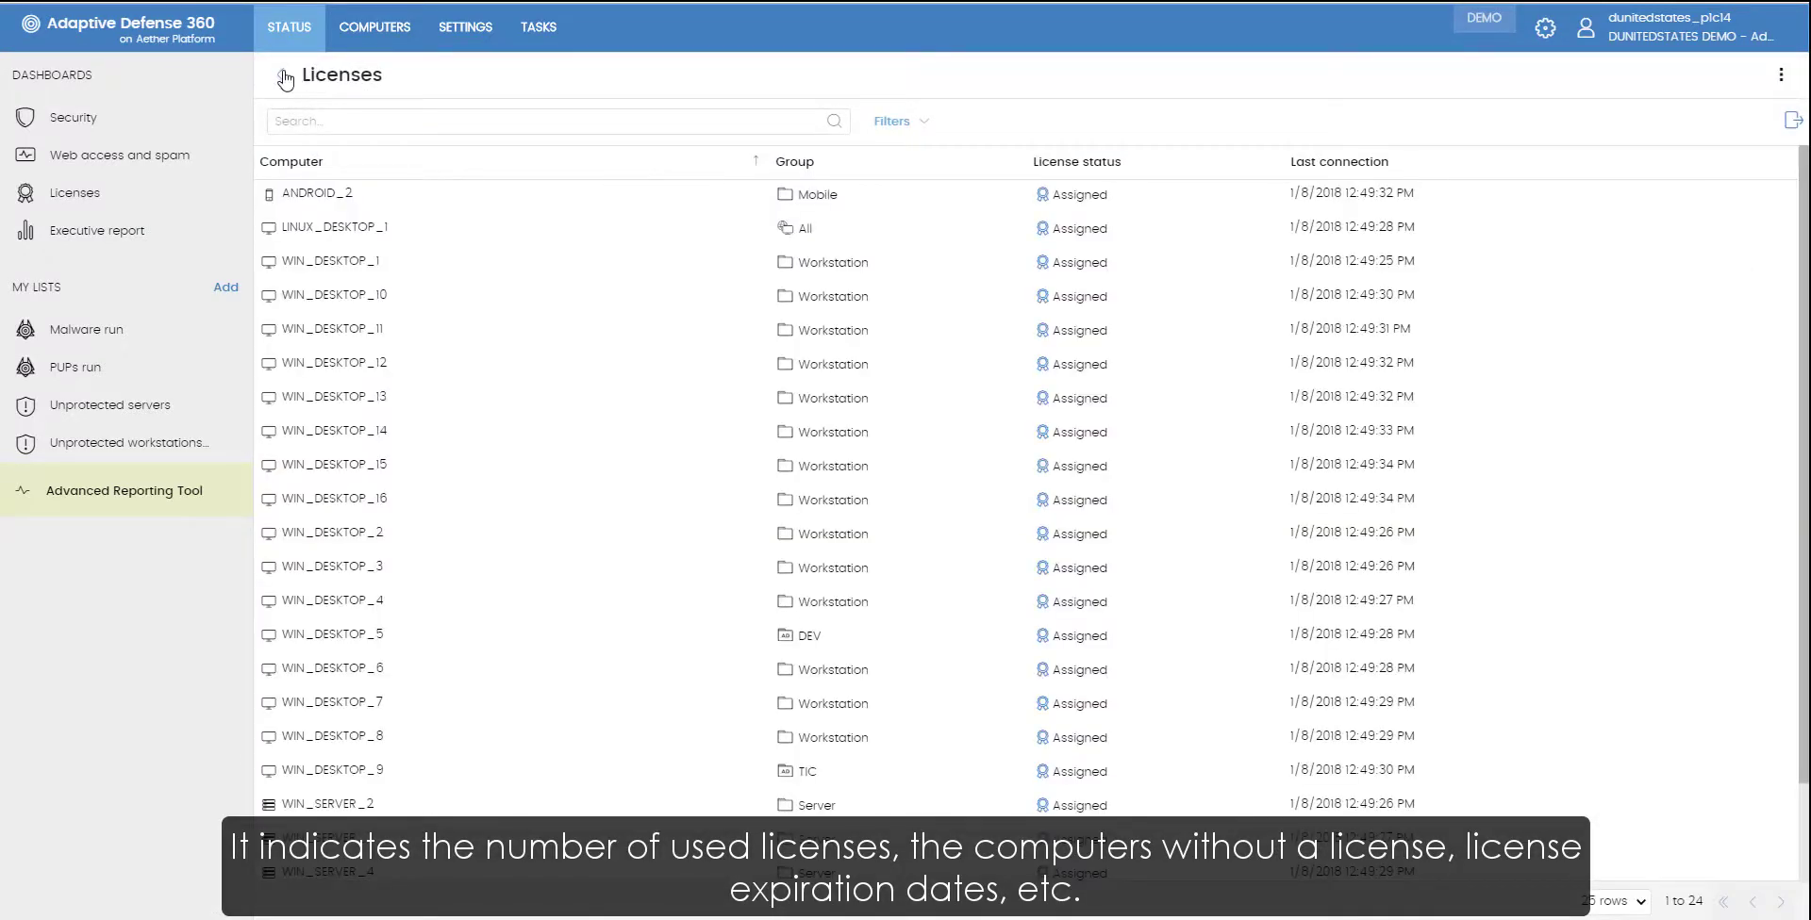
left_click(285, 79)
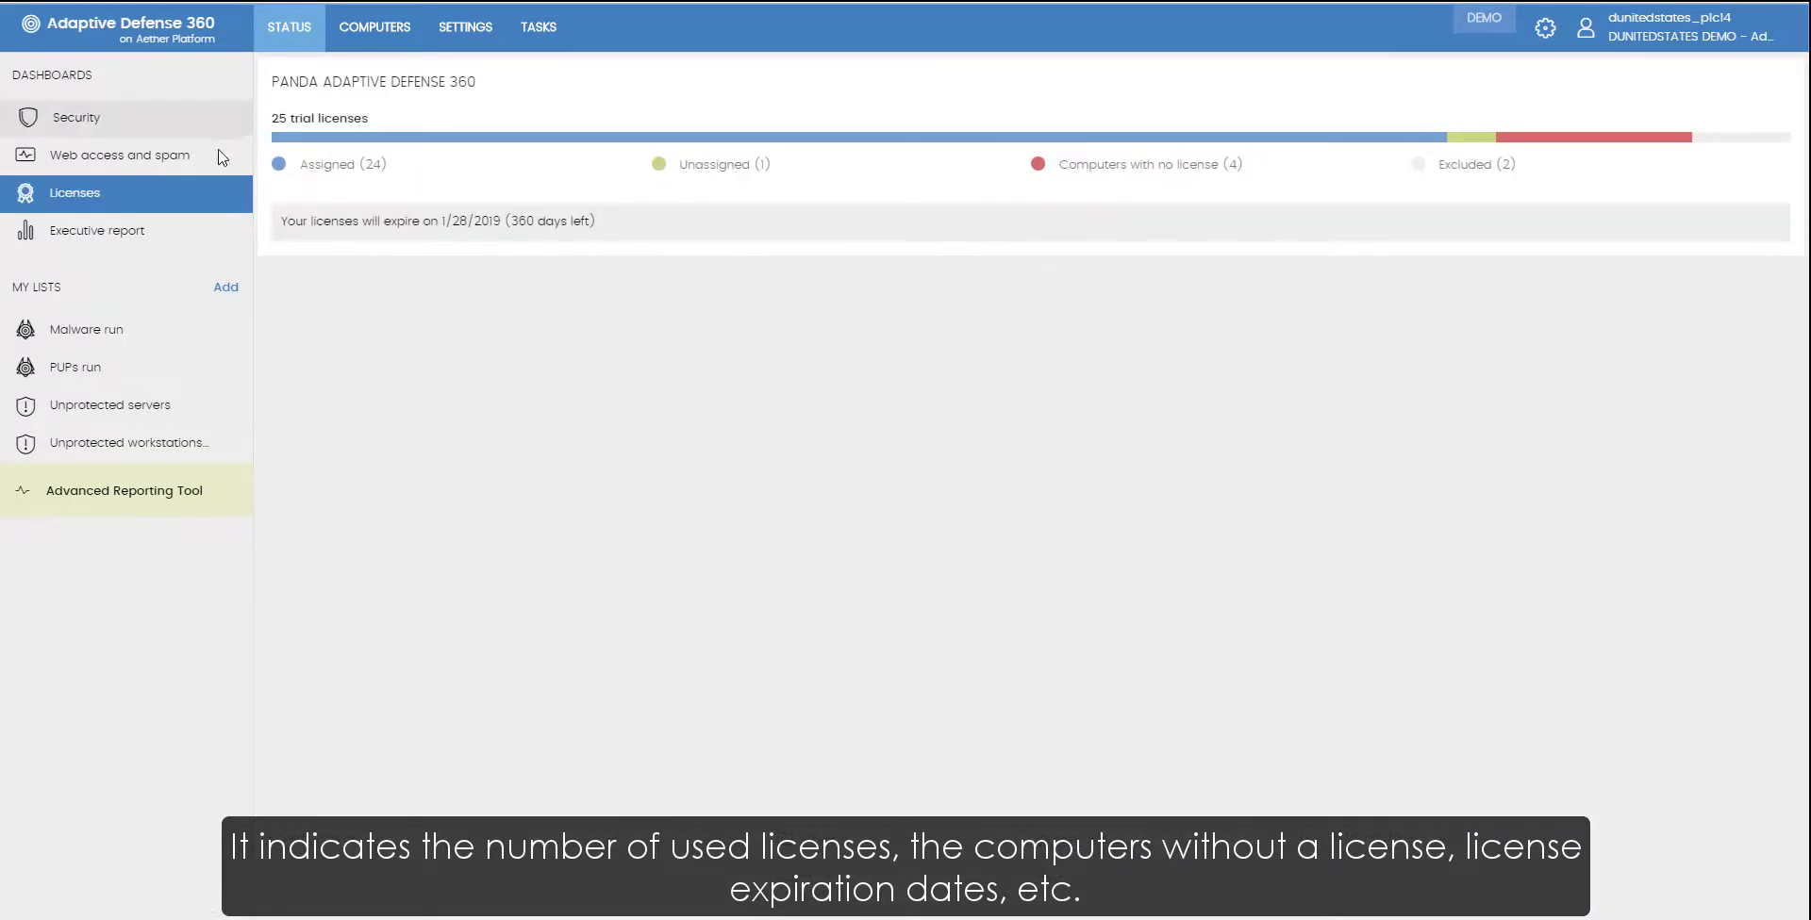
left_click(149, 235)
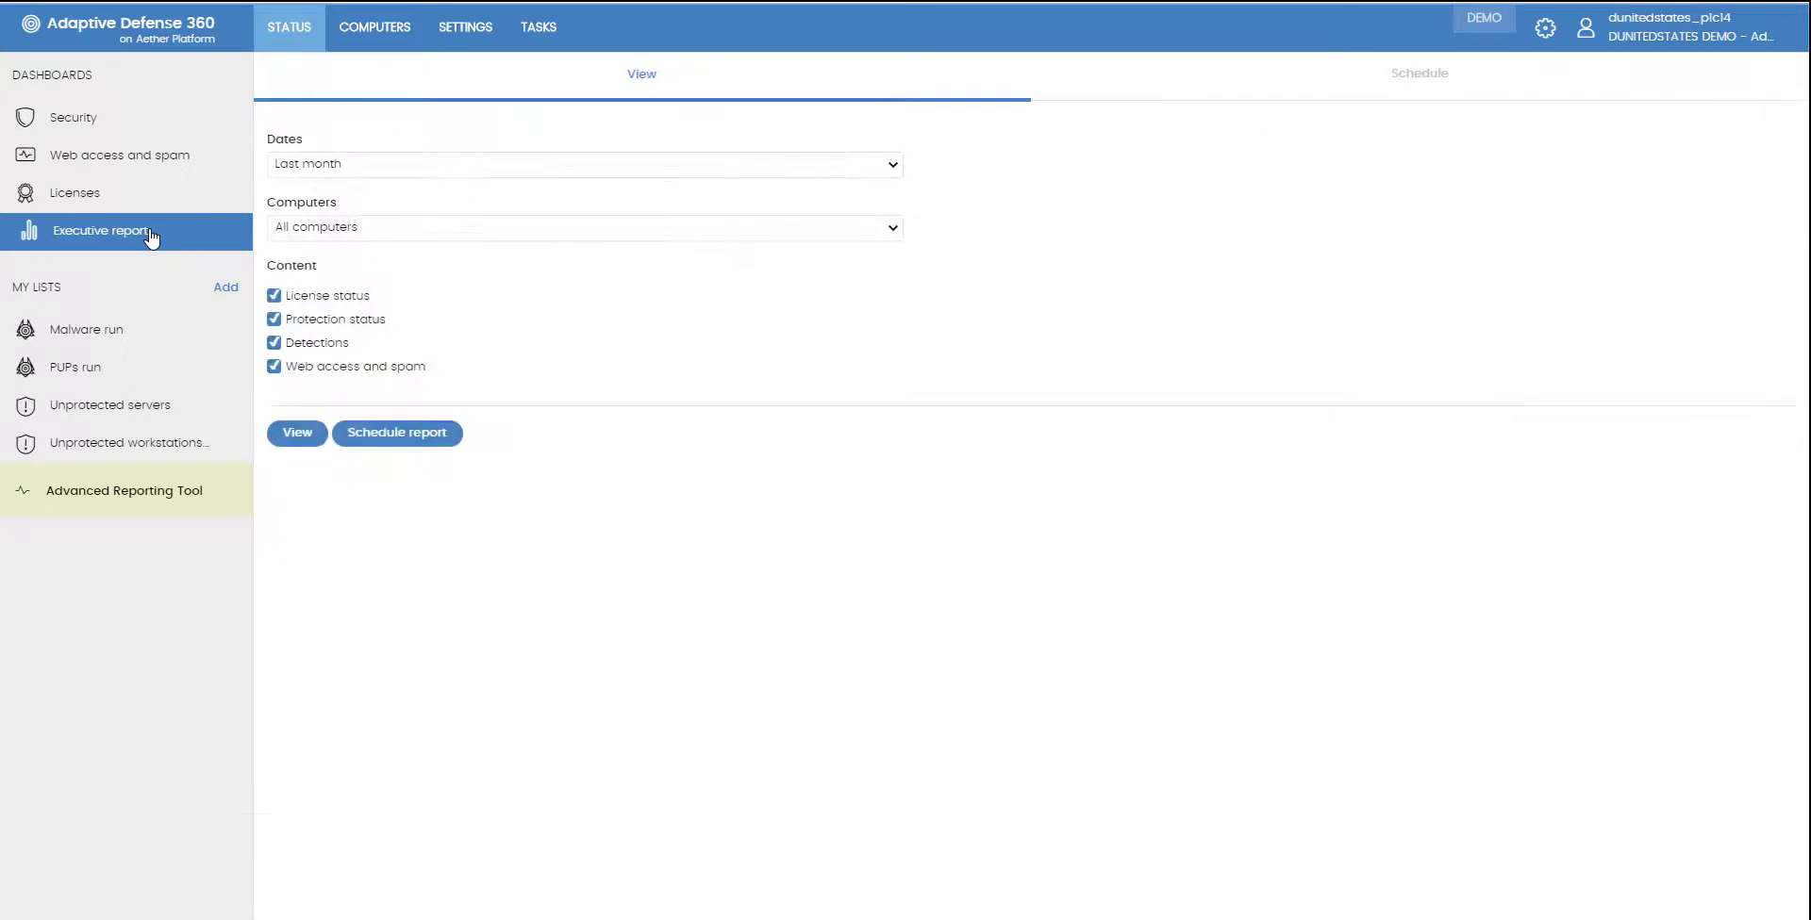
left_click(567, 235)
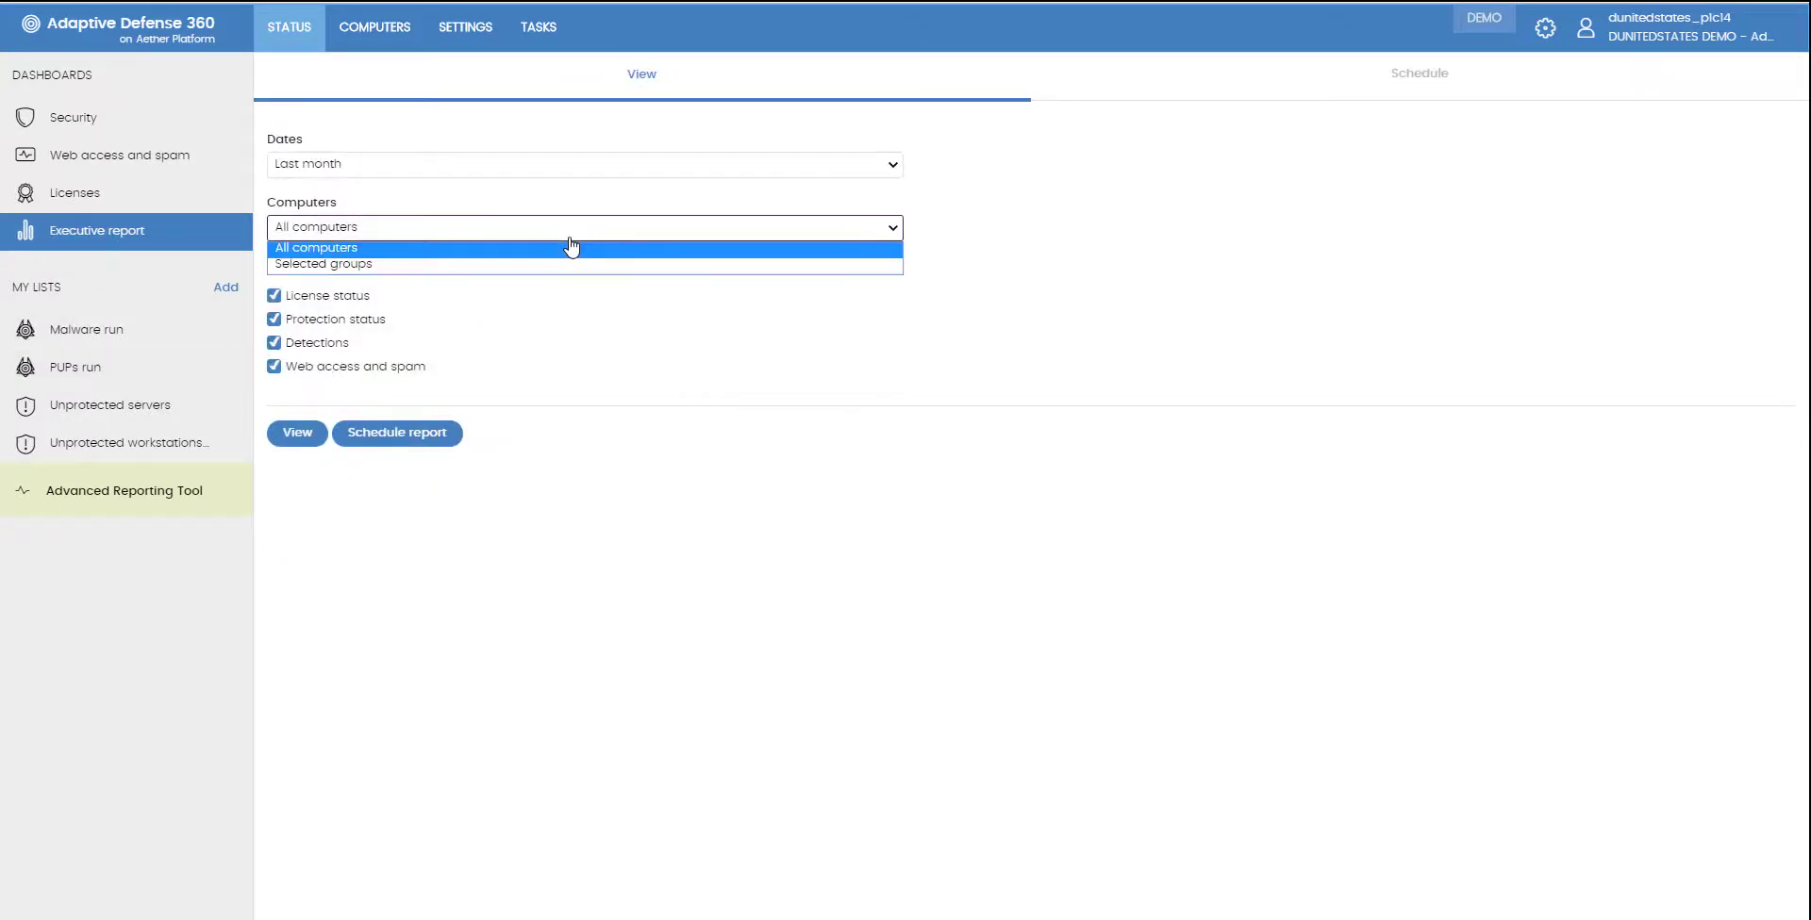
left_click(946, 226)
left_click(877, 172)
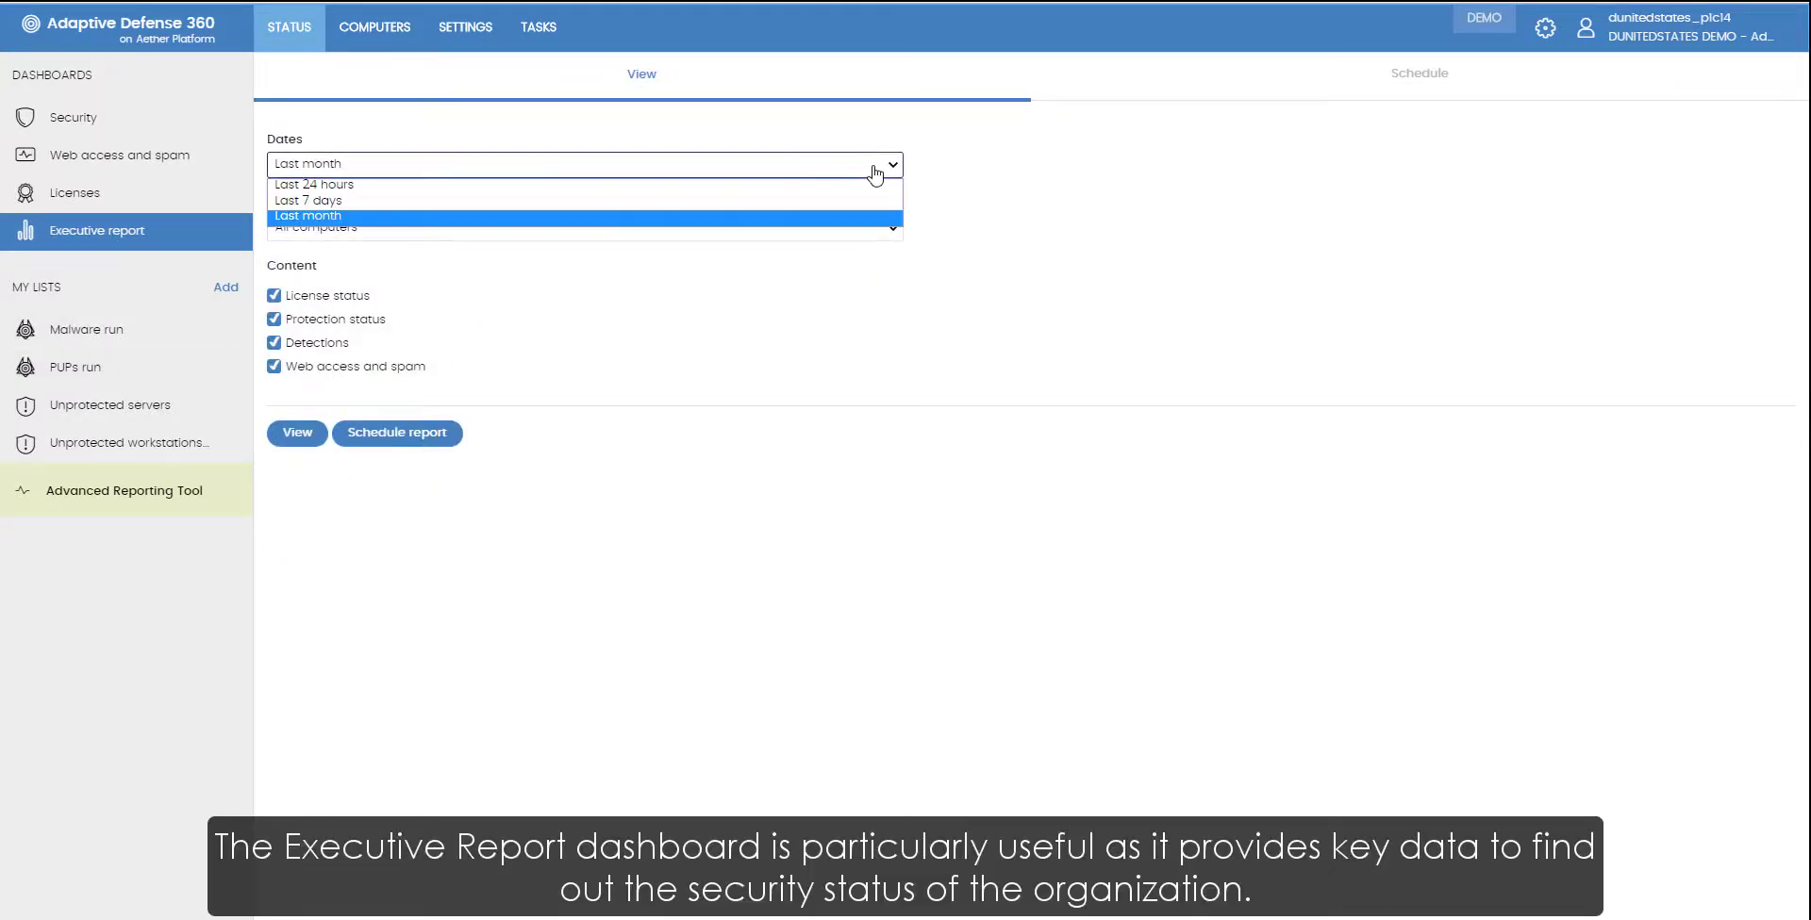
left_click(1032, 179)
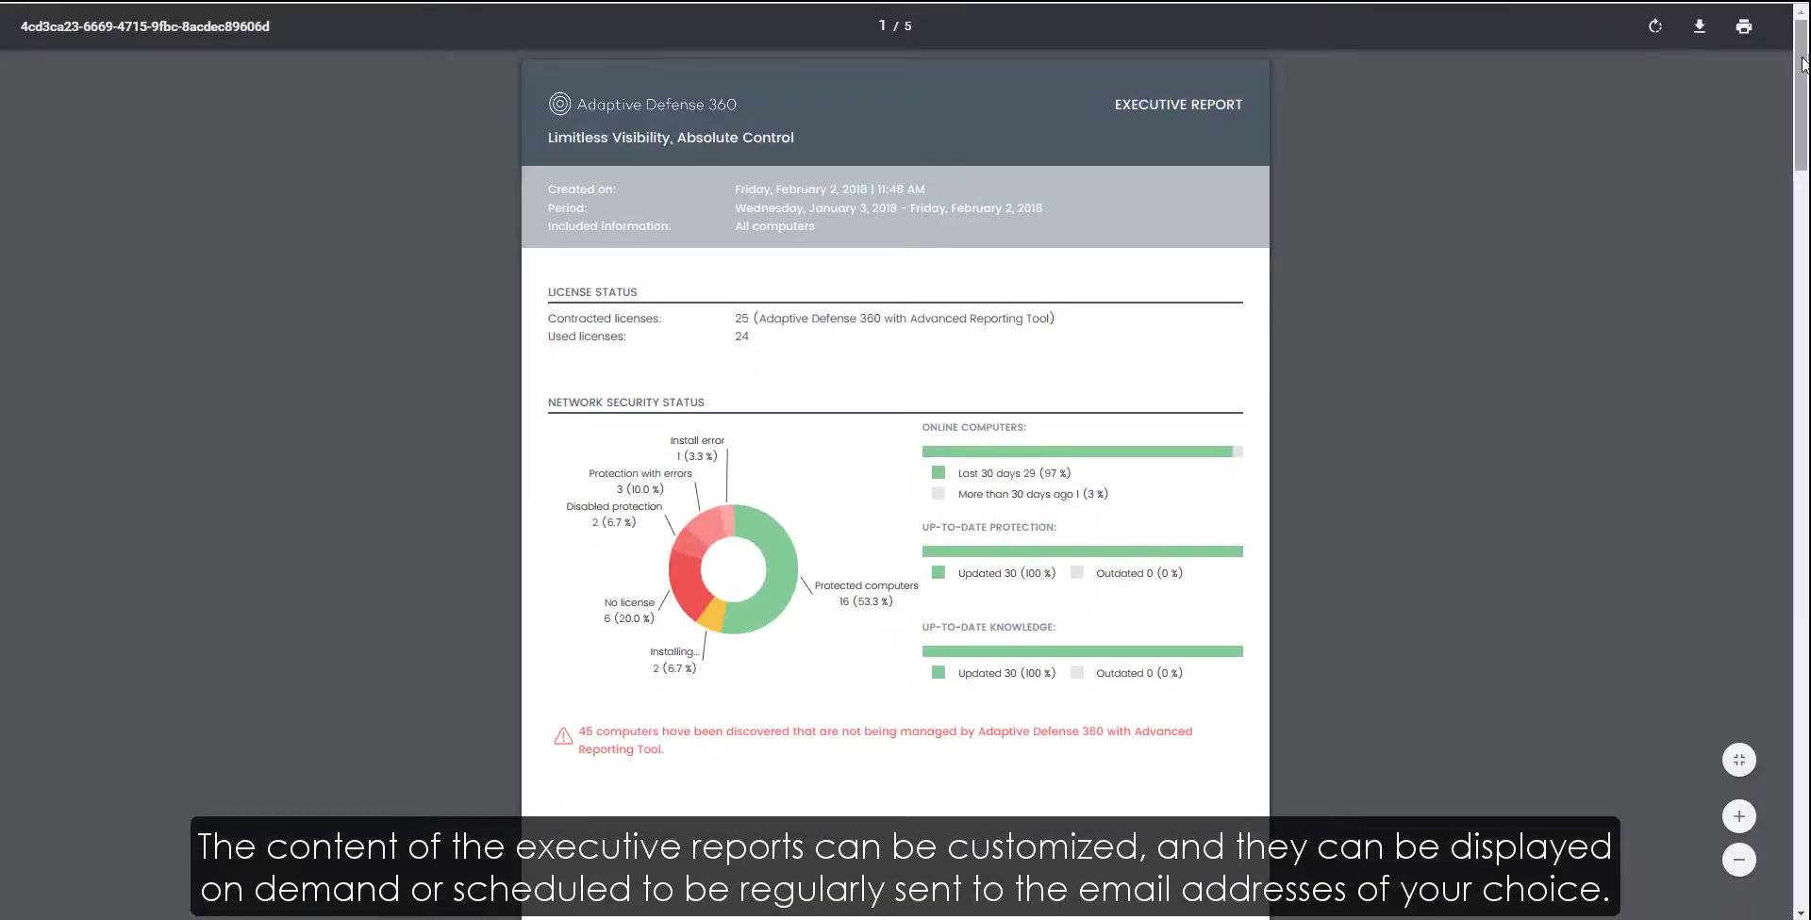
left_click_drag(1803, 77, 1770, 49)
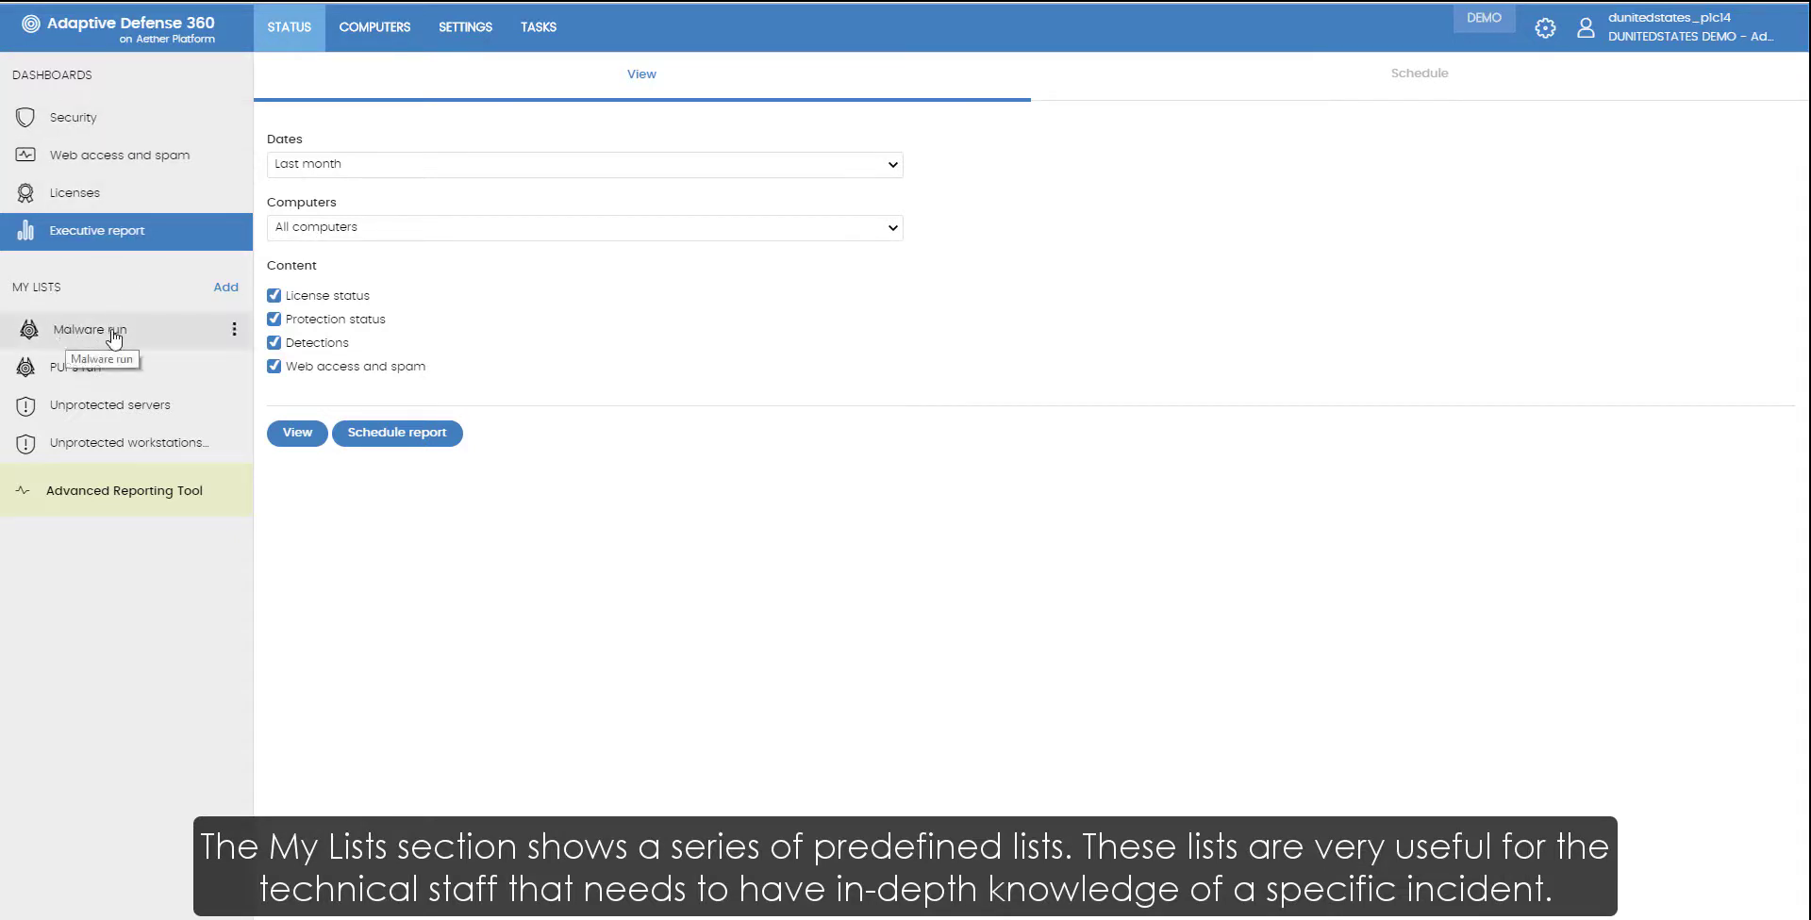
Step: Add an Unmanaged computers discovered custom list, remove the 'New list: ' prefix, and save it
mouse_move(235, 336)
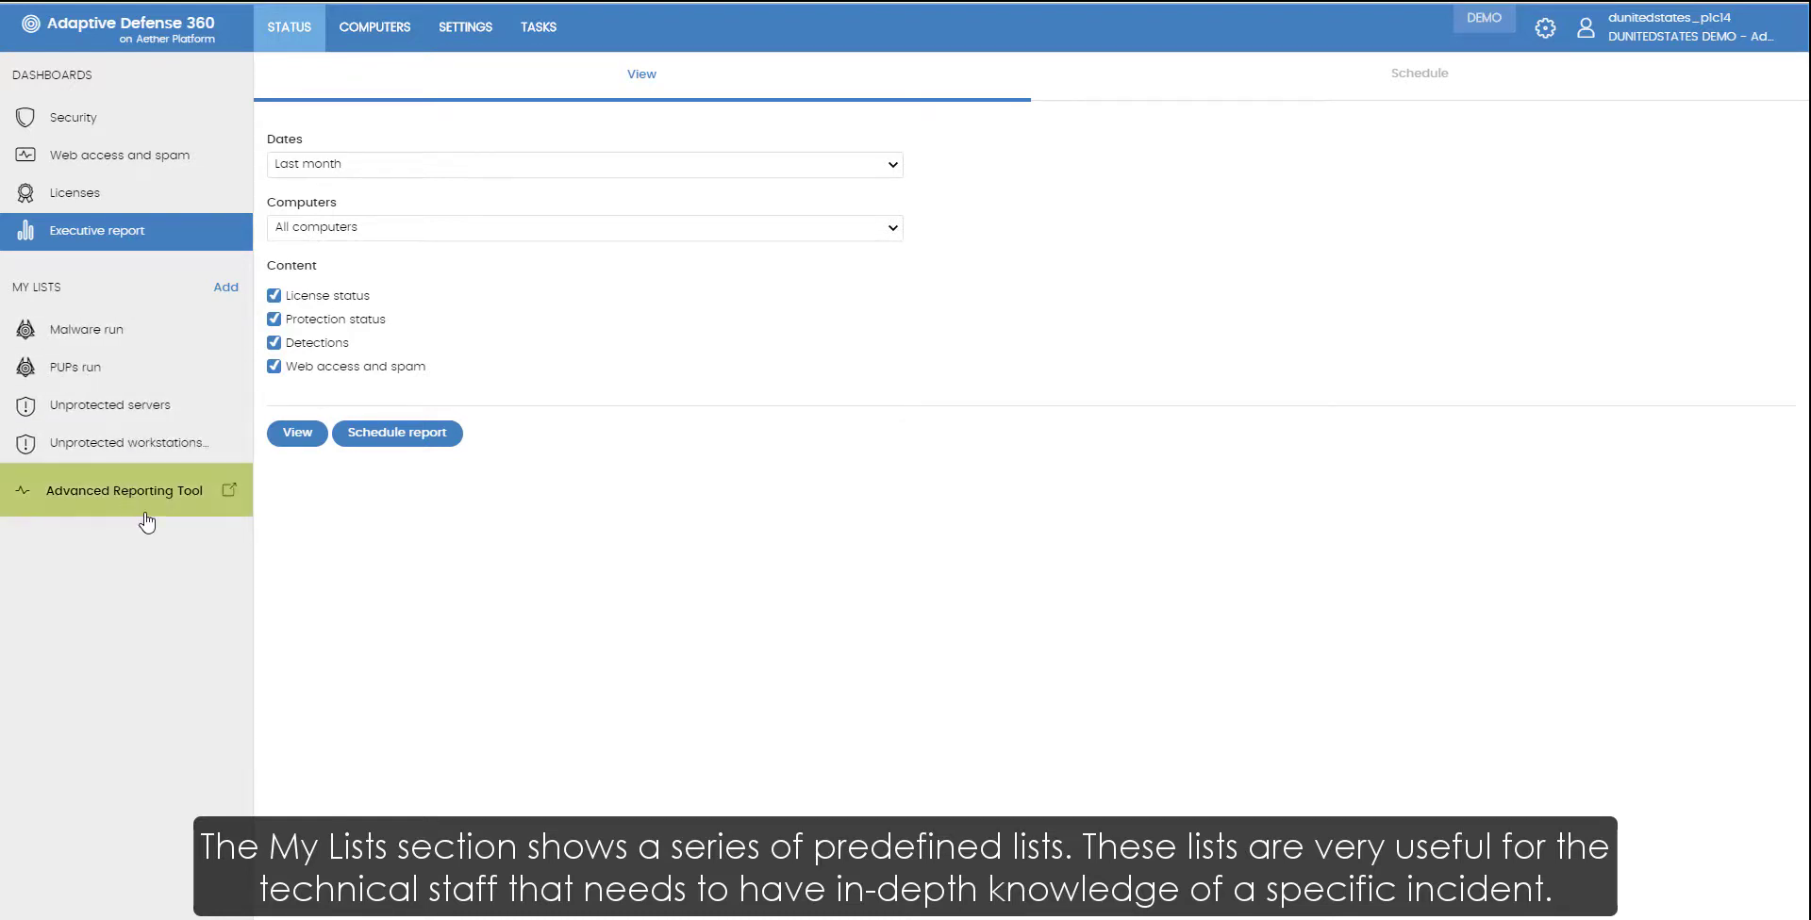
left_click(223, 288)
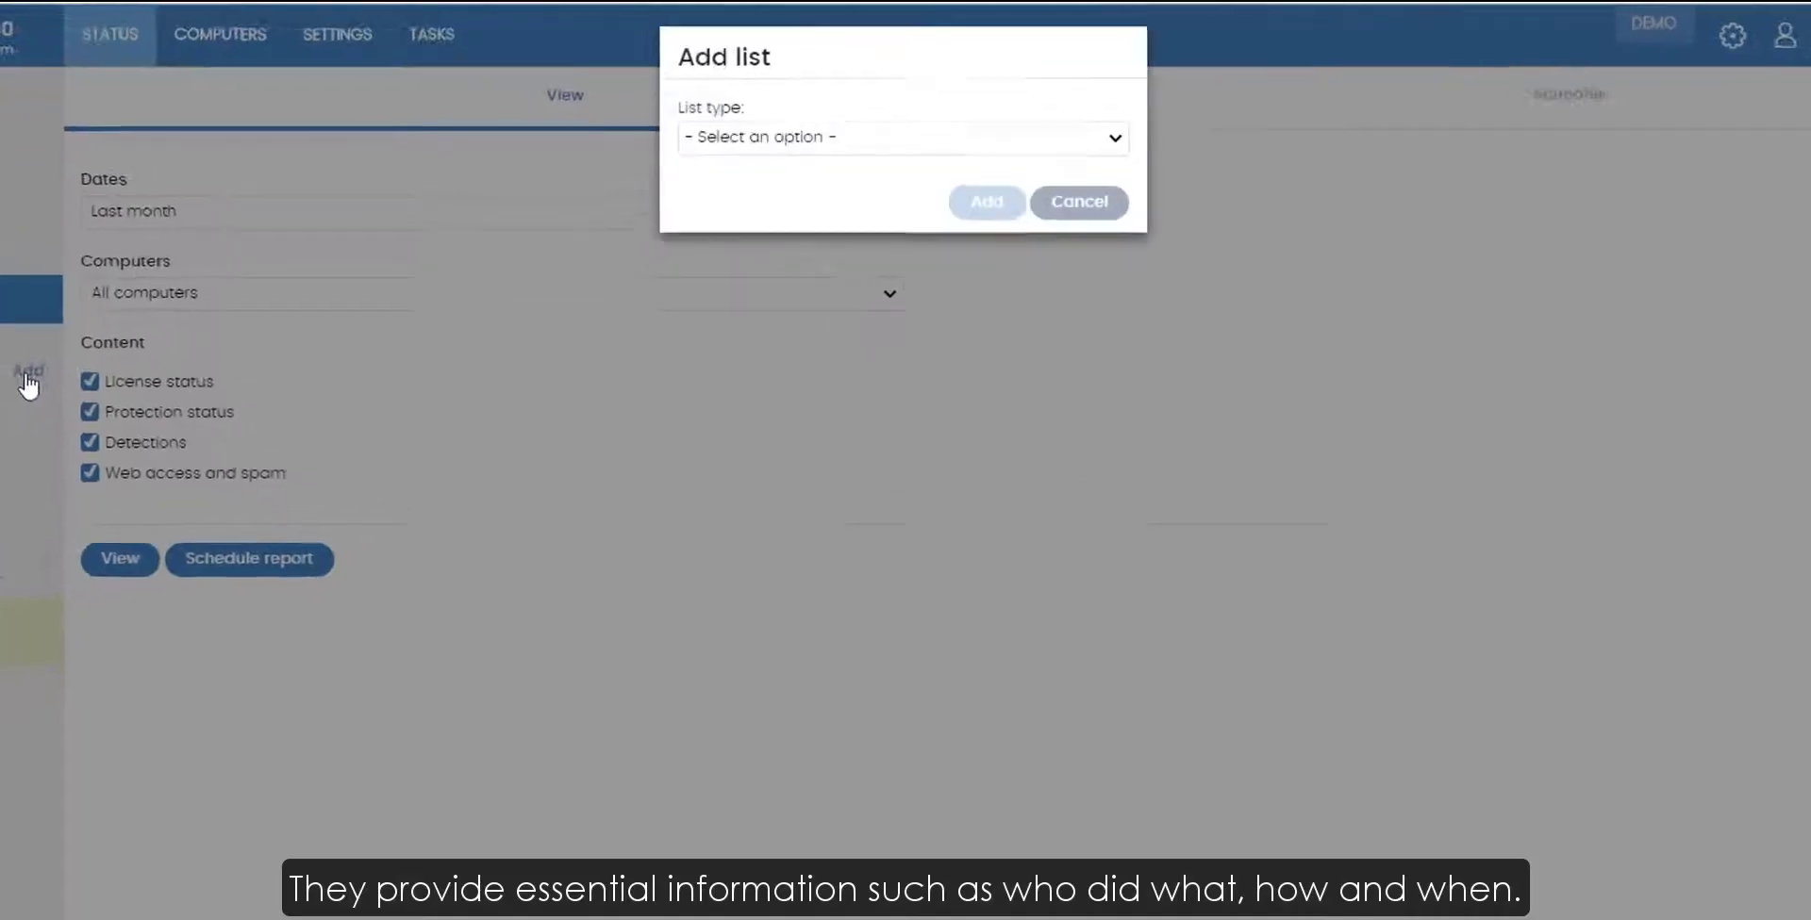
left_click(857, 142)
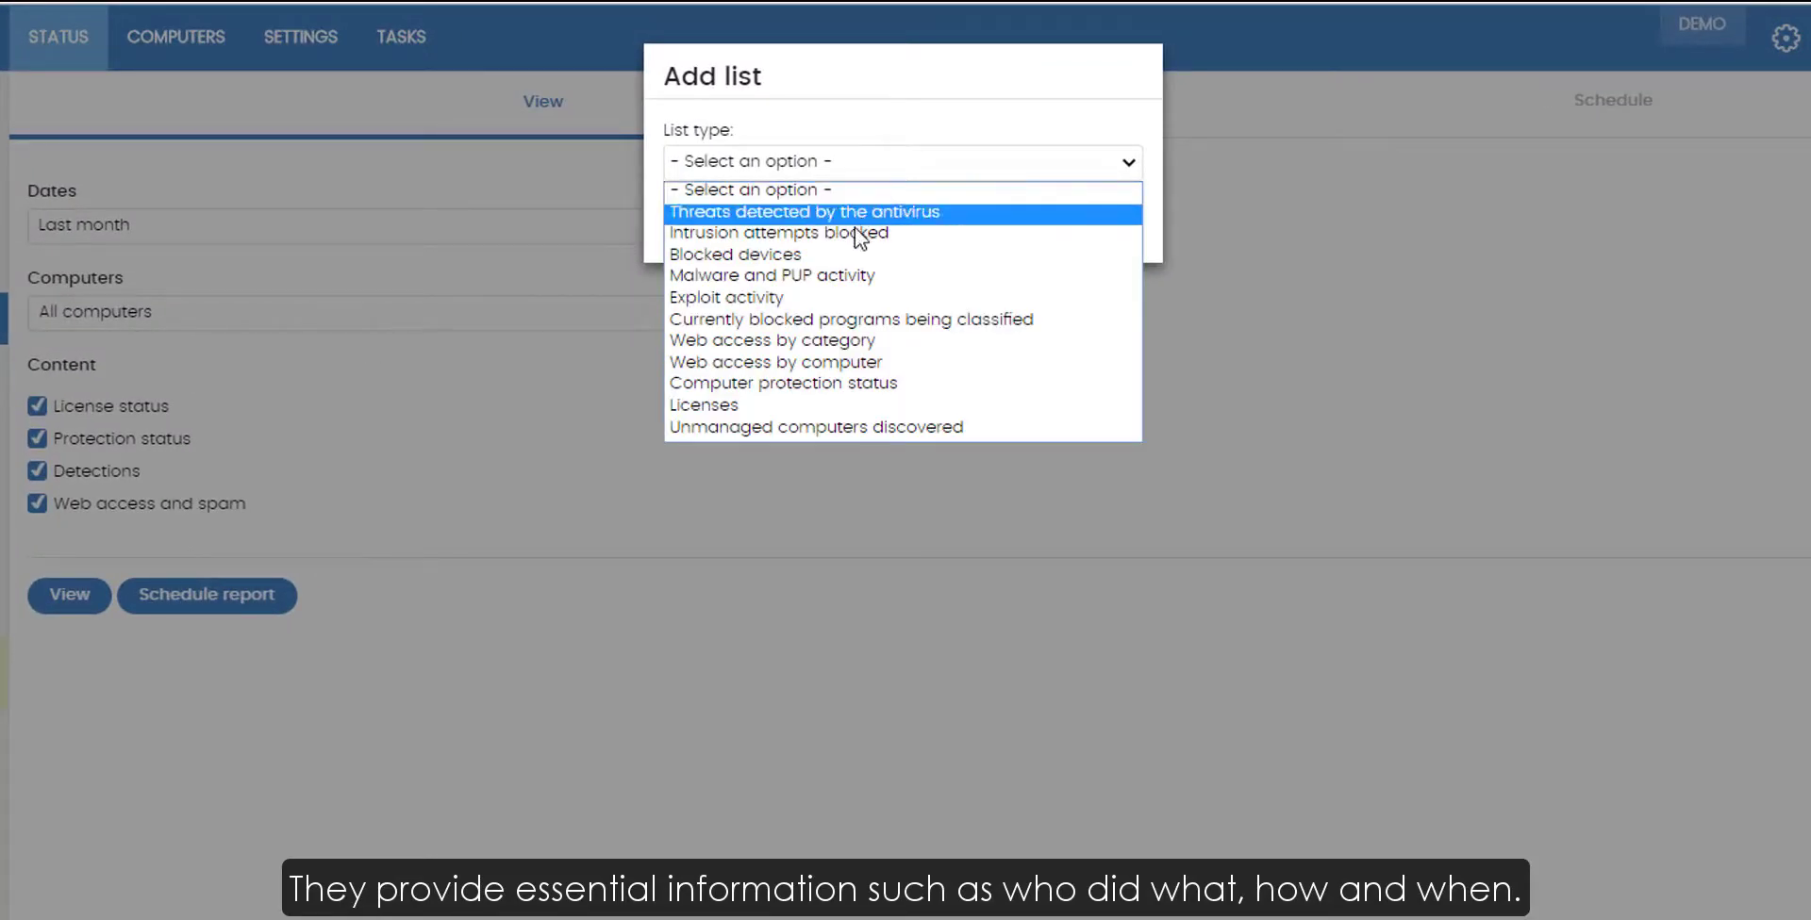
left_click(984, 429)
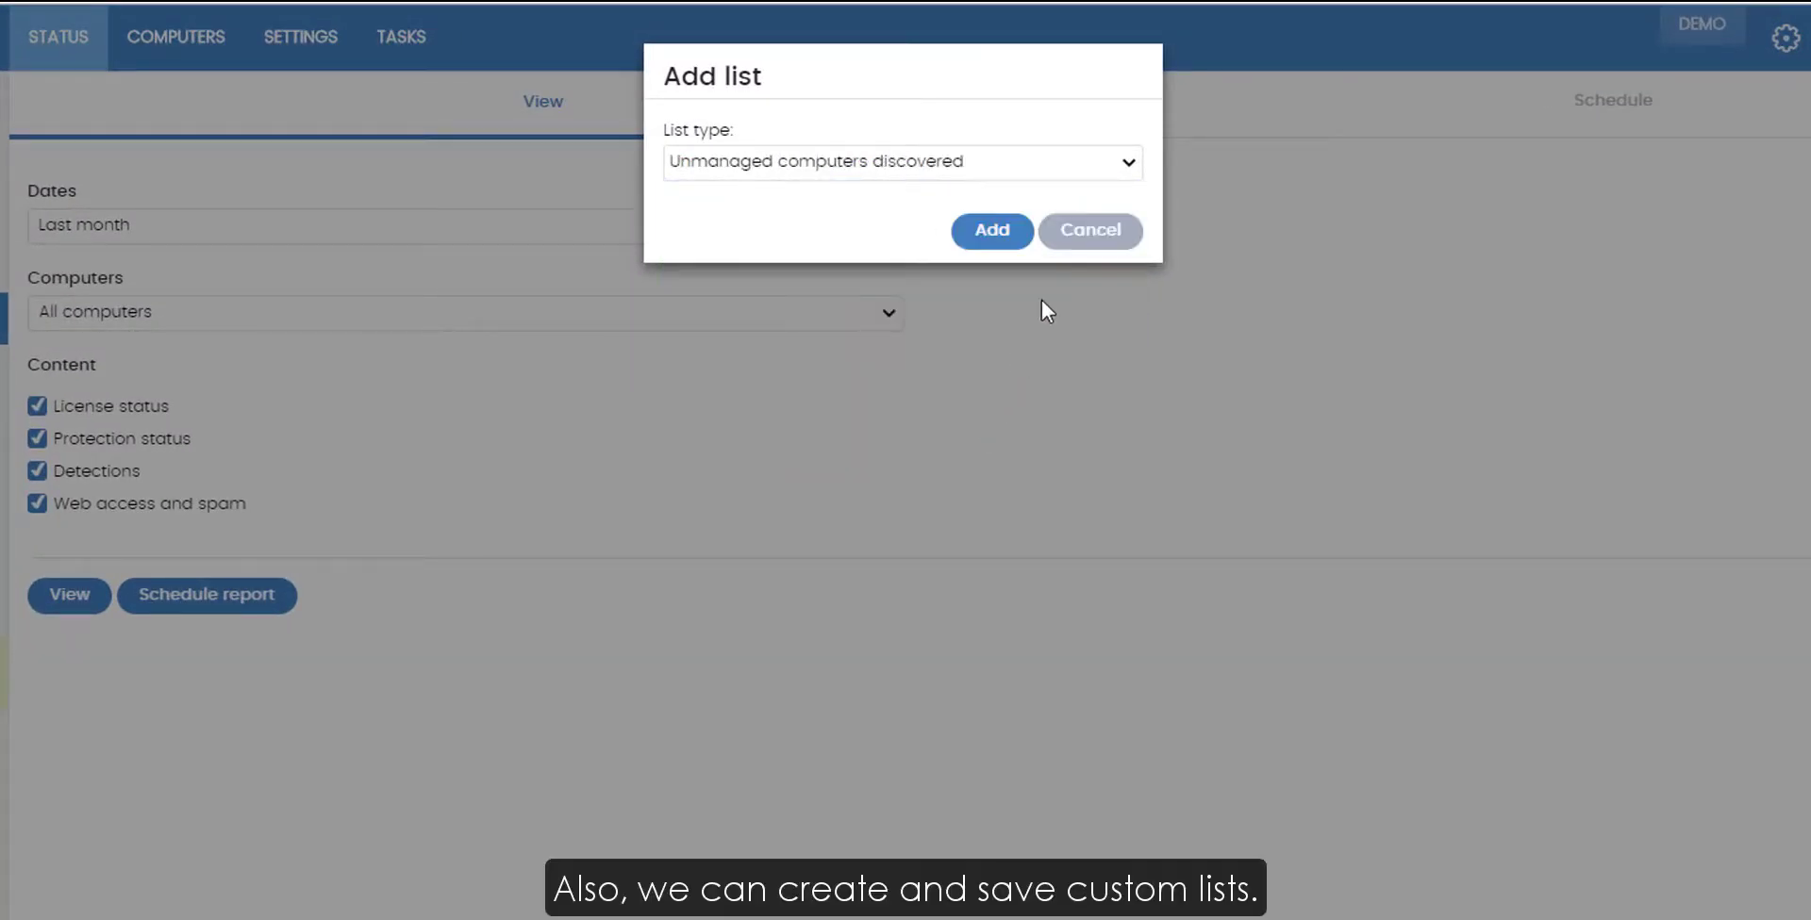
left_click(986, 230)
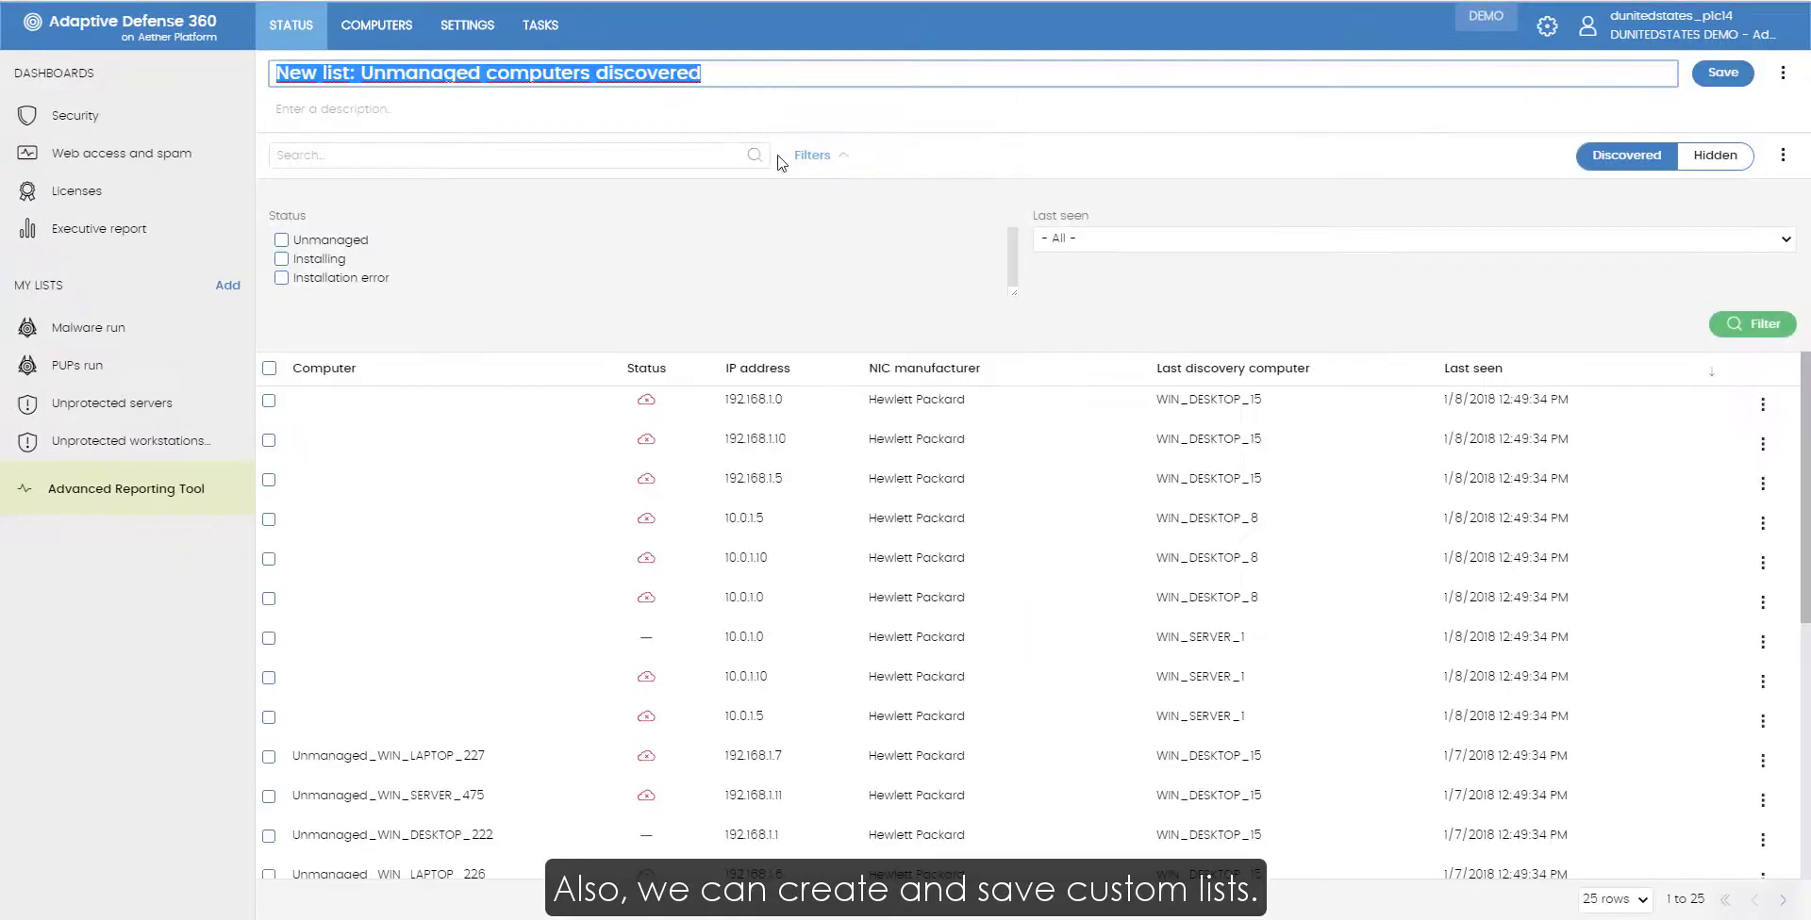
left_click_drag(361, 73, 255, 81)
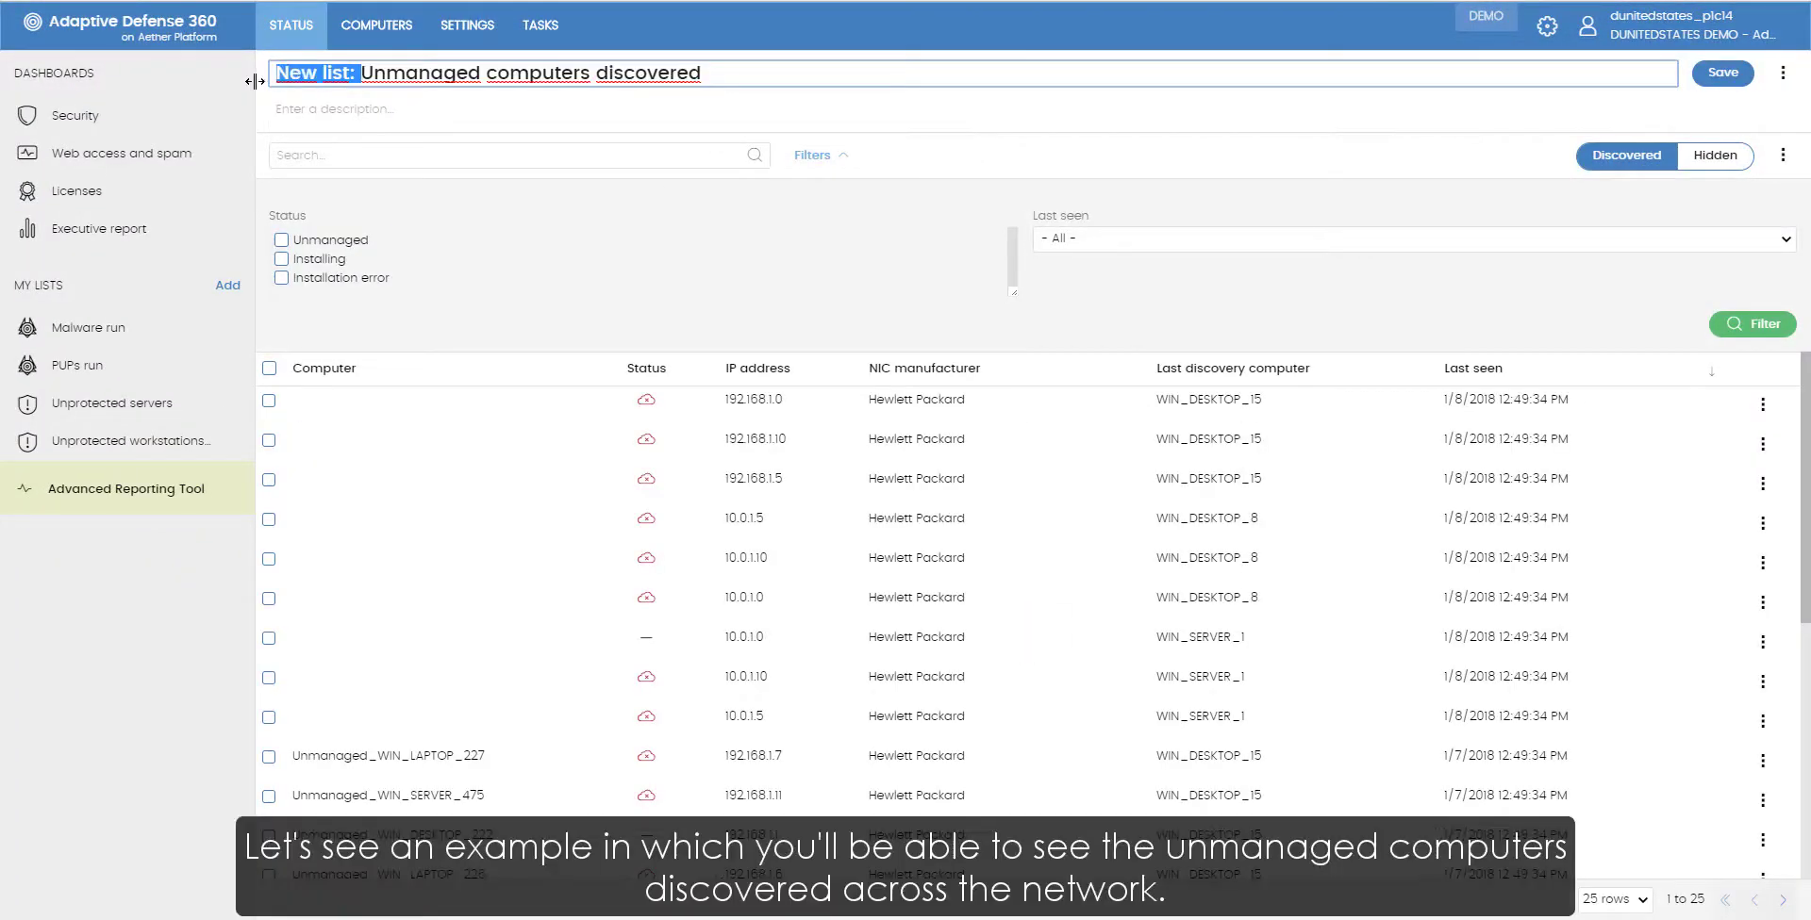
key("BackSpace")
left_click(1722, 74)
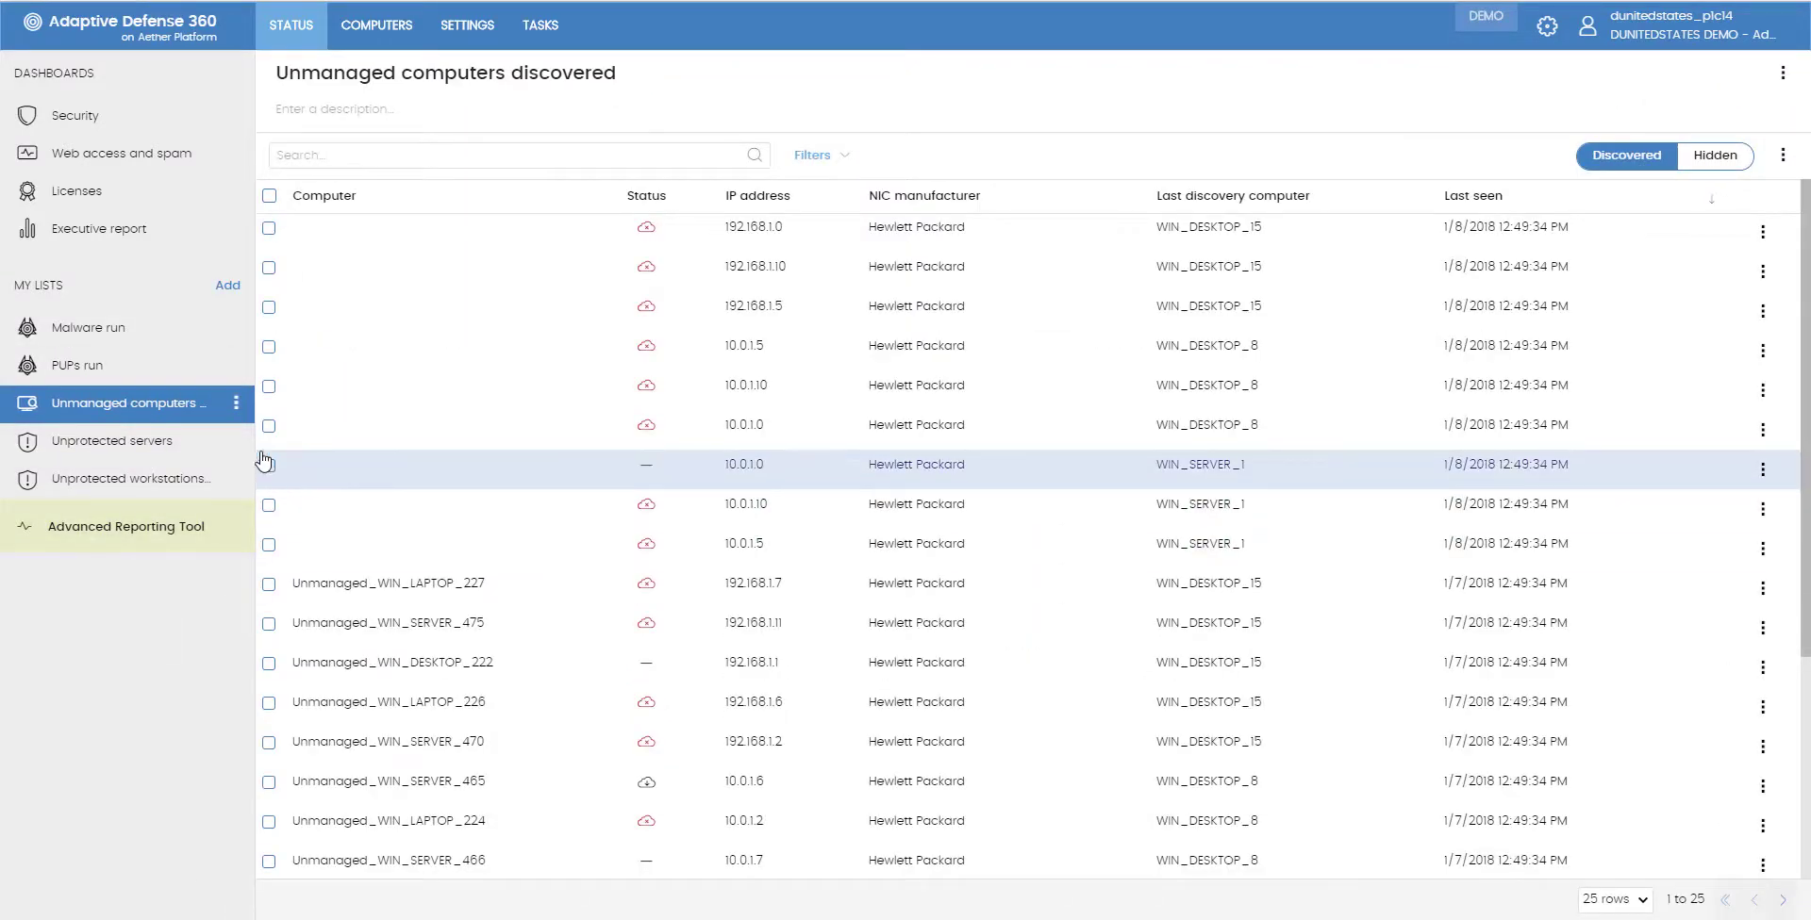
Step: Delete the Unmanaged computers discovered list from its sidebar options and confirm the deletion
left_click(236, 409)
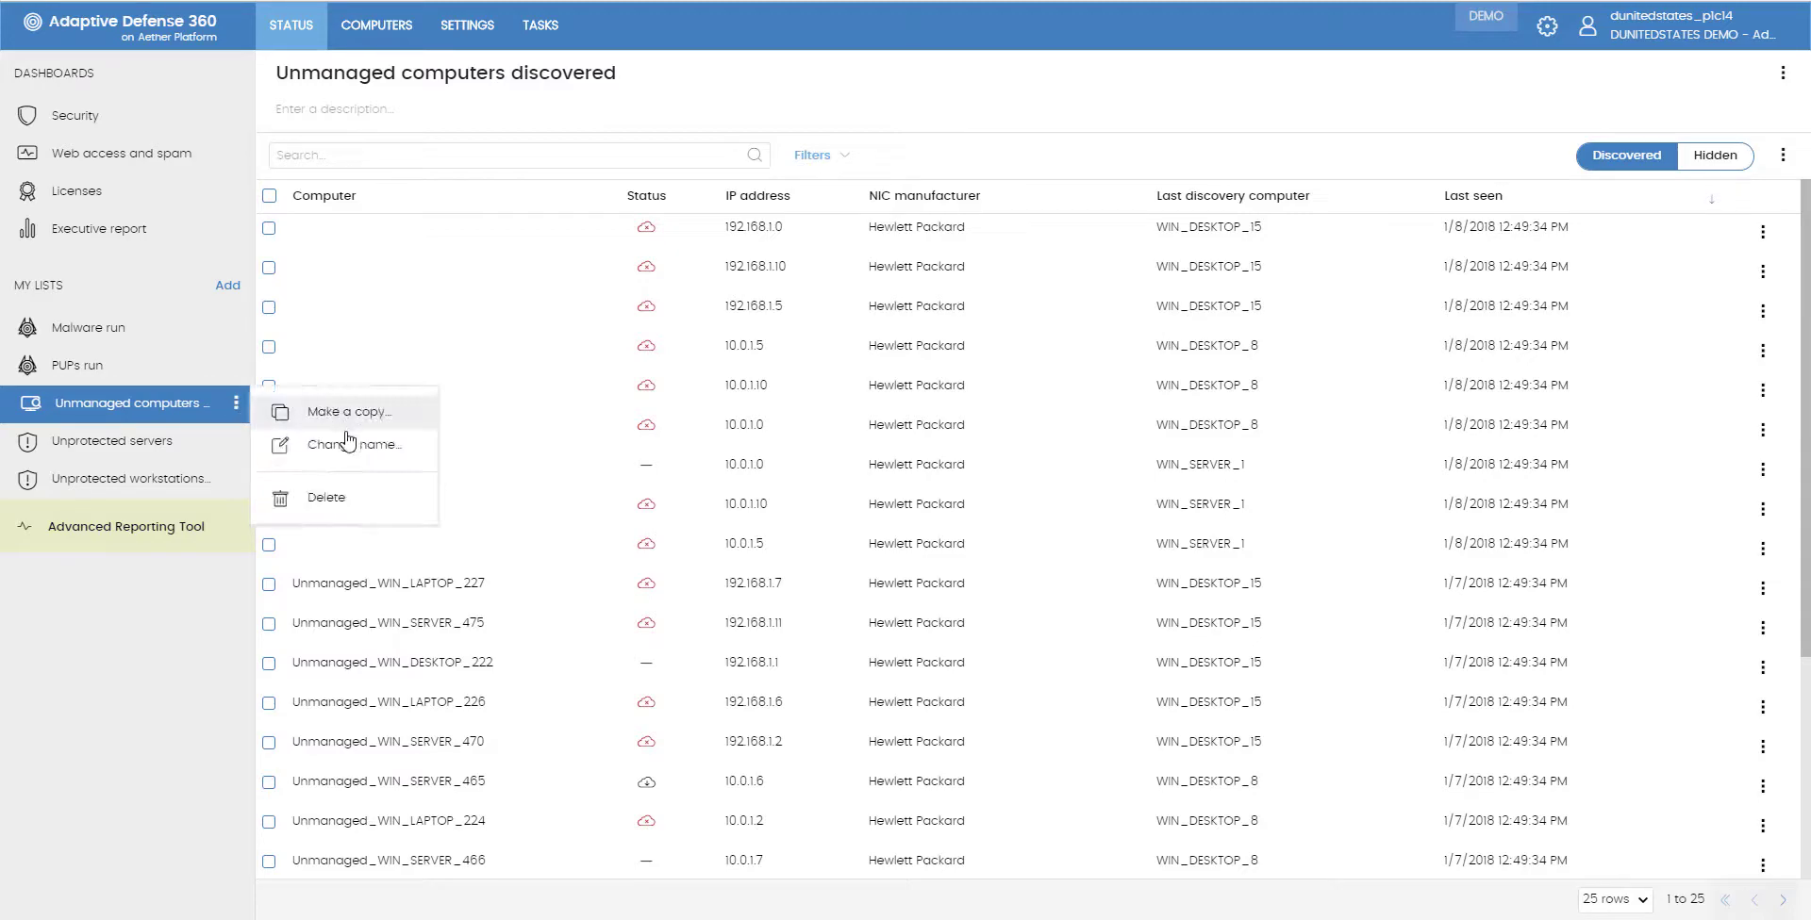
left_click(330, 499)
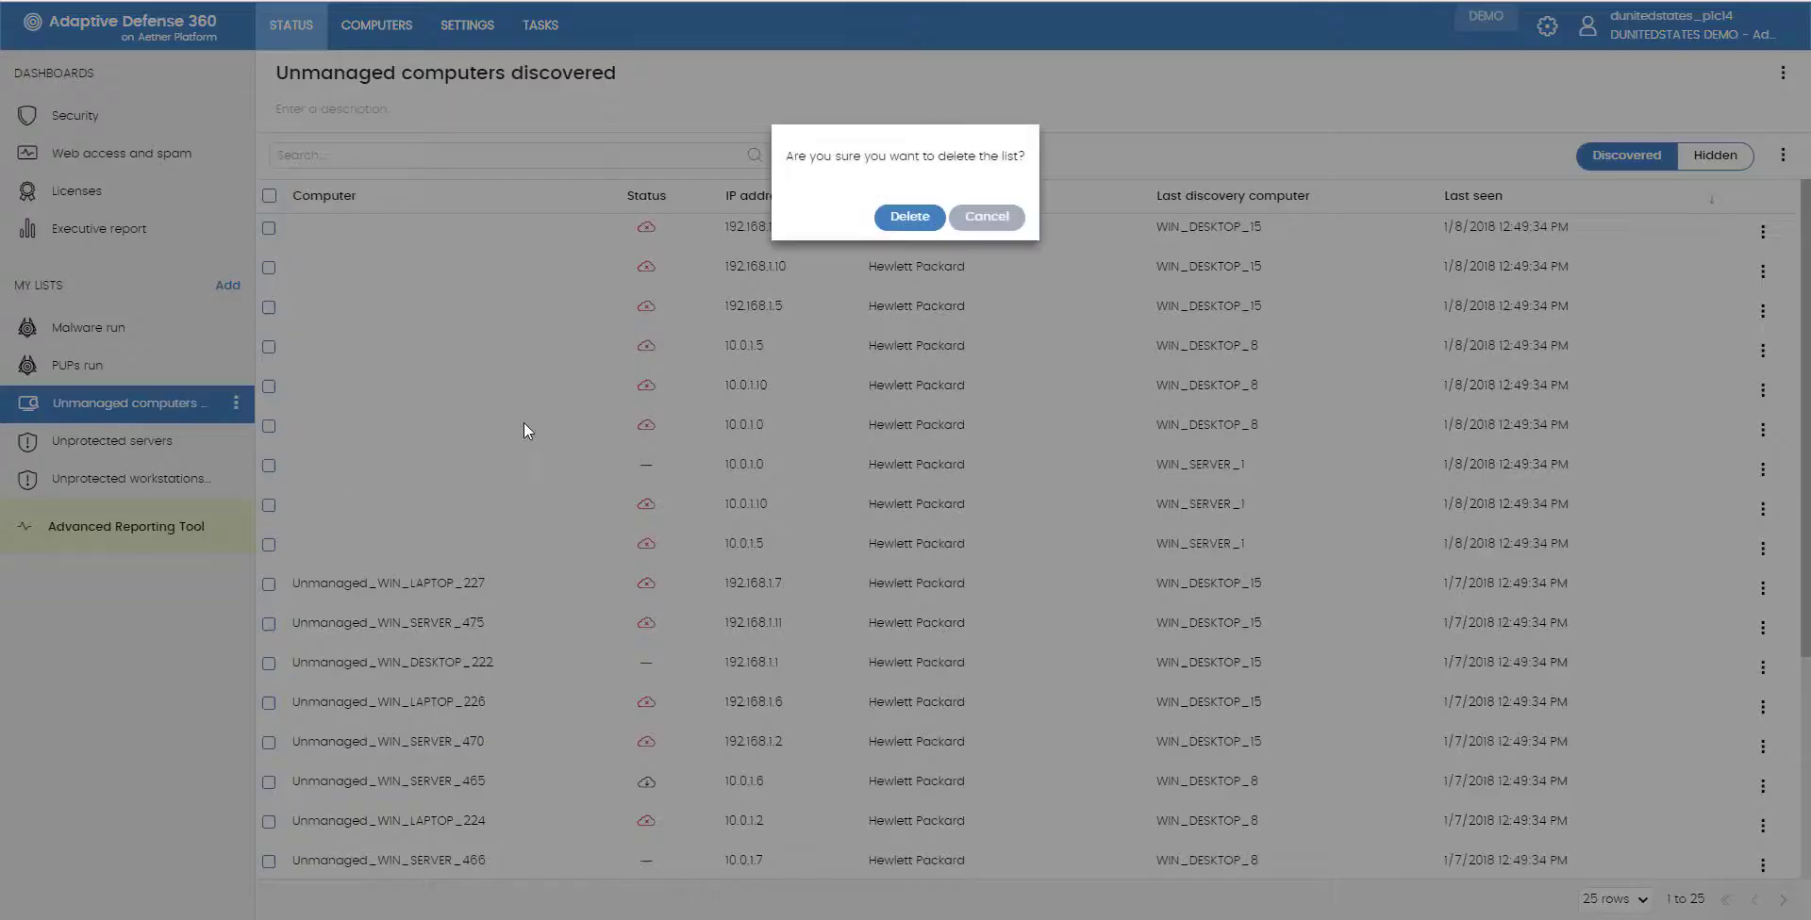
left_click(909, 217)
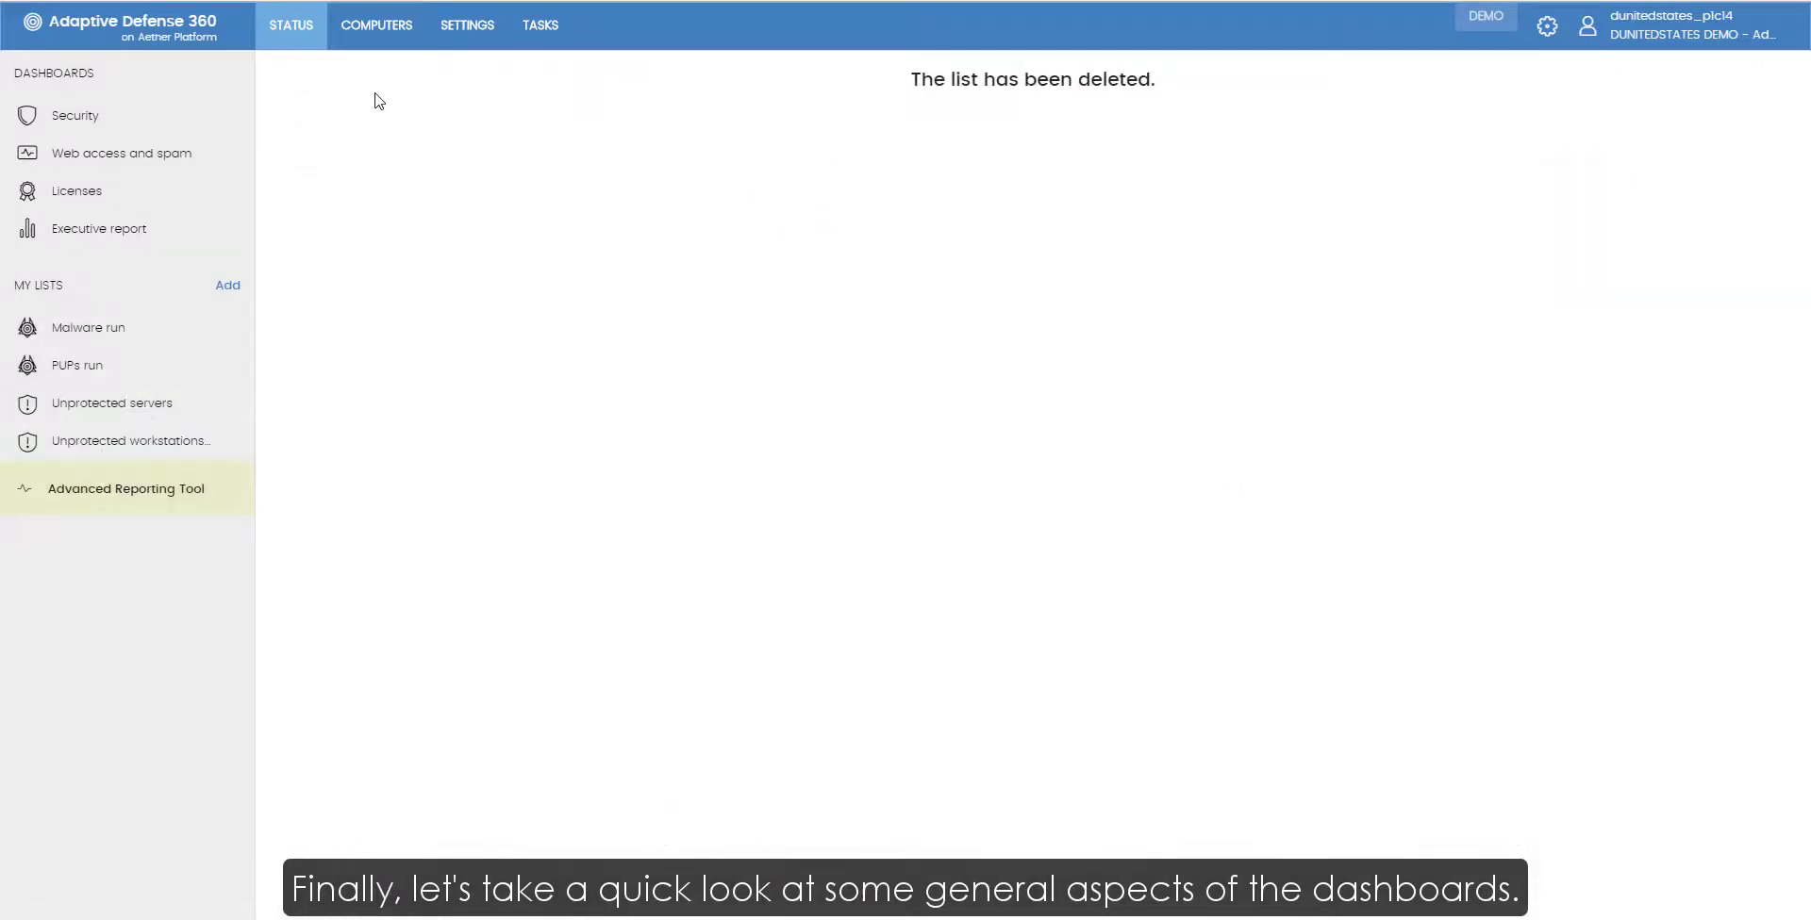
Step: On the Security dashboard, switch the period through Last 7 days and Last month to Last year
left_click(79, 117)
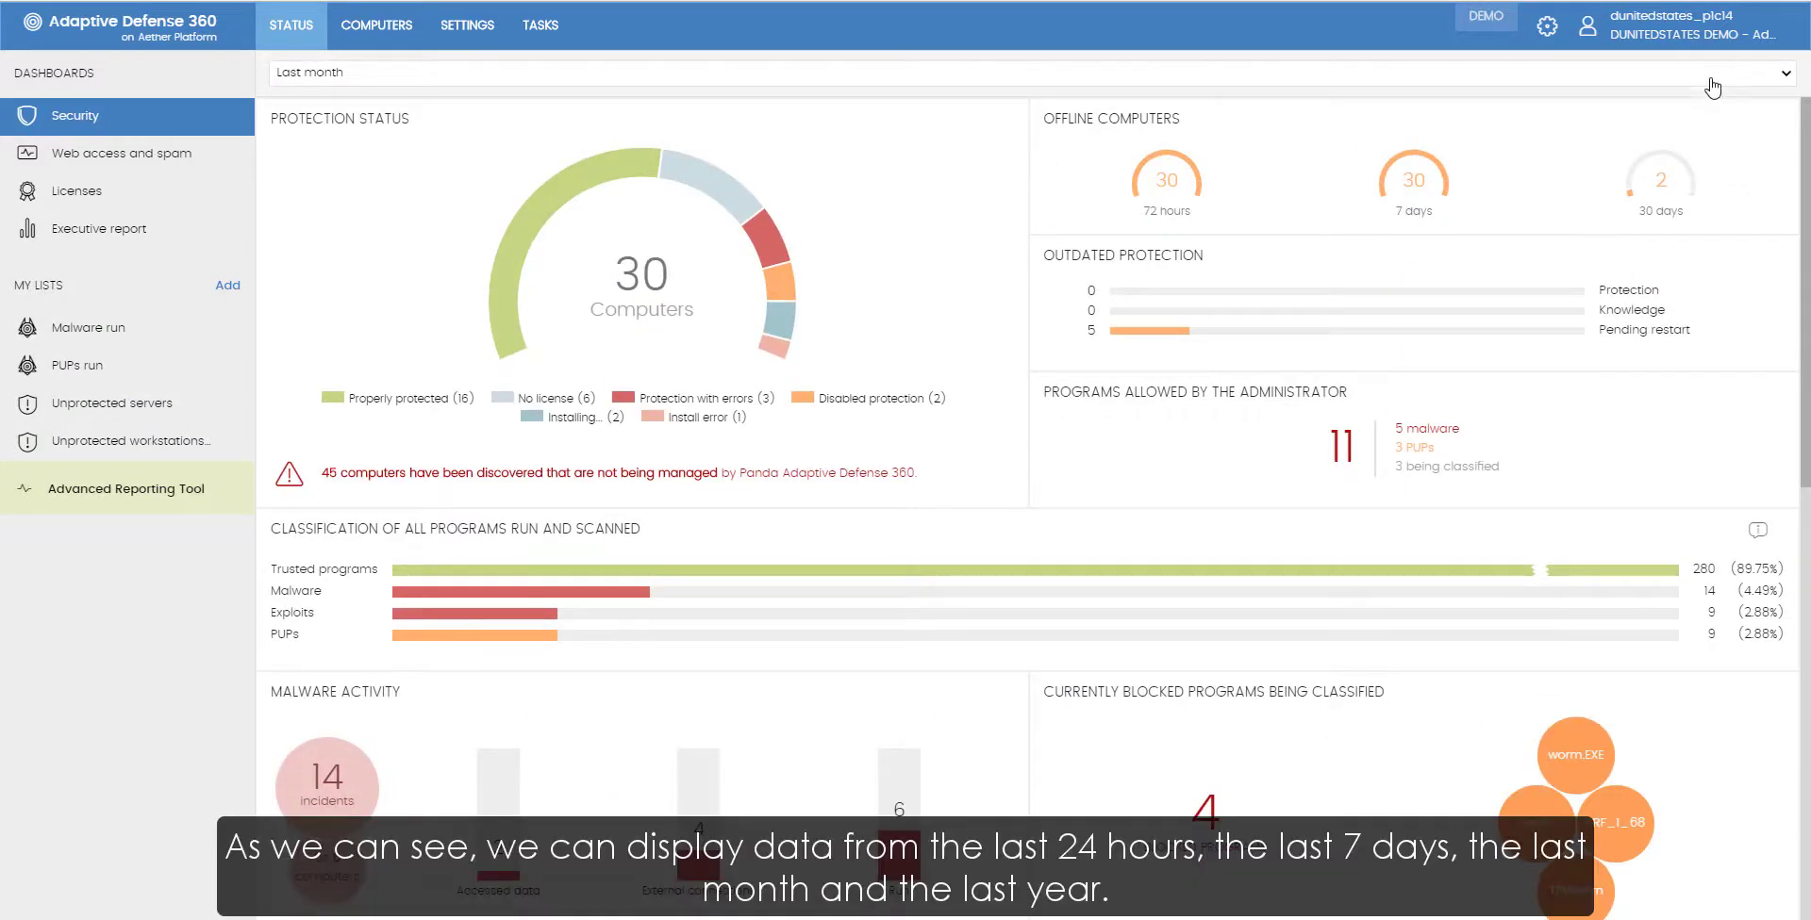
left_click(1712, 79)
left_click(1670, 109)
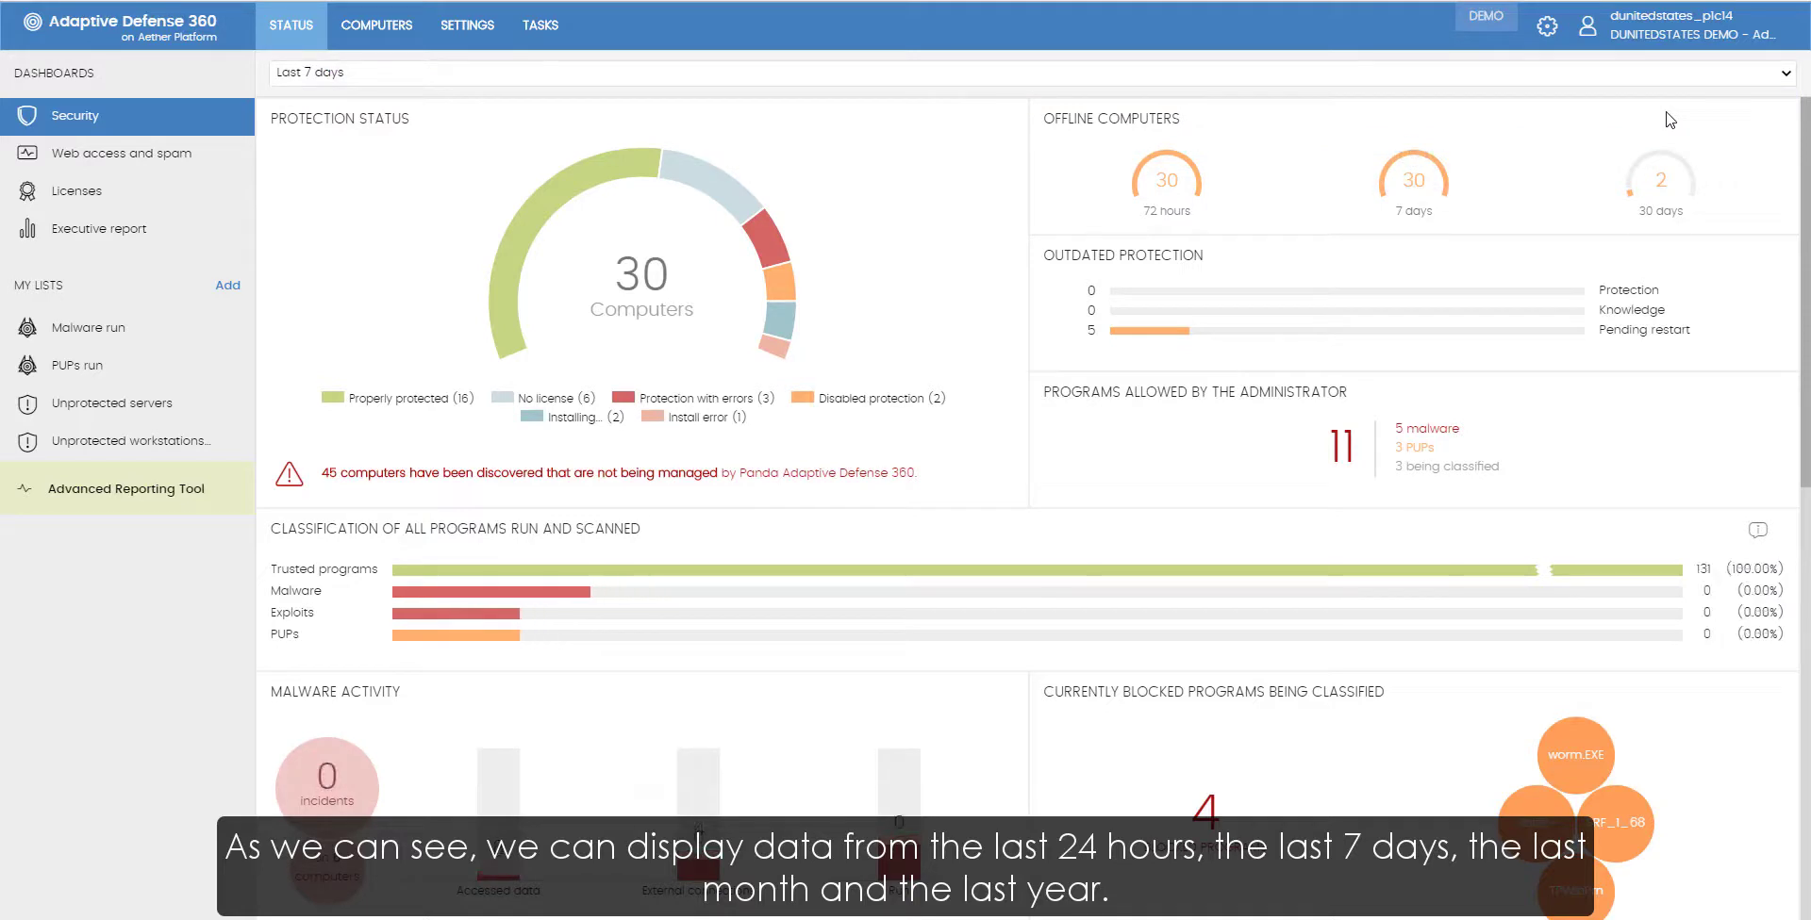
left_click(1669, 83)
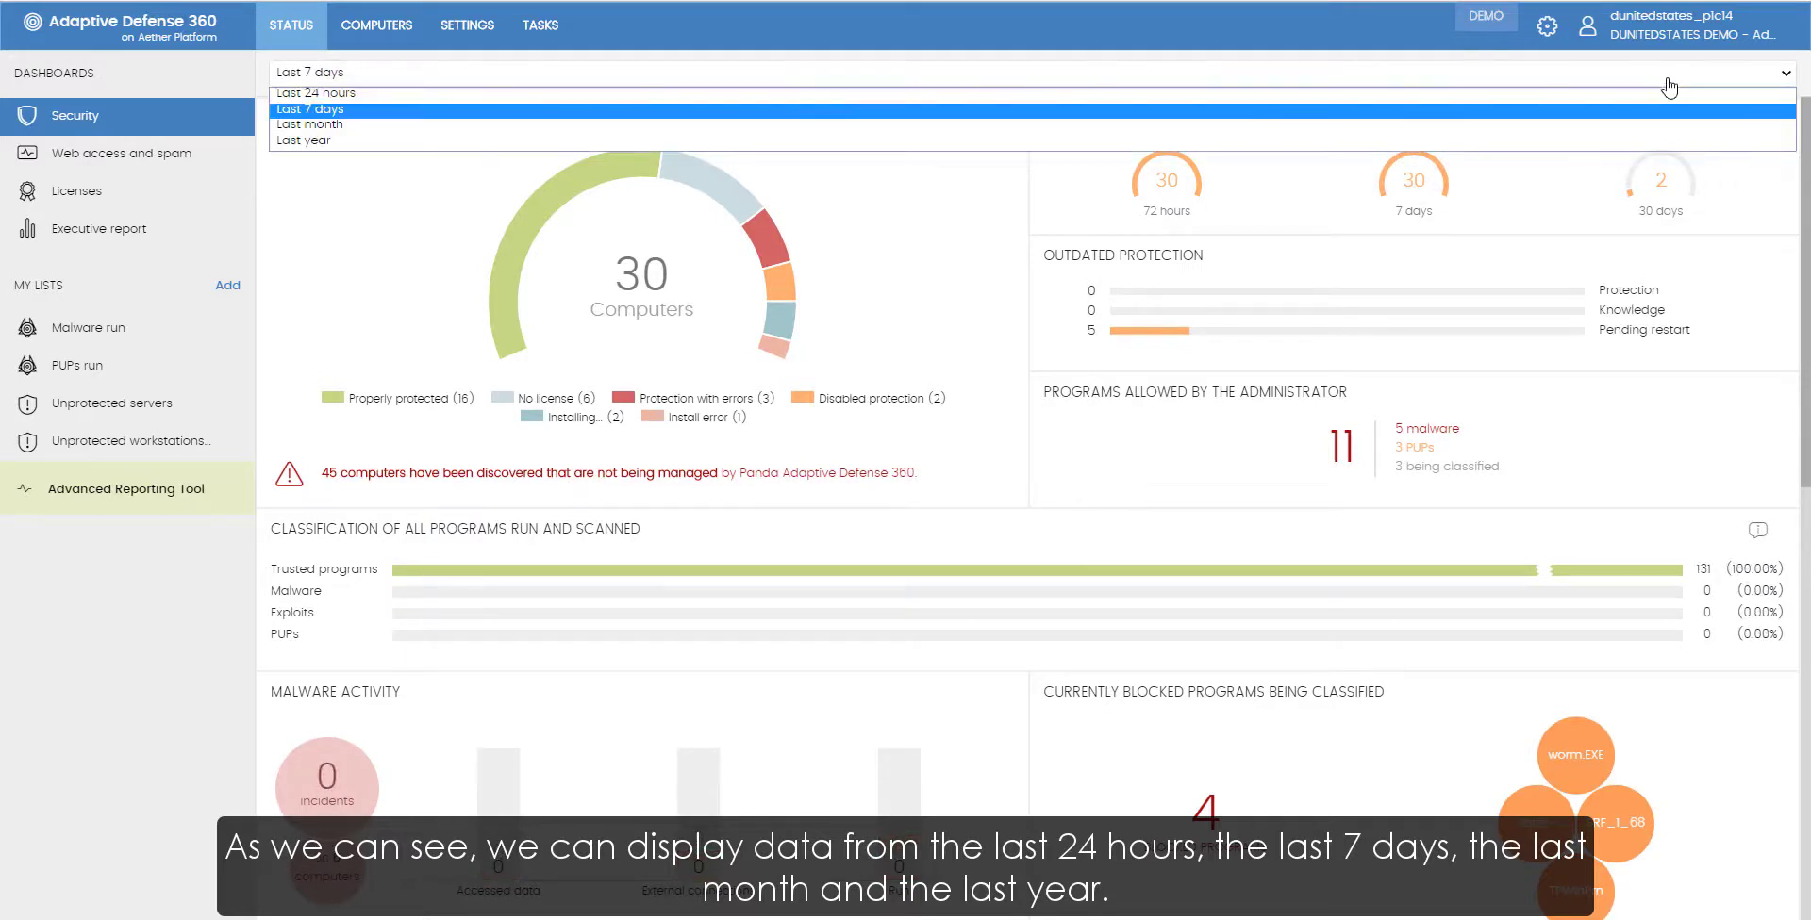
left_click(1641, 133)
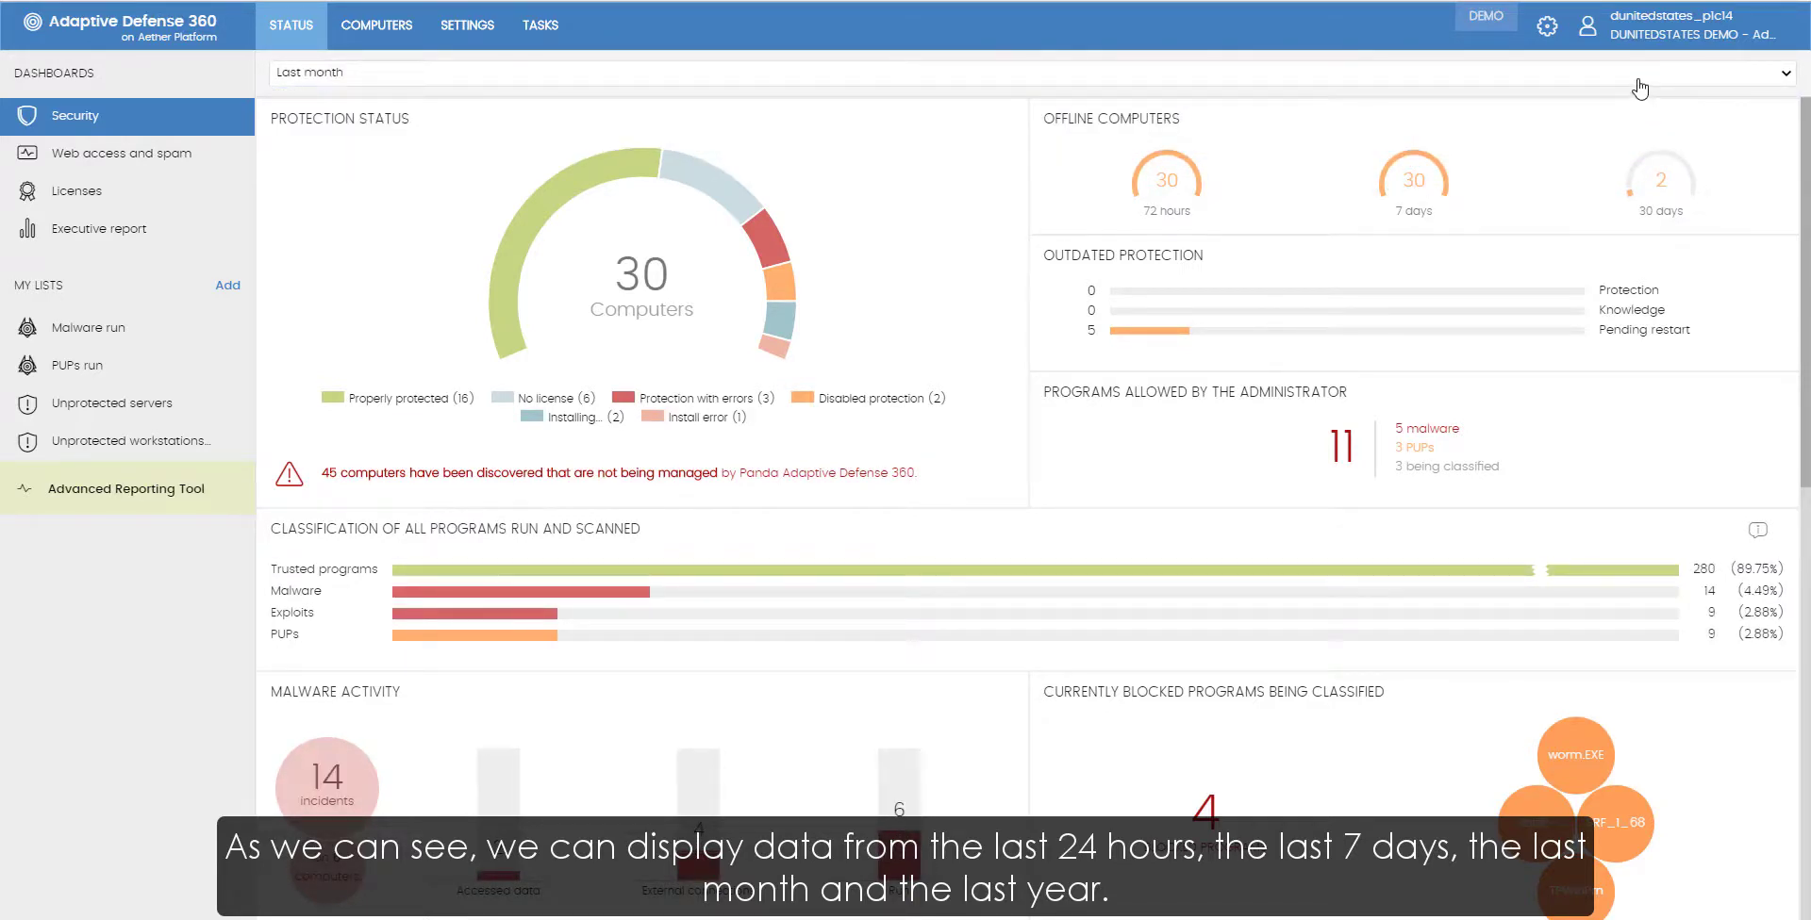
left_click(1634, 81)
left_click(1630, 142)
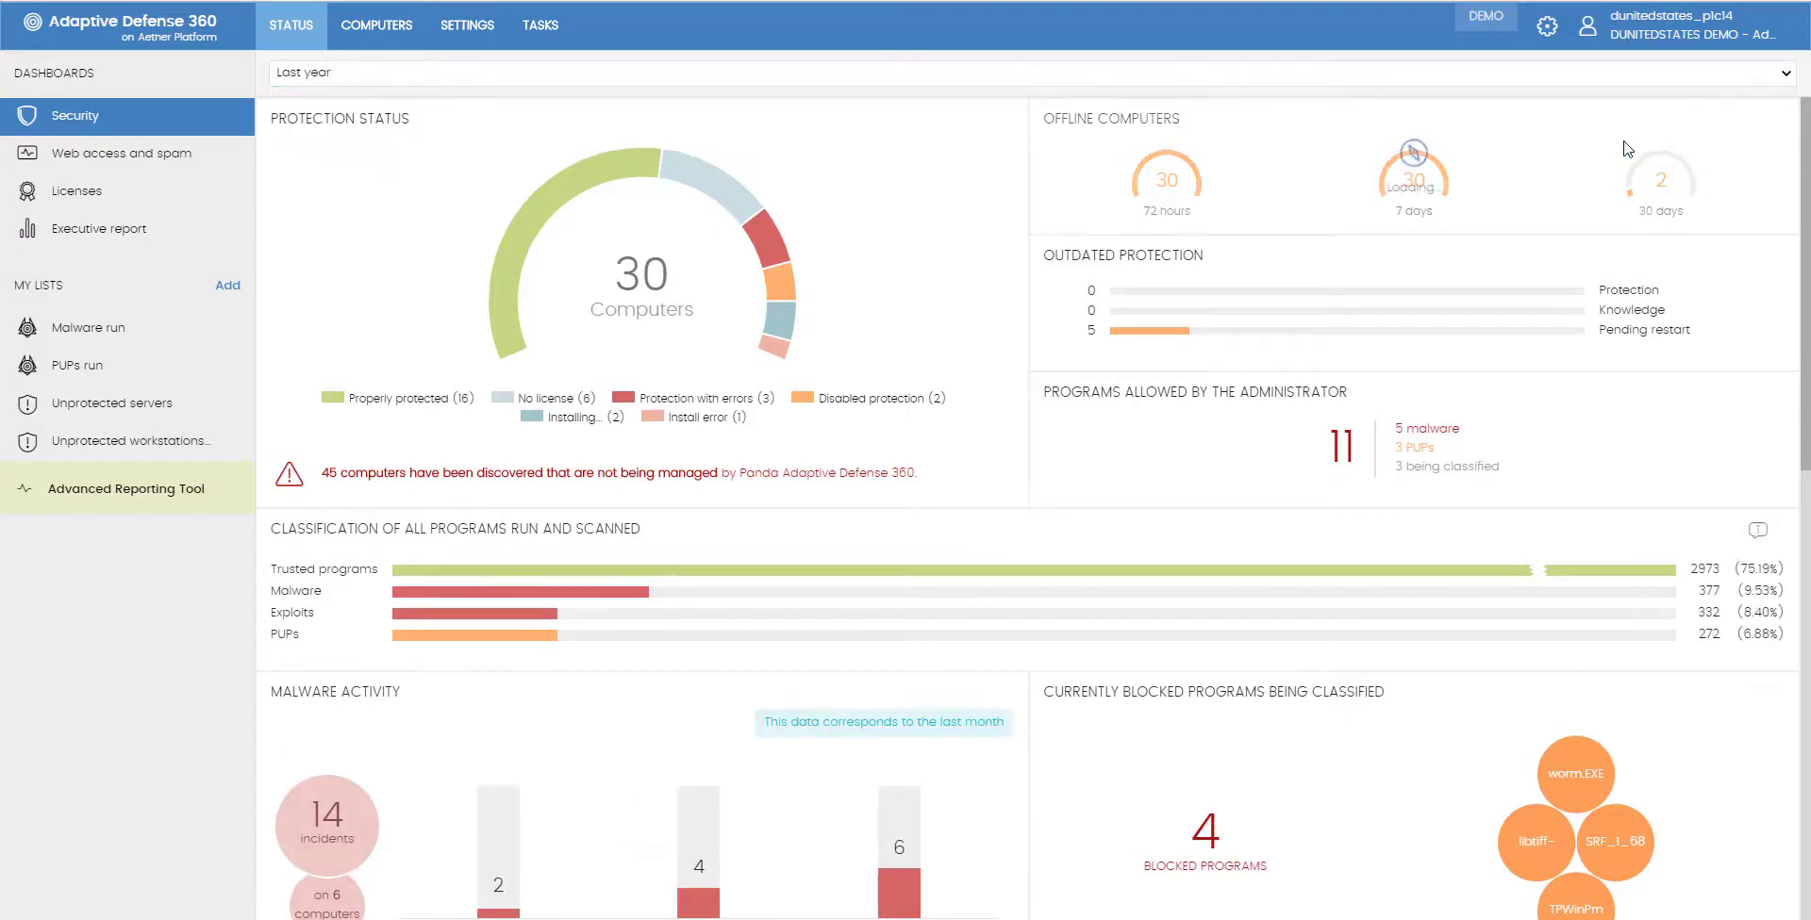